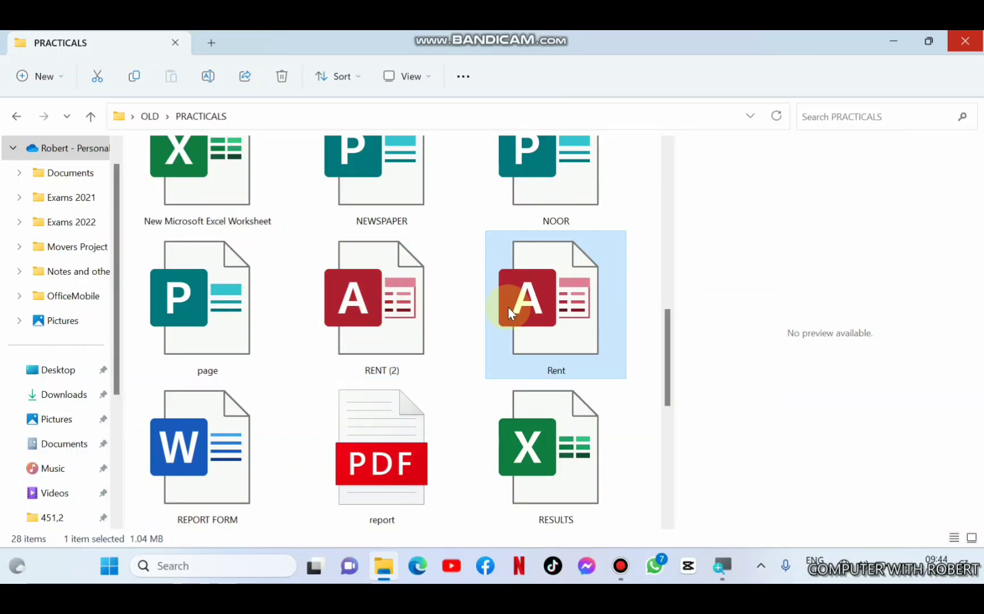
- Select the Rent database in the PRACTICALS folder and open it in Access
key(Down)
key(Down)
key(Down)
key(Down)
key(Up)
key(Up)
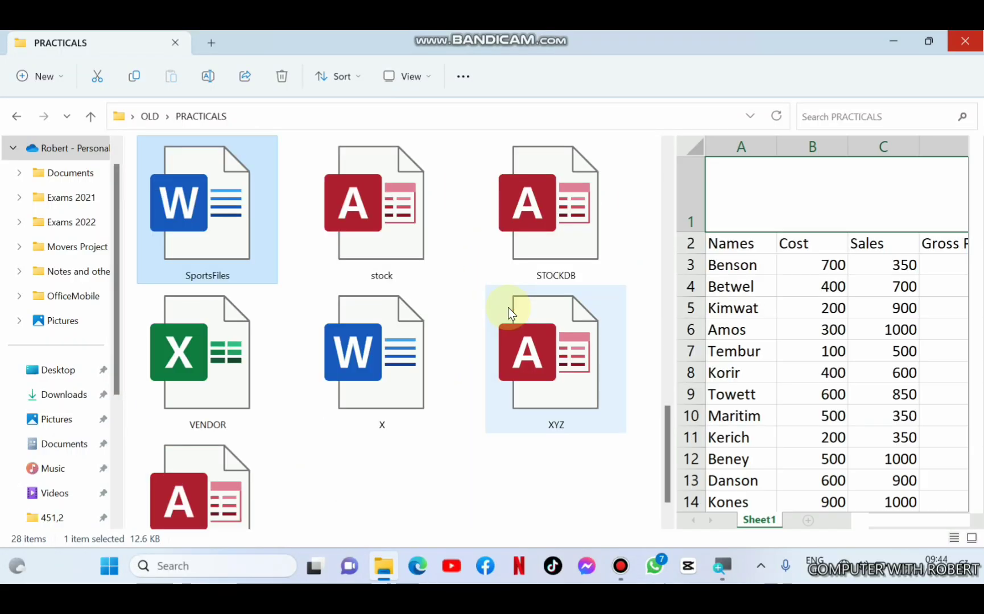
key(Up)
key(Up)
key(Up)
key(Up)
key(Up)
key(Down)
key(Down)
key(Down)
key(Up)
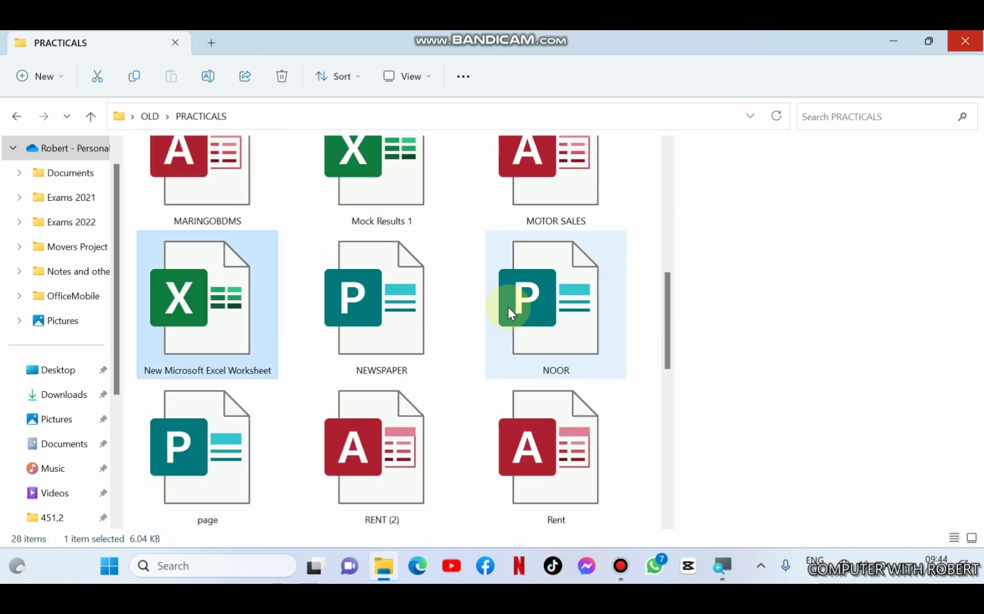
key(Up)
key(Up)
key(Down)
key(Down)
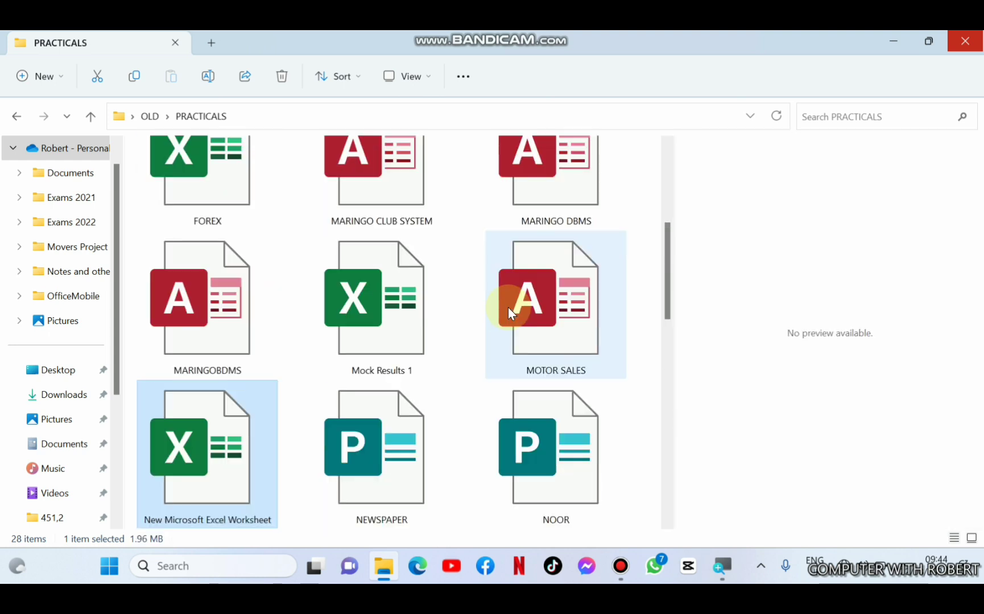
key(Right)
key(Right)
key(Down)
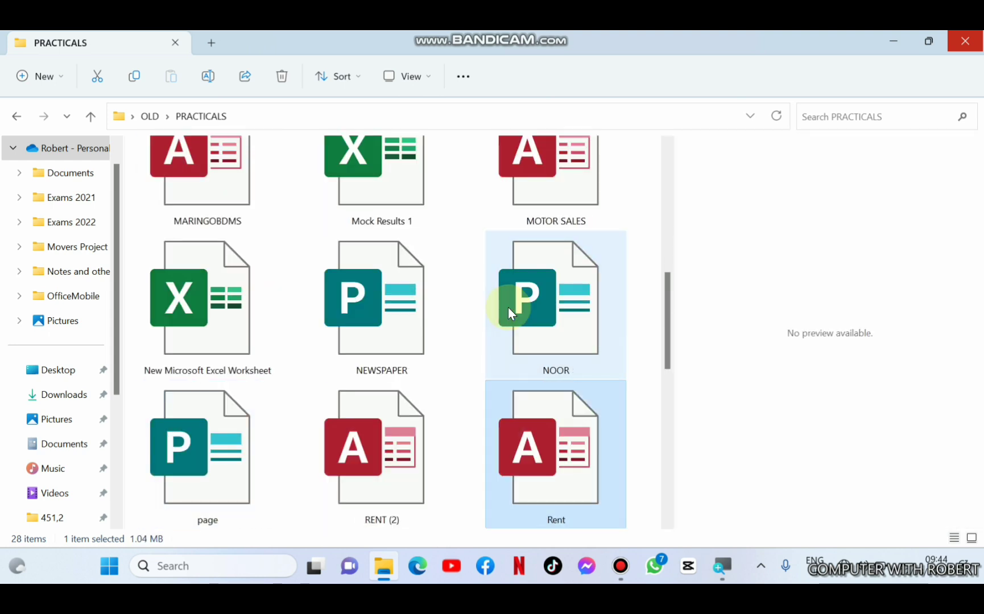
key(Return)
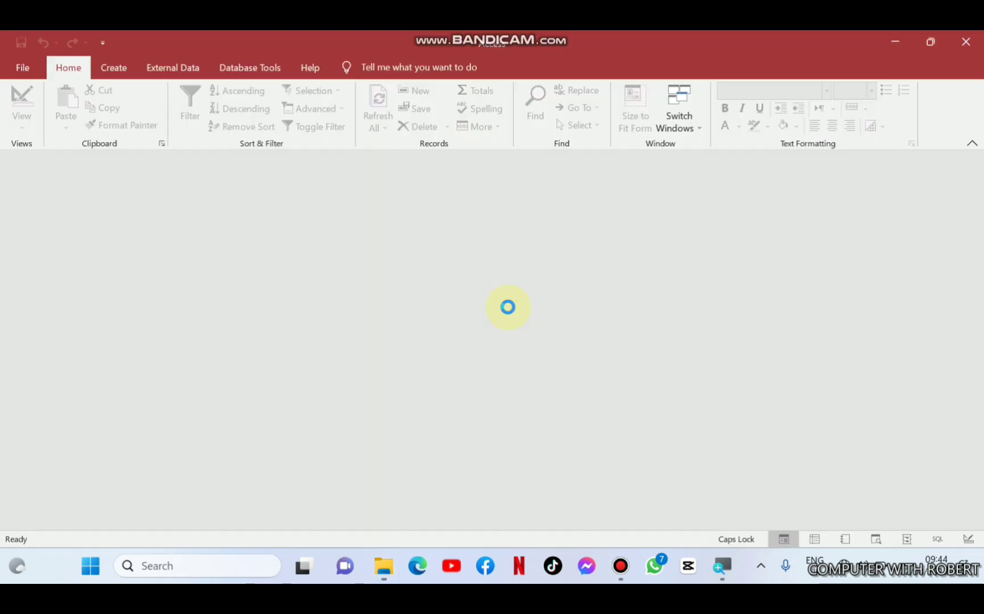
click(83, 223)
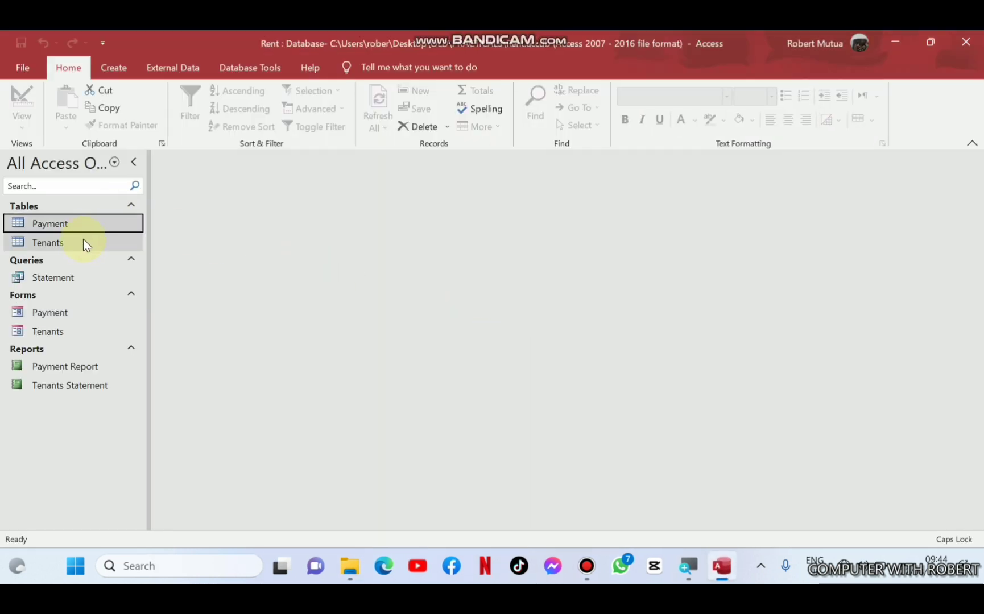
double_click(84, 224)
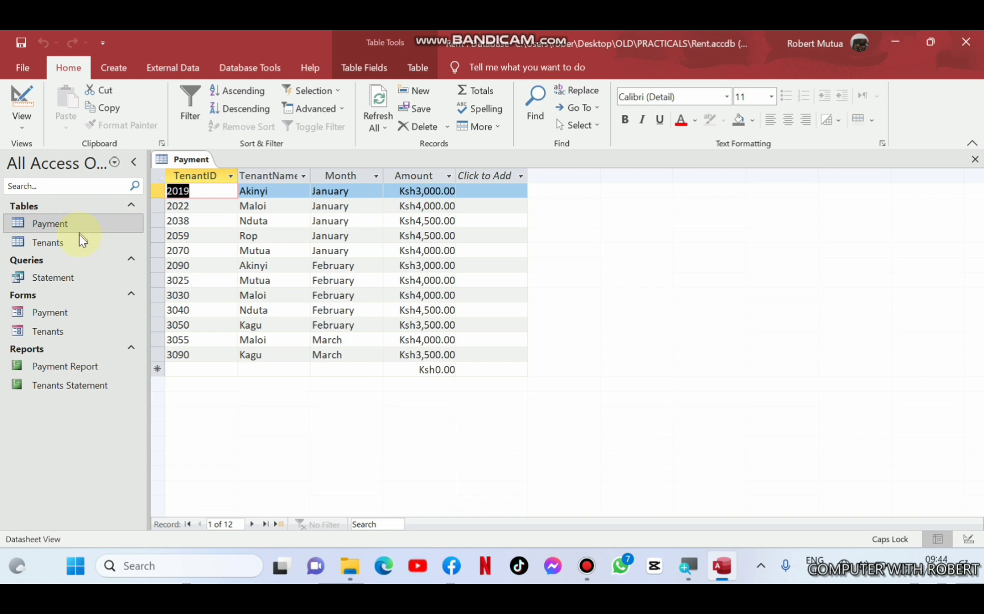
double_click(79, 242)
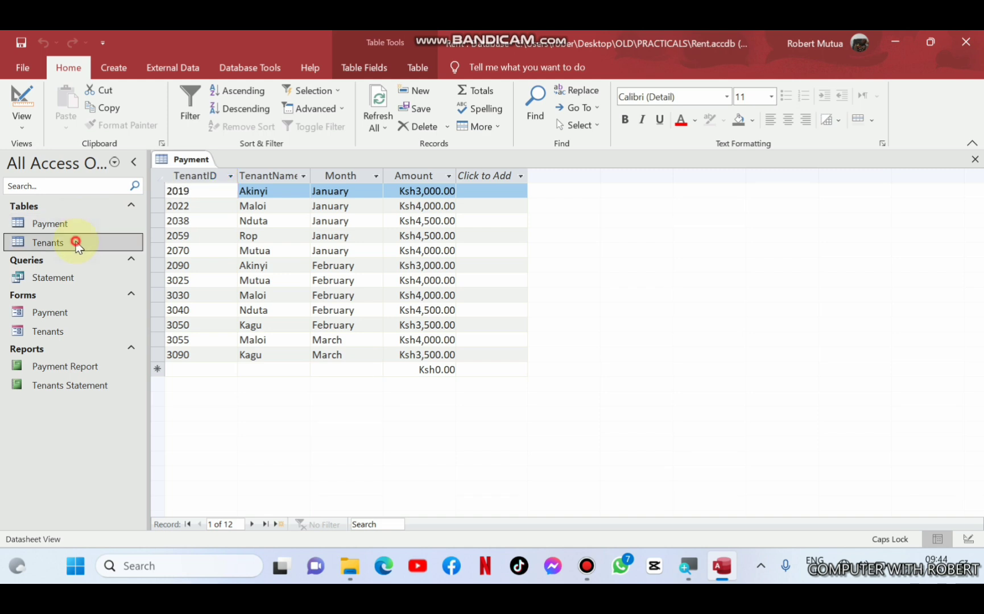
double_click(68, 279)
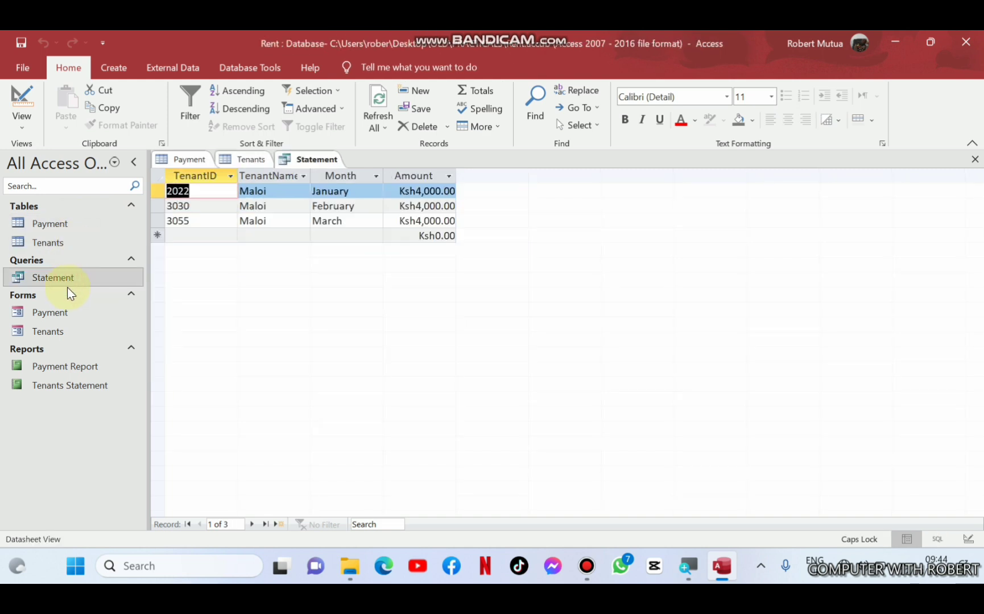
double_click(62, 312)
double_click(60, 331)
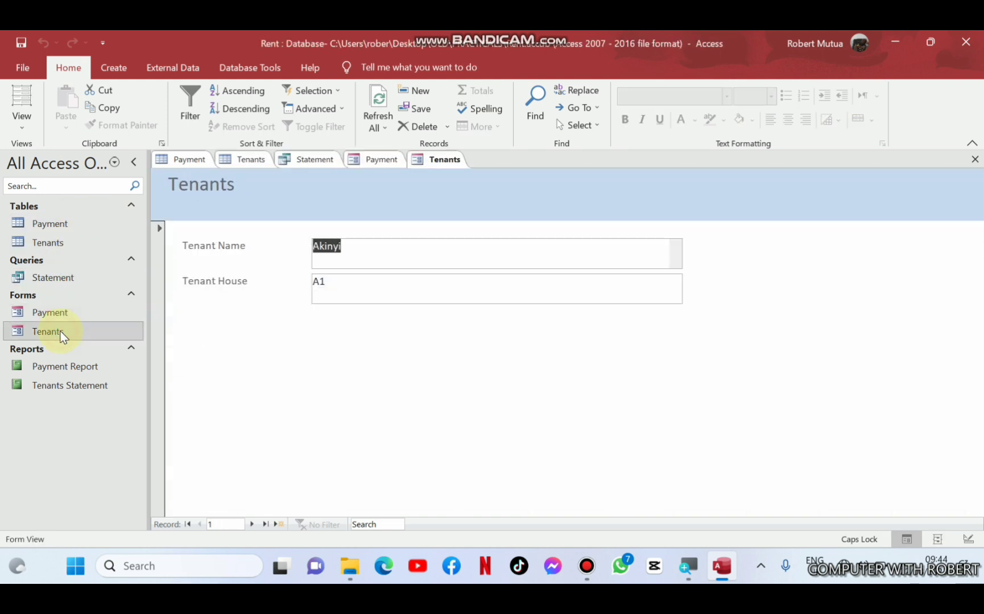
double_click(55, 365)
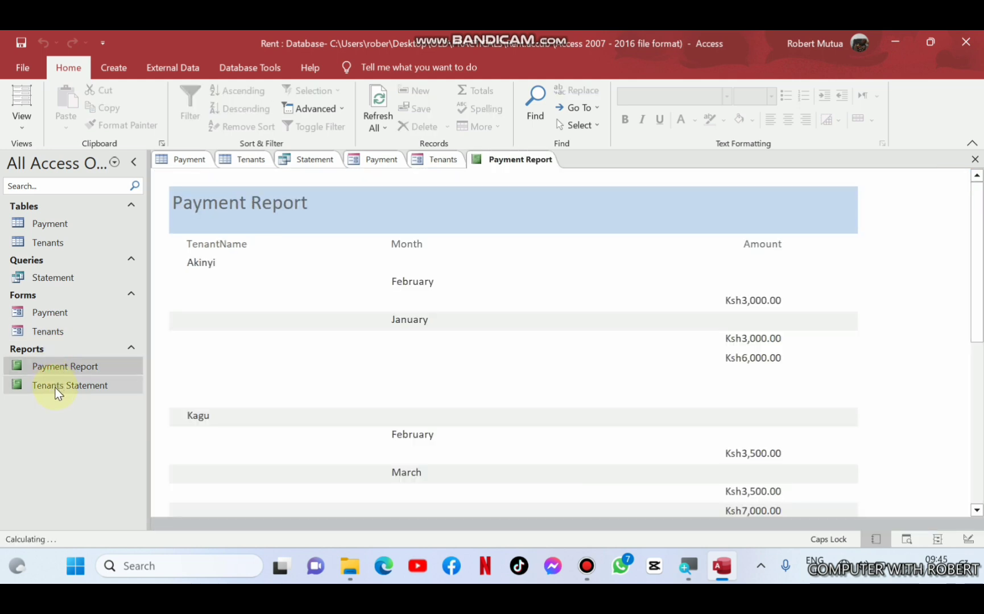
double_click(56, 387)
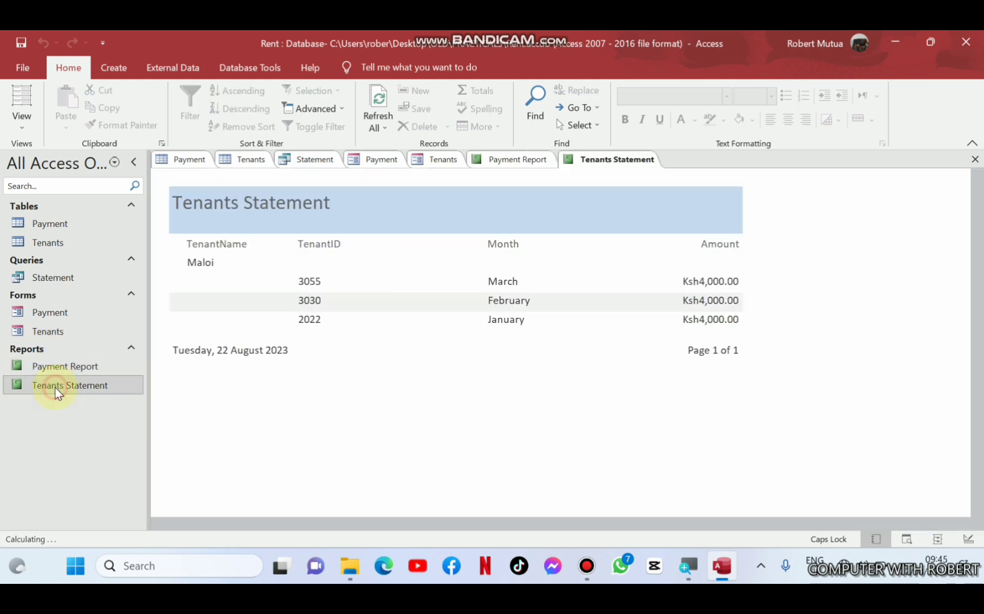
right_click(613, 165)
click(624, 190)
right_click(502, 161)
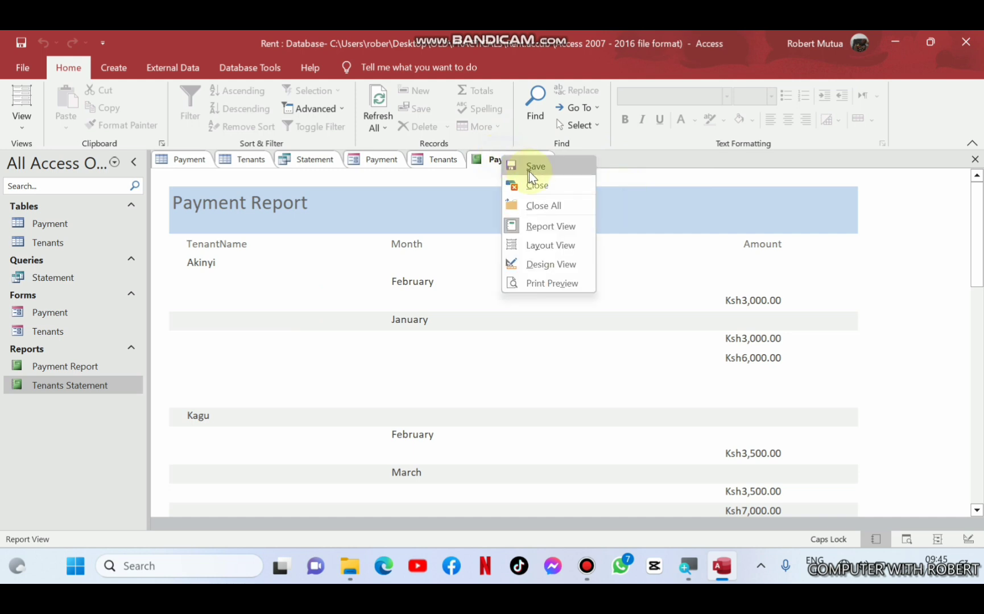
click(533, 203)
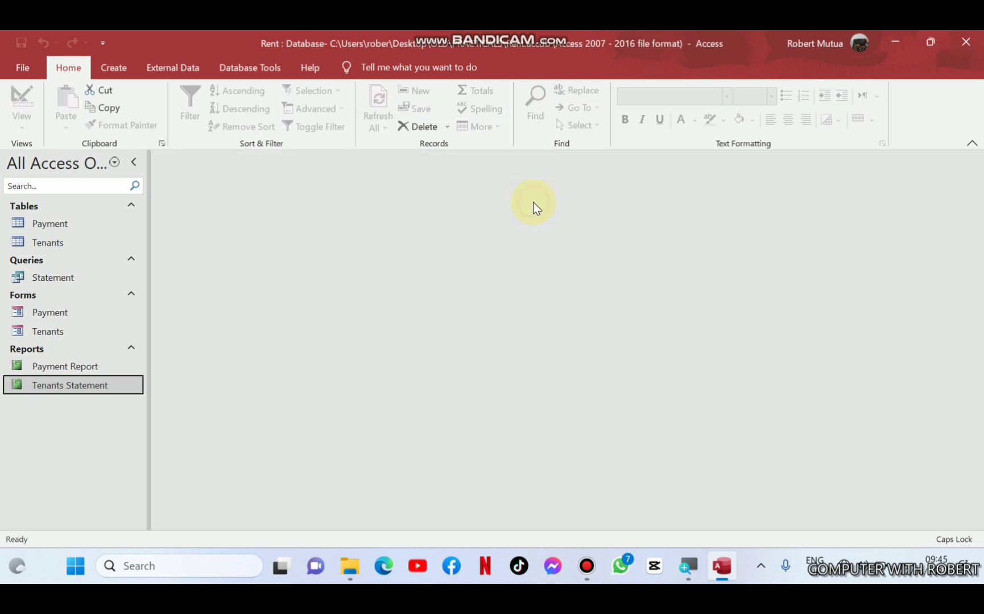
- Create a blank Form Design form and set its Detail back colour to Accent 1, Lighter 80%
click(120, 65)
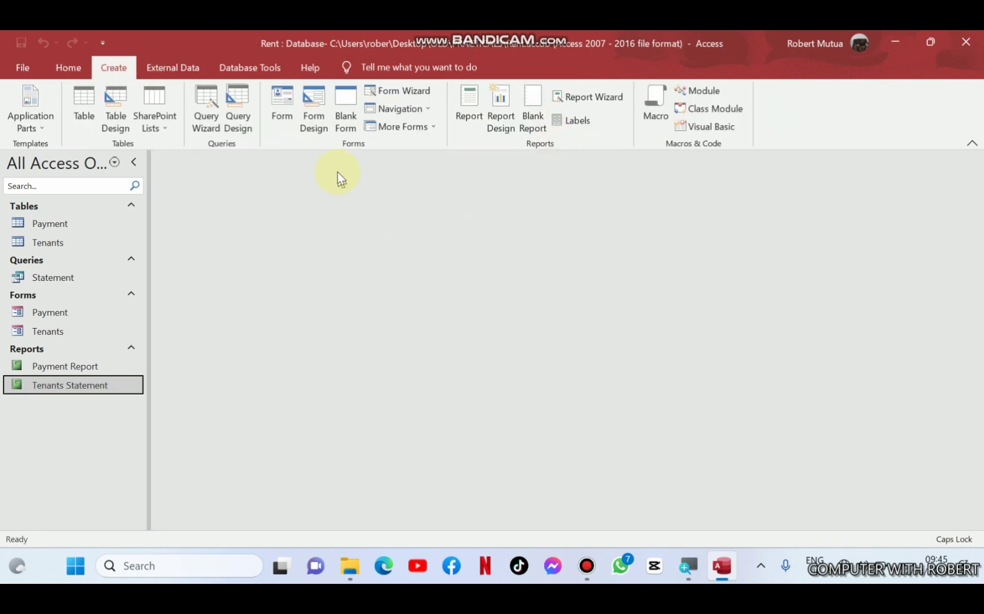
click(313, 108)
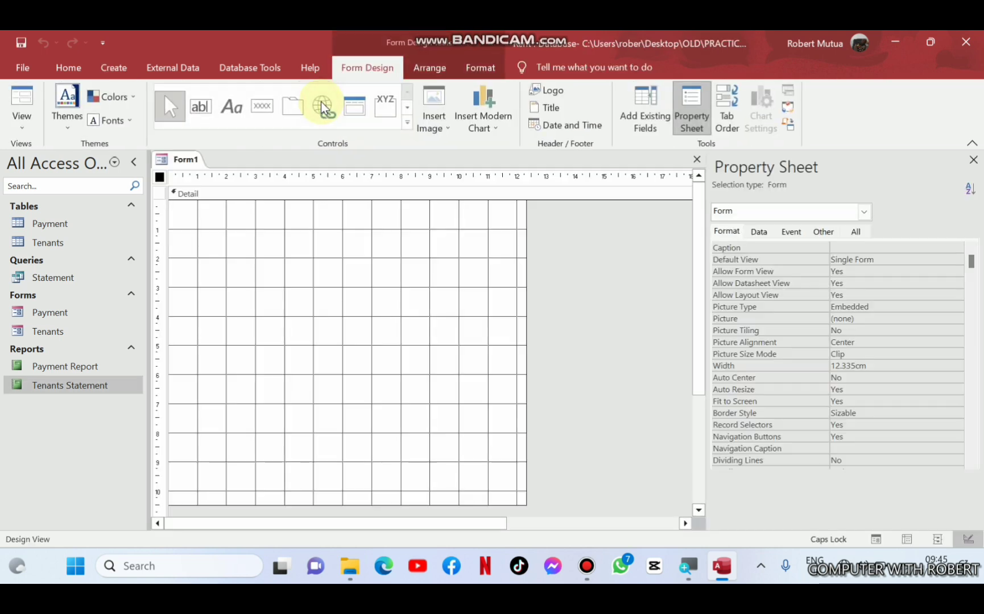
click(397, 296)
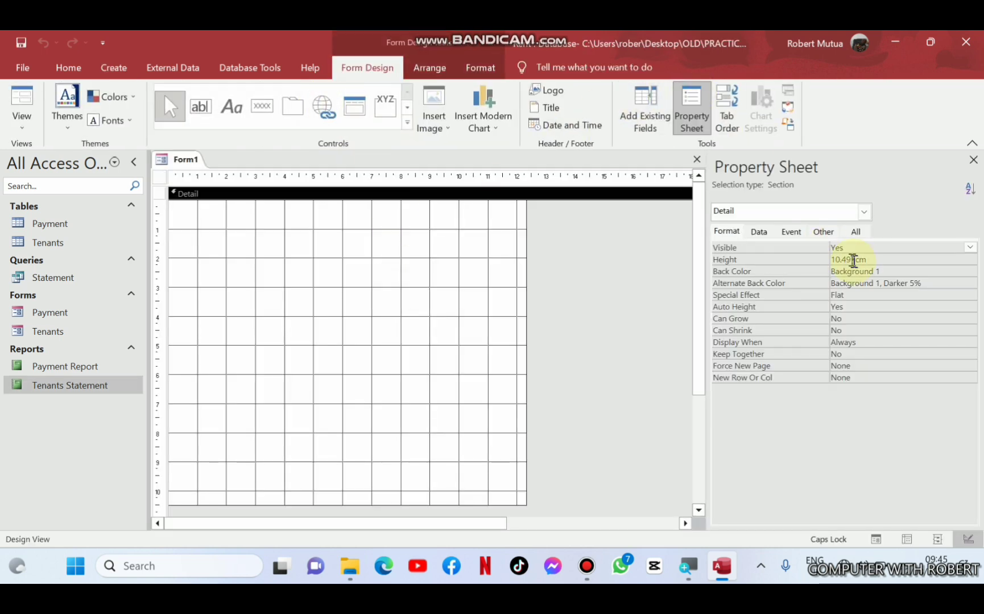
click(893, 273)
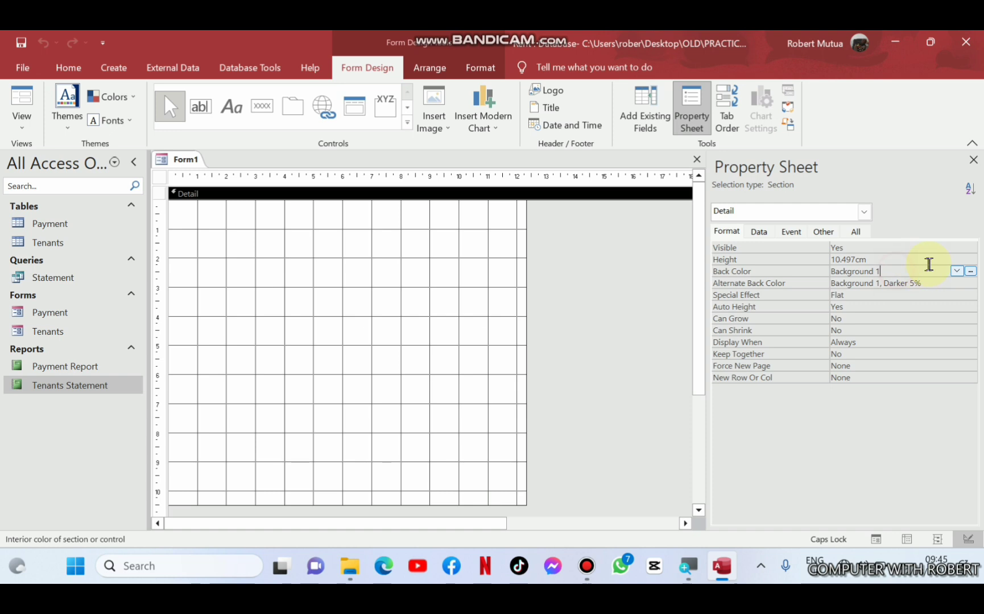
click(970, 272)
click(890, 335)
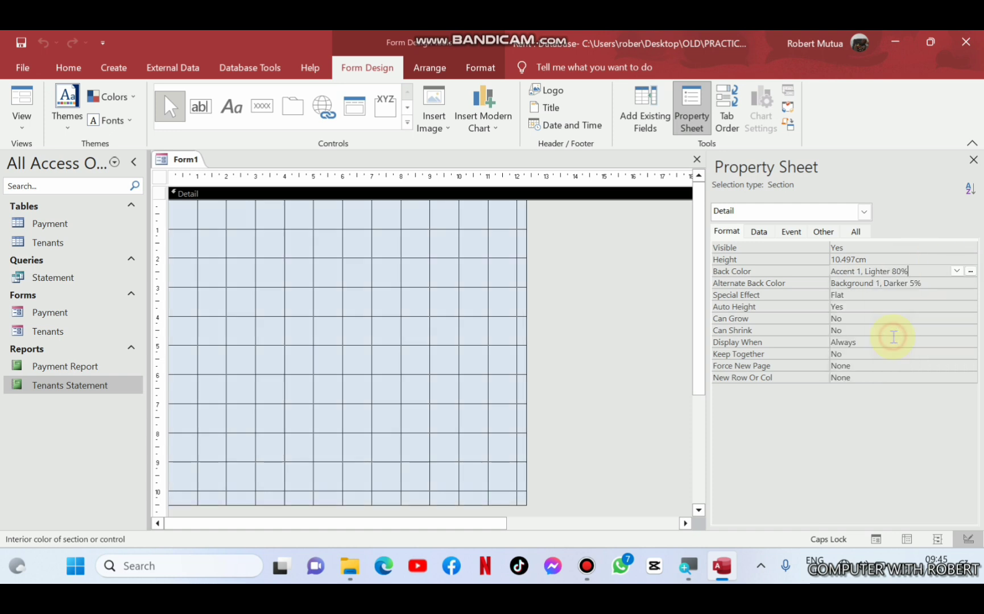
click(335, 340)
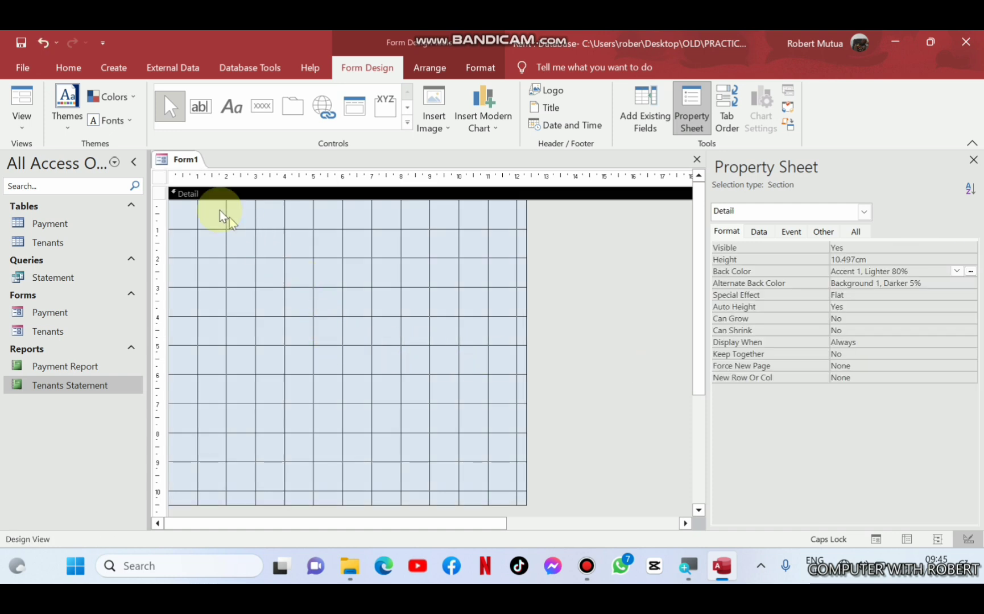
- Draw a label across the top of the Detail section captioned 'RENT MANAGEMENT SYSTEM'
click(232, 106)
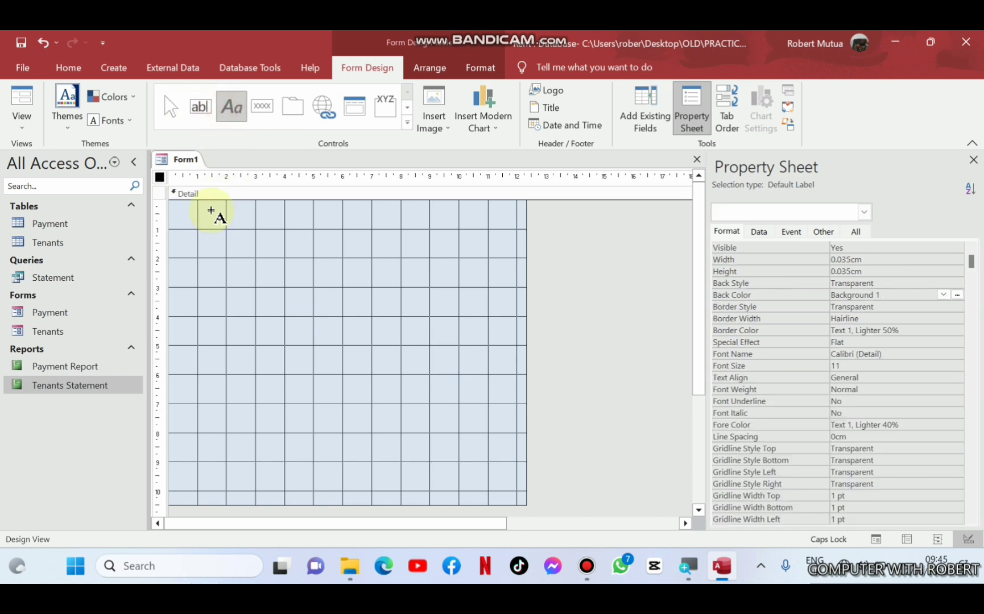
drag(212, 205, 462, 234)
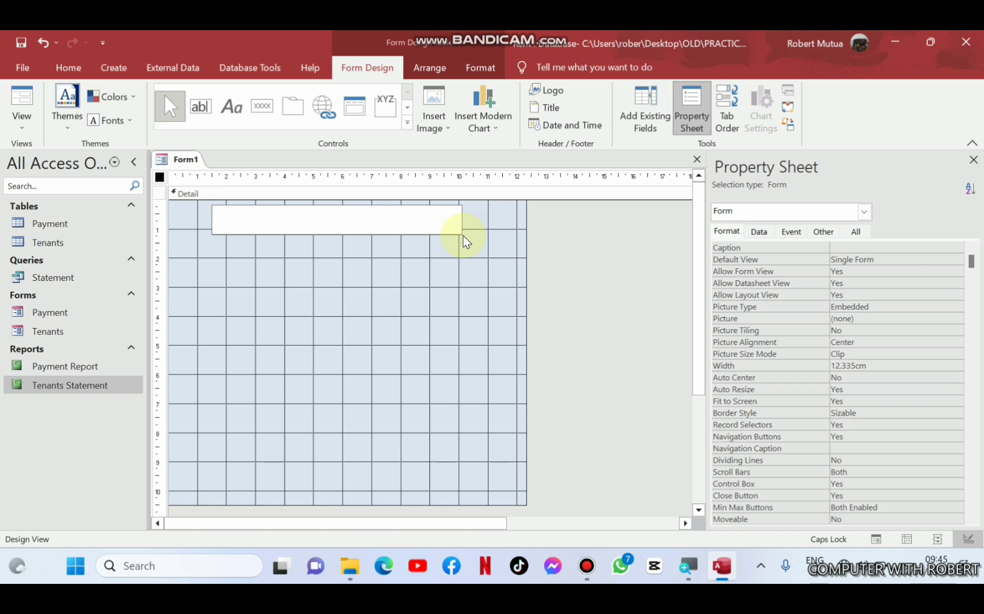
text(RENT INFORM)
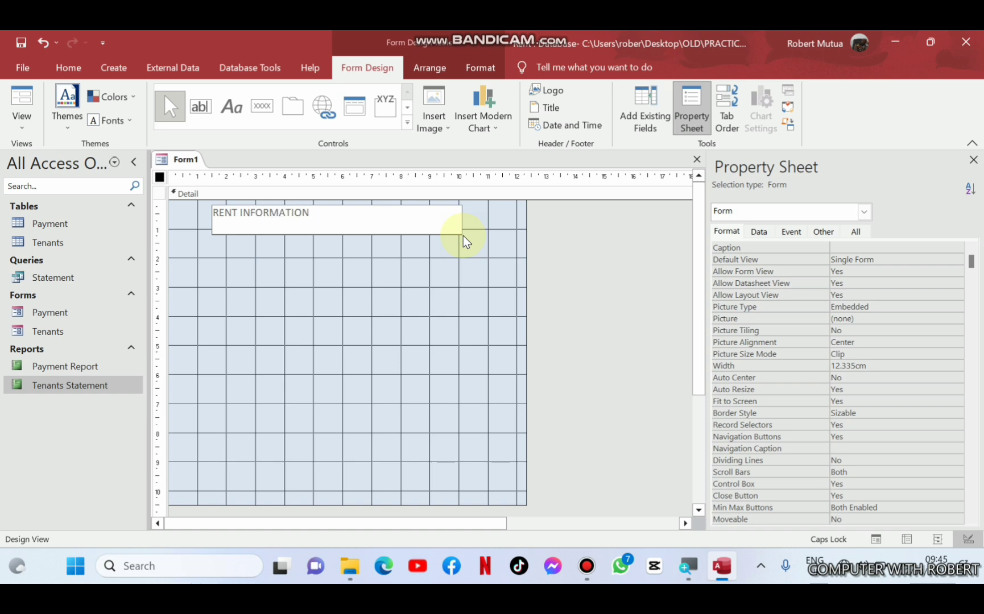
text(ATION)
key(BackSpace)
key(BackSpace)
key(BackSpace)
key(BackSpace)
key(BackSpace)
key(BackSpace)
key(BackSpace)
key(BackSpace)
key(BackSpace)
key(BackSpace)
key(BackSpace)
text(MANAG)
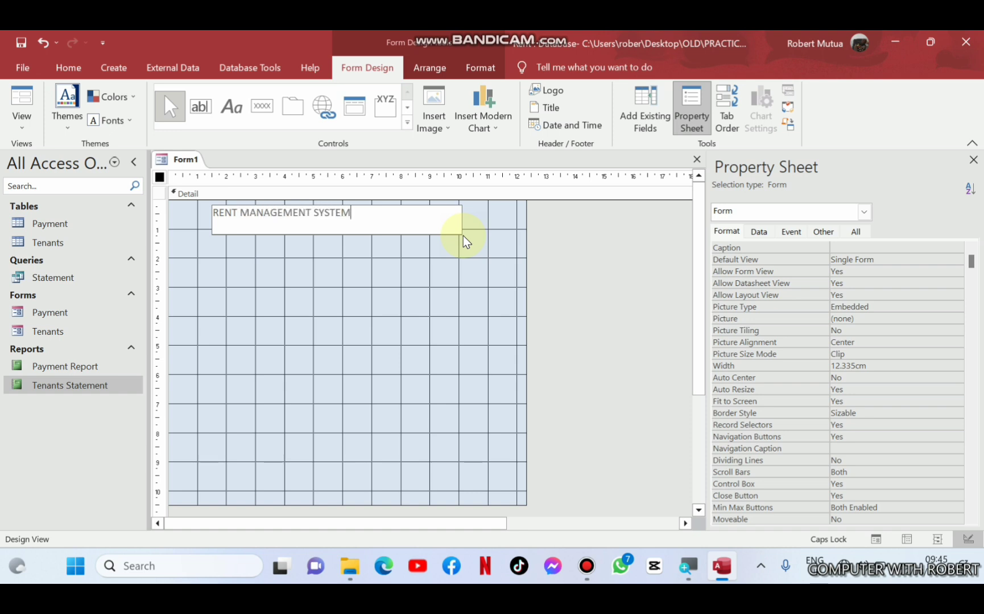
text(EMENT SYSTEM)
click(398, 326)
- Format the title label as centred, 20-point, bold, red text
click(334, 220)
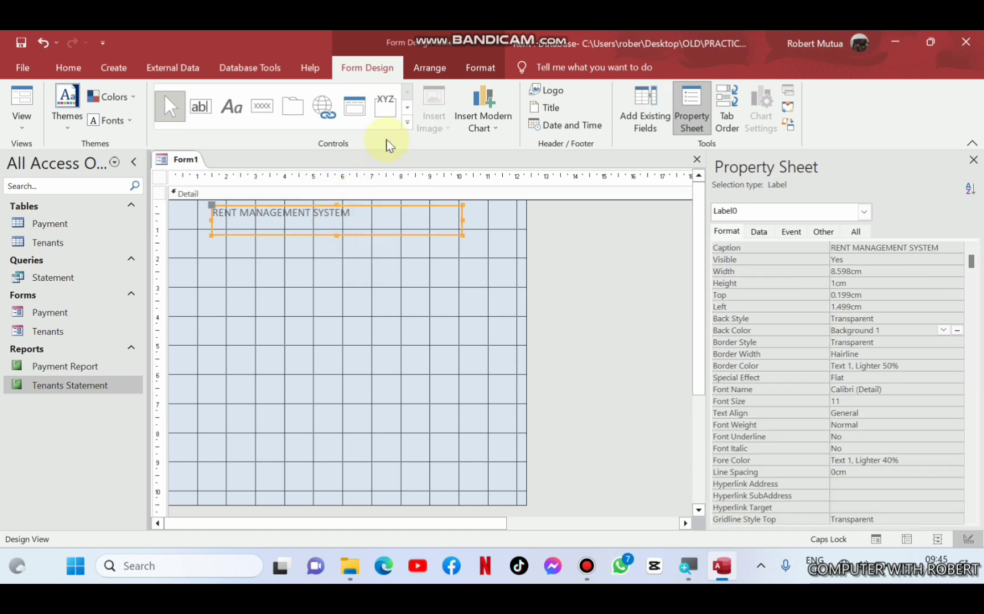
click(480, 67)
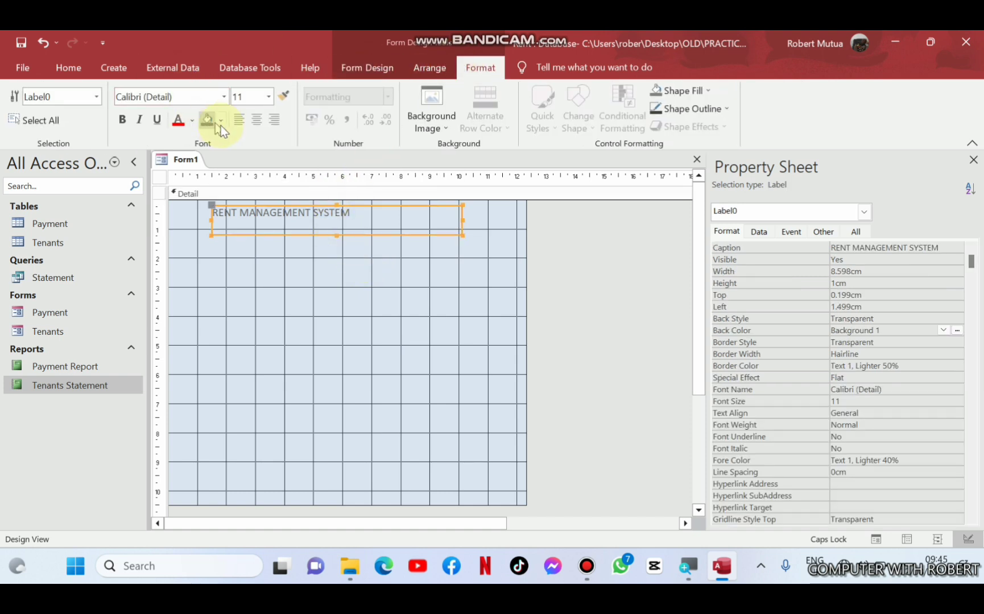
click(258, 130)
click(269, 97)
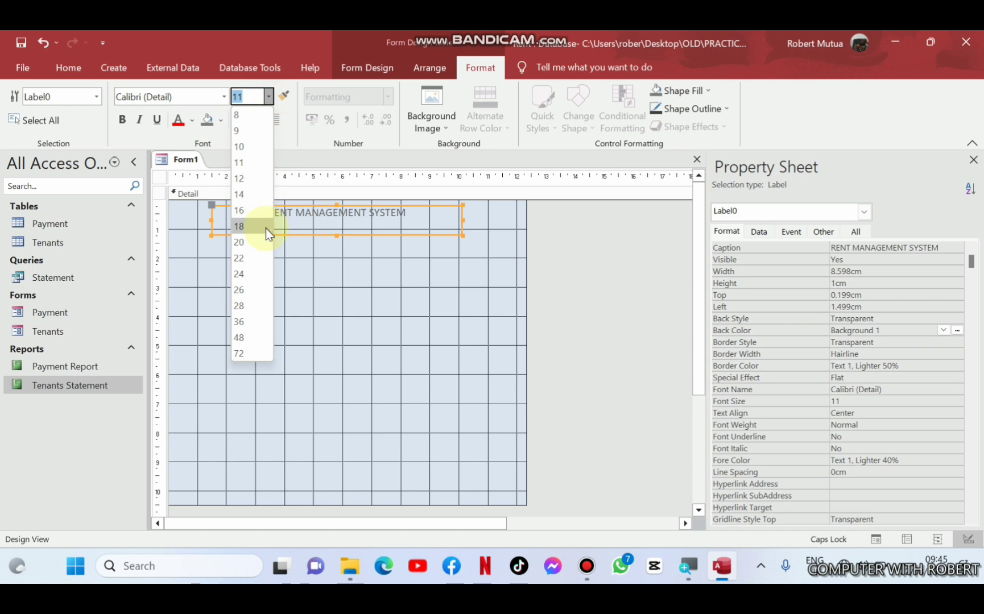
click(240, 242)
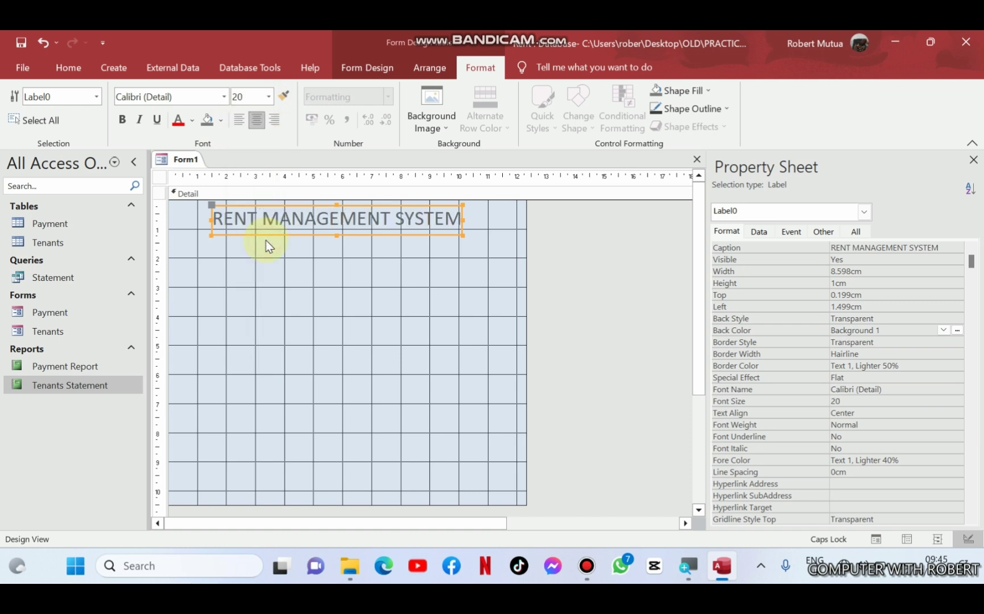
click(122, 120)
click(178, 120)
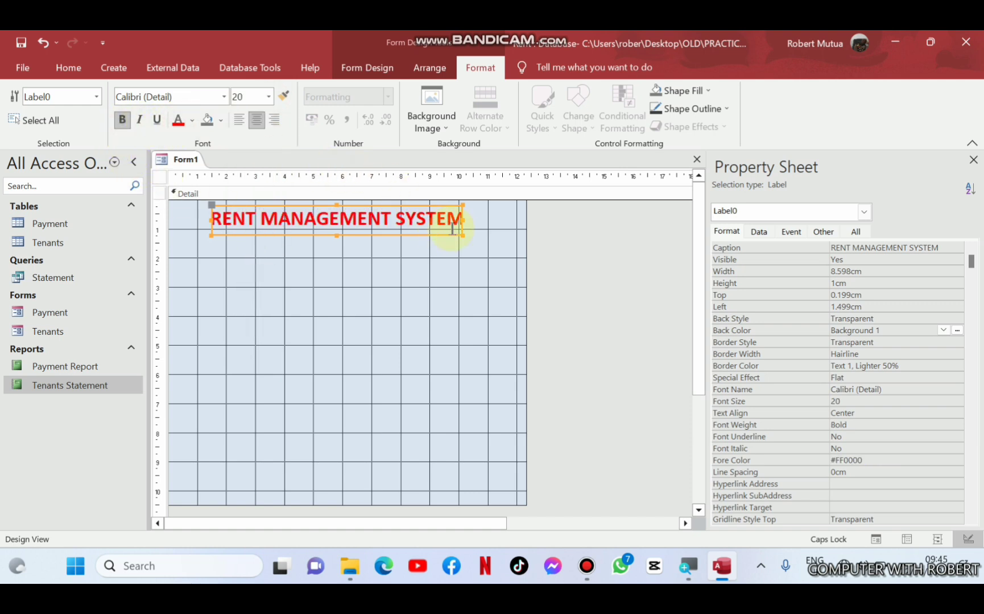
- Widen the title label and underline the RENT MANAGEMENT SYSTEM text
drag(464, 219, 494, 219)
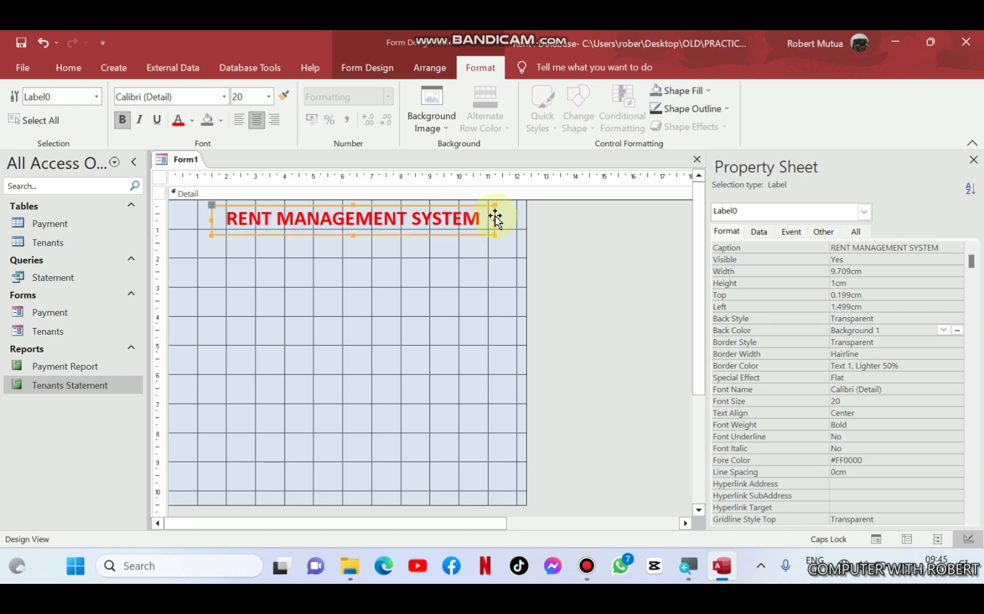
click(432, 320)
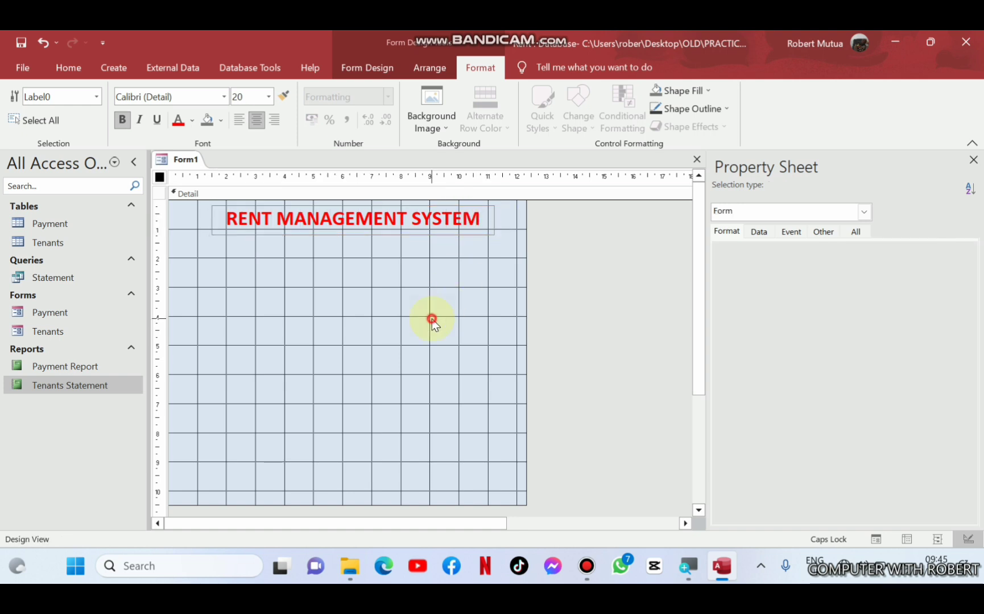
click(327, 217)
click(163, 122)
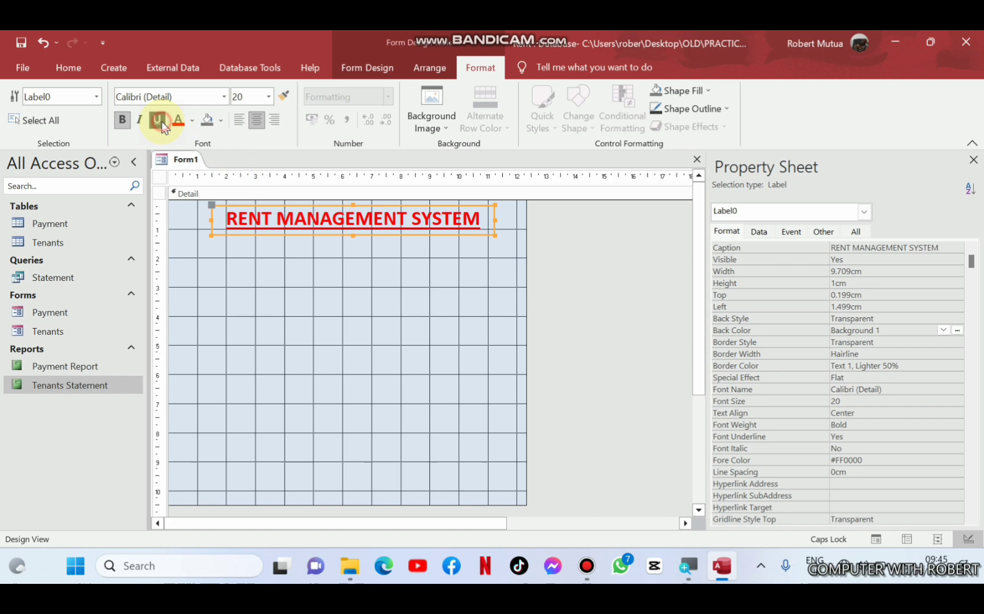
click(249, 322)
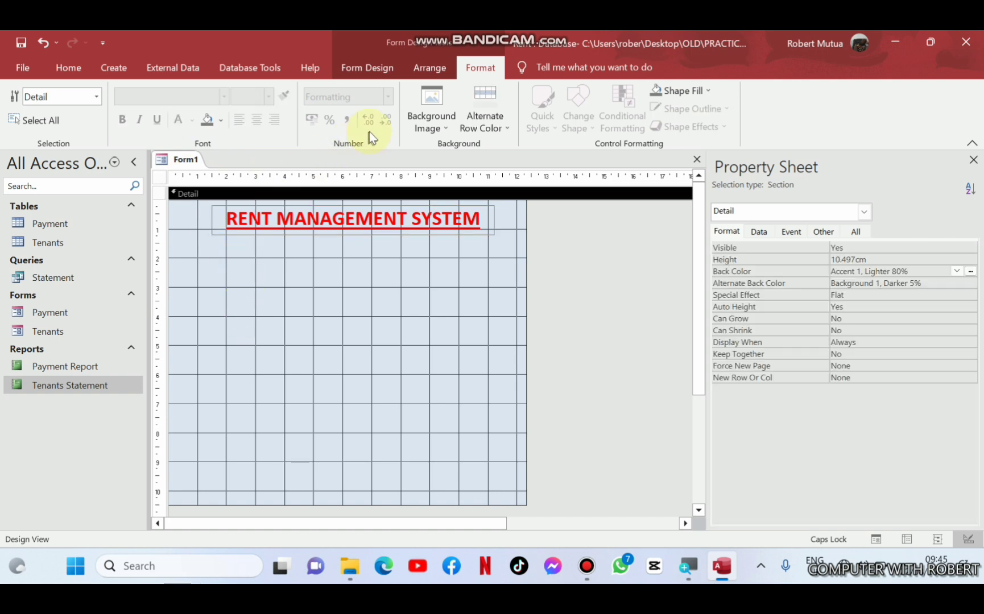
- Preview the form in Form View, then return to Design View with the form controls shown
click(875, 539)
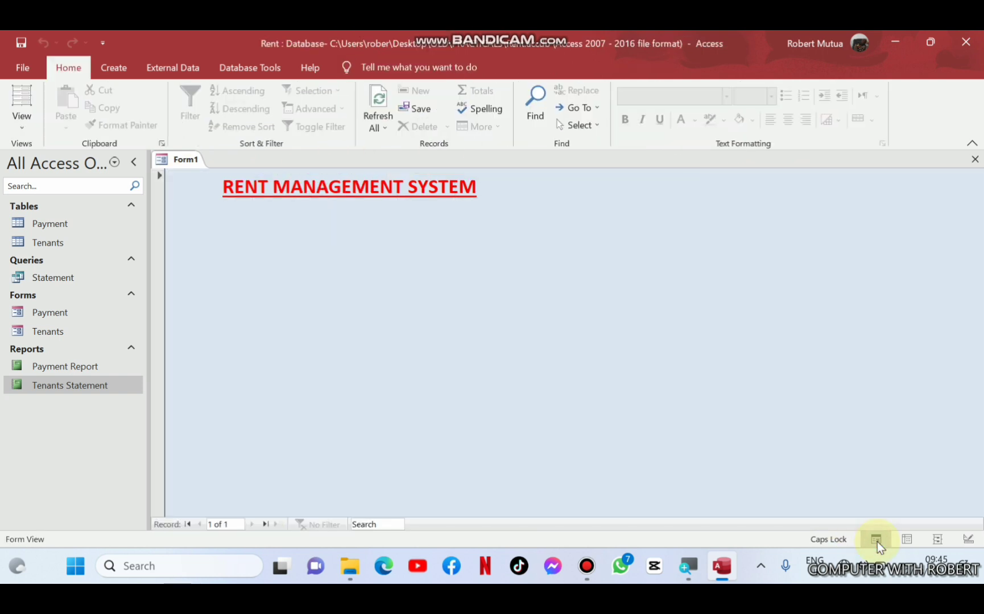
click(969, 540)
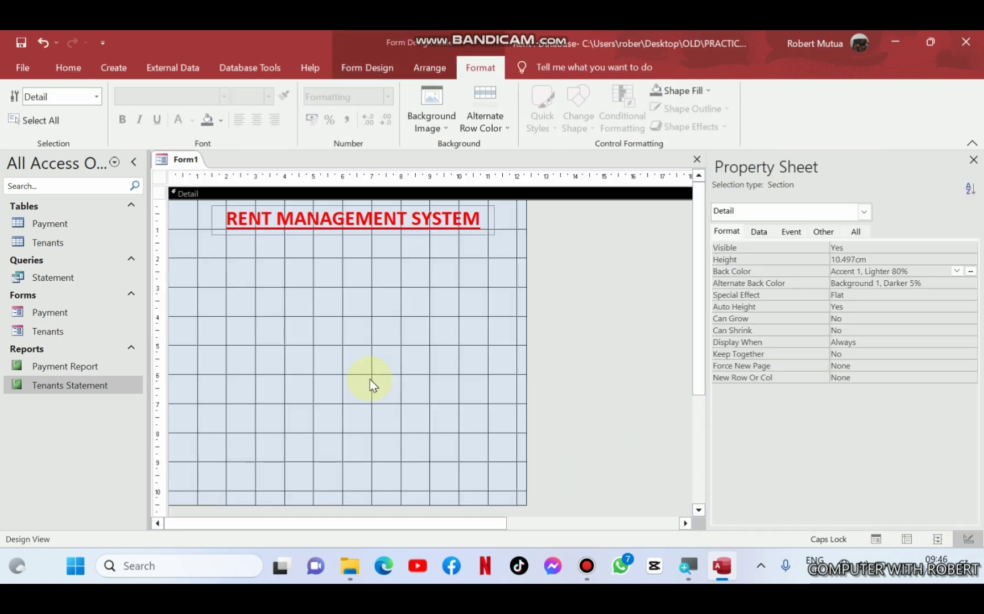
click(442, 68)
click(478, 67)
click(361, 63)
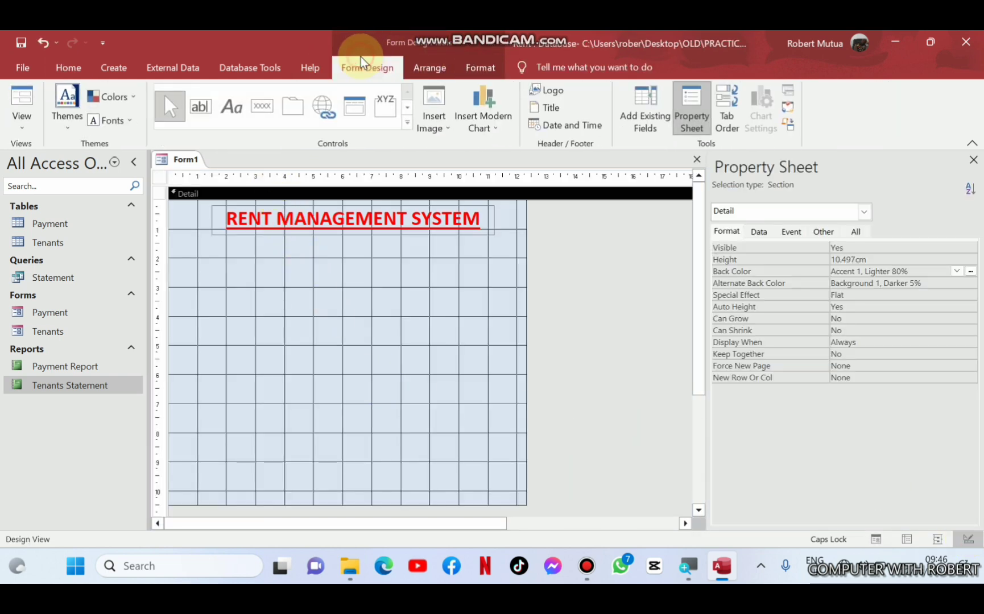
- Add a DATA ENTRY FORMS label below the title, formatted 14-point, red, italic and bold
click(231, 106)
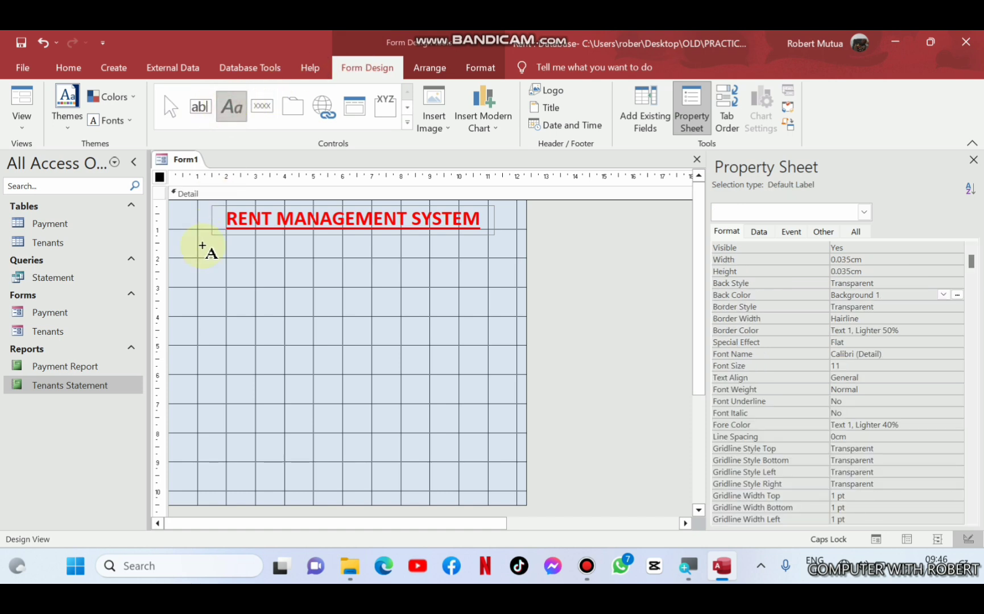
drag(199, 246, 316, 269)
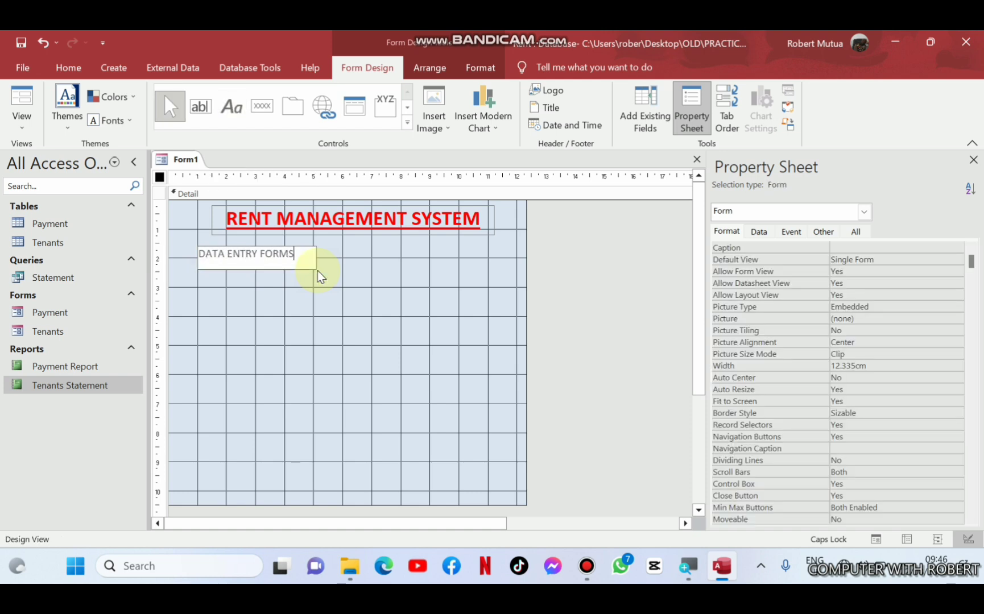
click(304, 268)
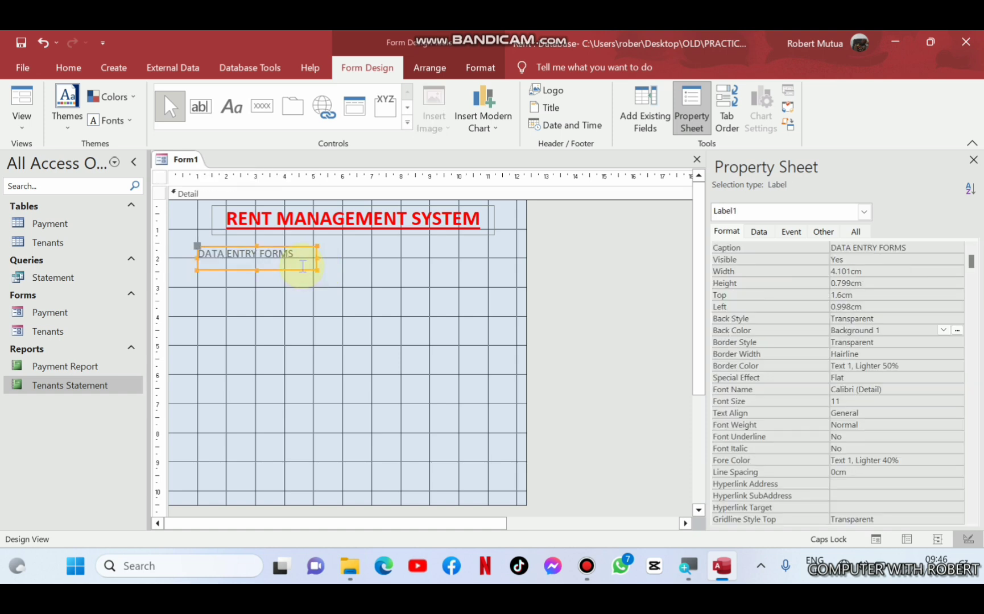
click(482, 68)
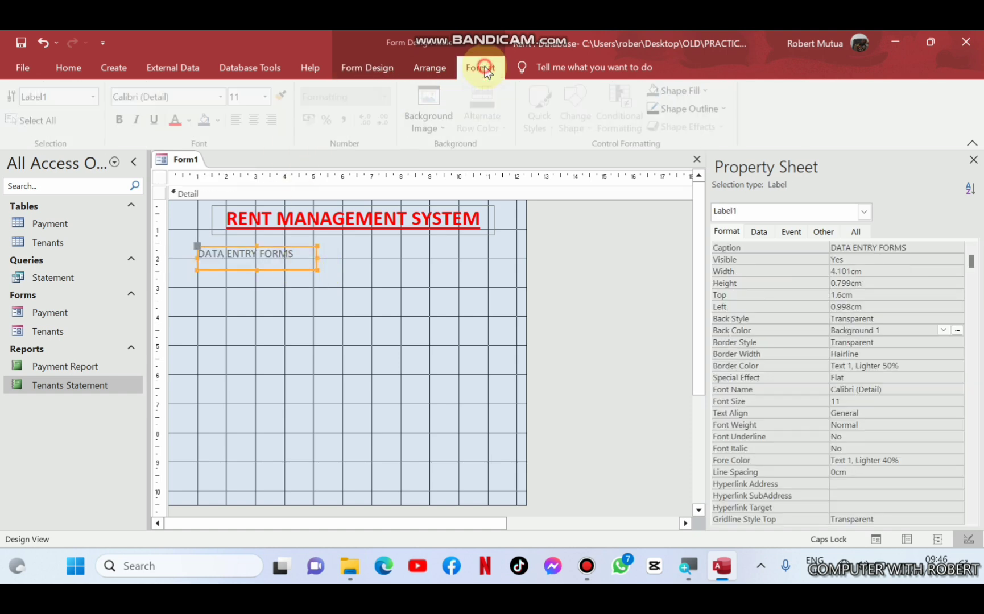
click(268, 96)
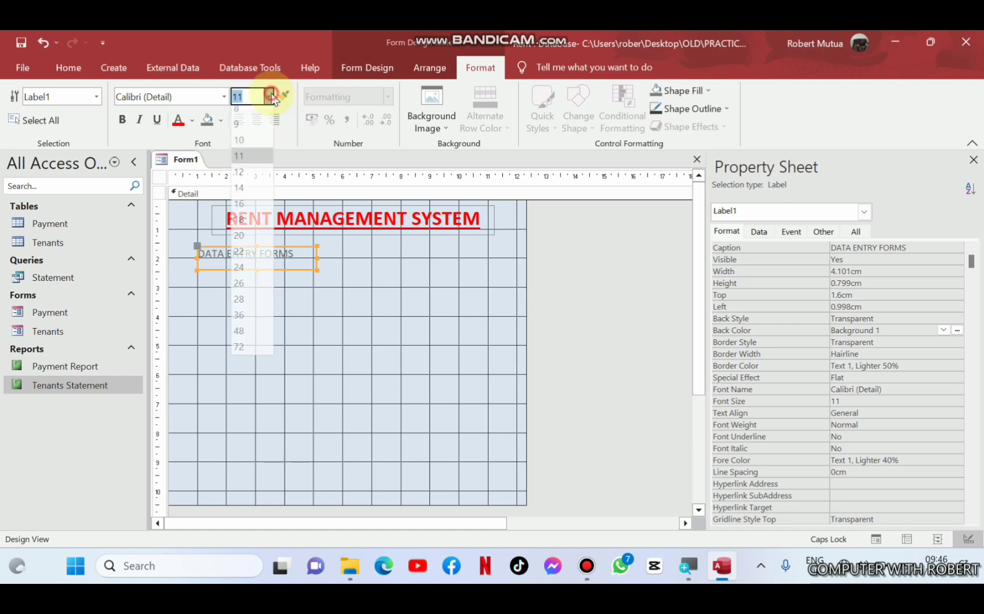
click(250, 194)
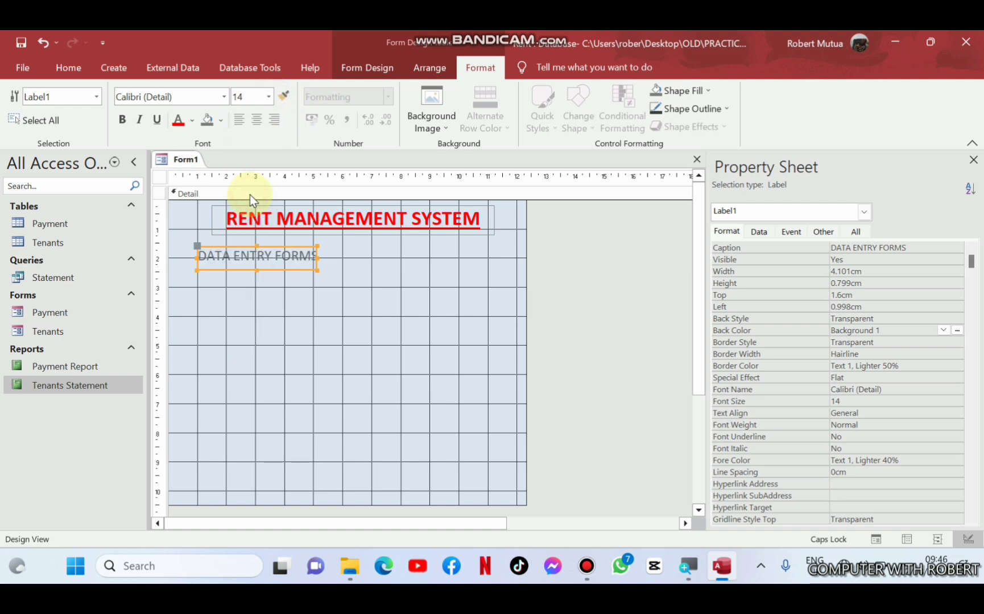
click(177, 121)
click(141, 122)
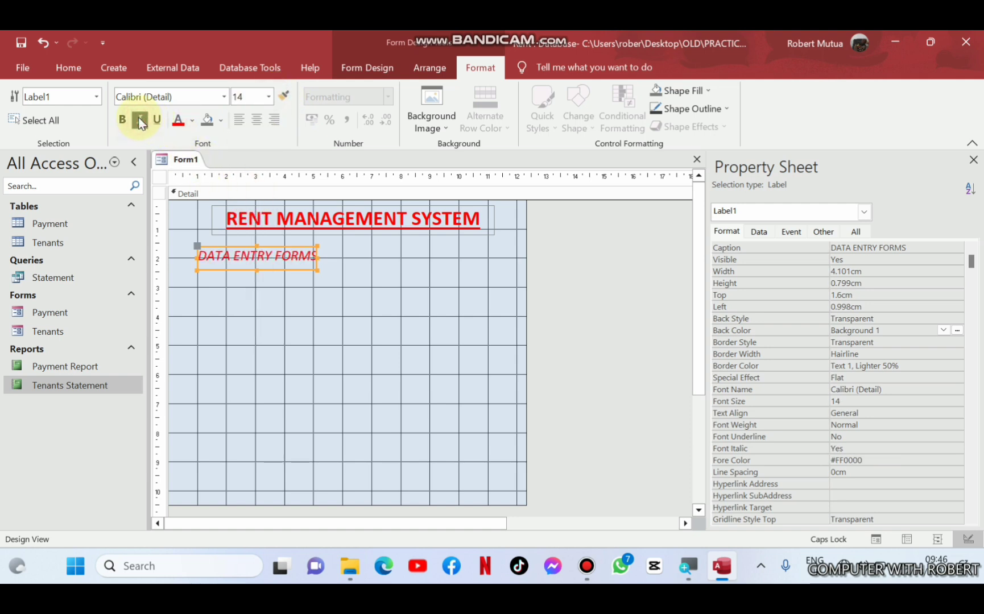
click(121, 120)
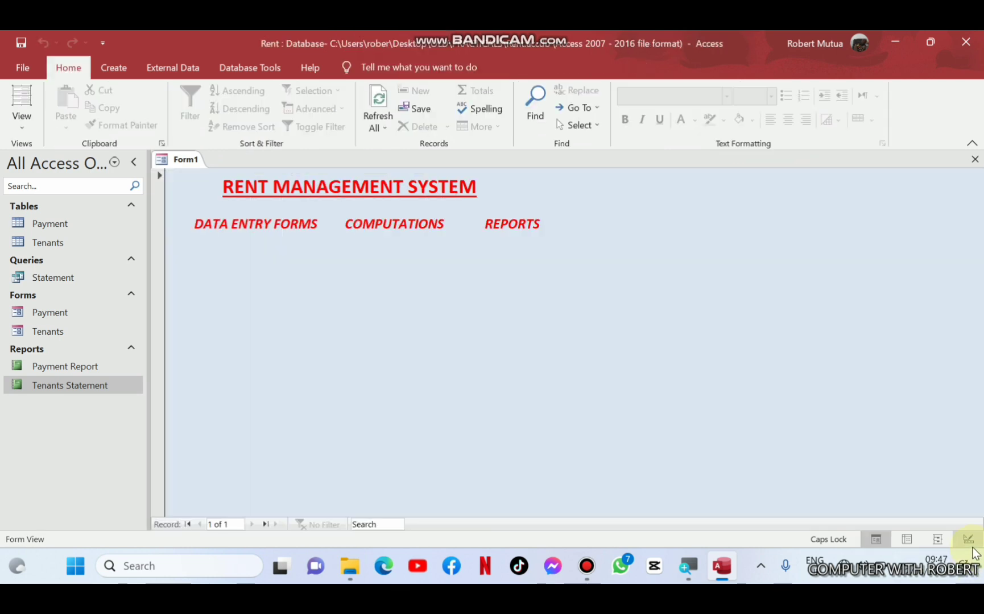
- Draw a plain command button under DATA ENTRY FORMS captioned TENANTS REGISTRATION
click(968, 539)
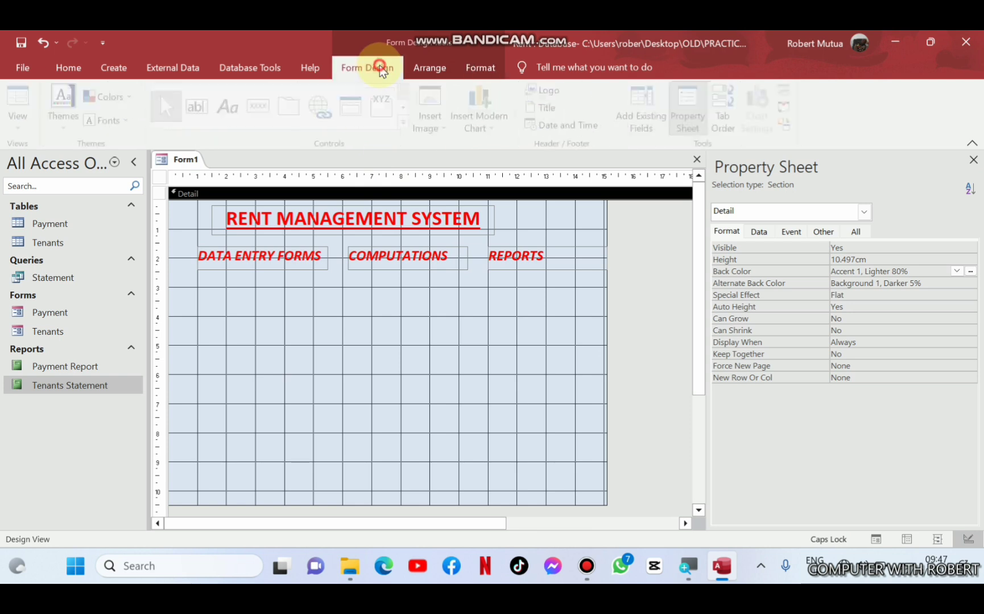
click(373, 67)
click(261, 105)
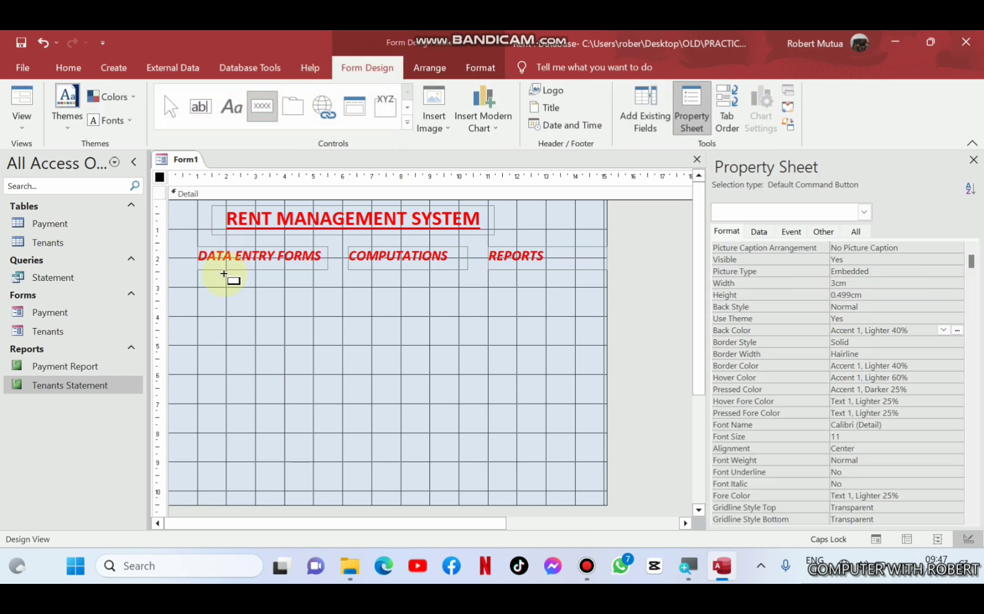
drag(198, 276, 320, 295)
click(440, 345)
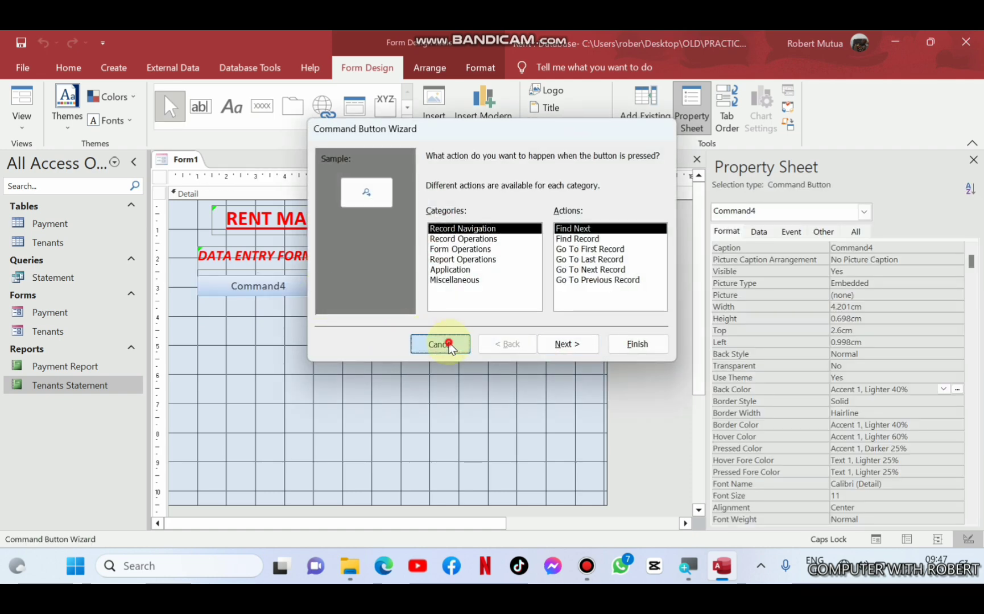
click(286, 286)
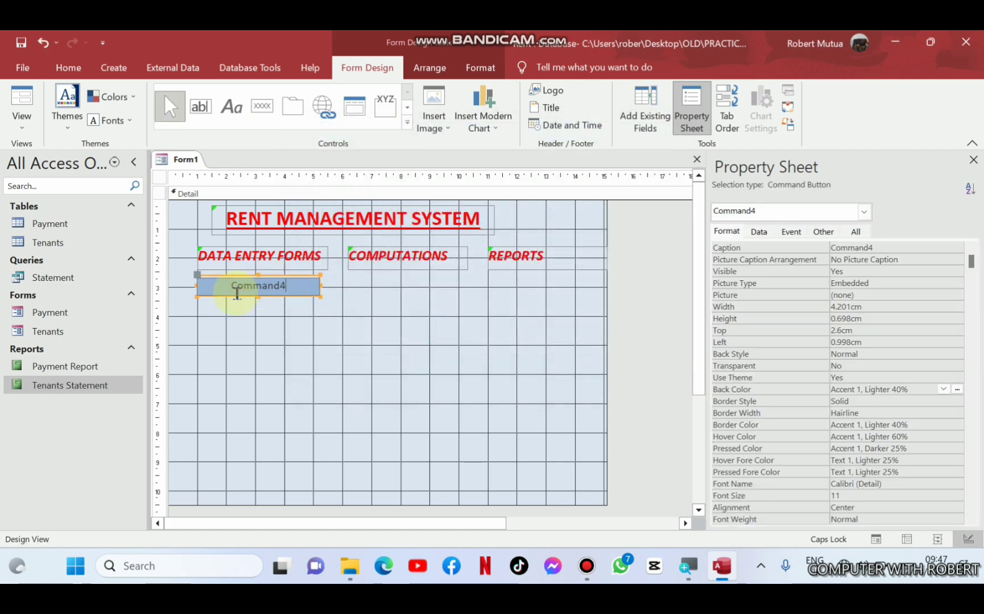
double_click(224, 283)
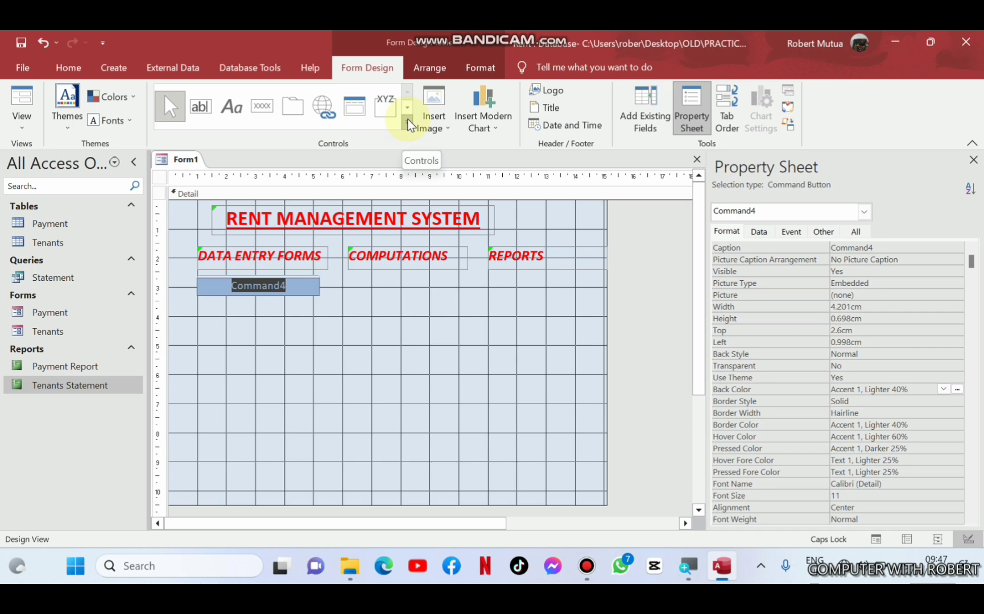
text(T)
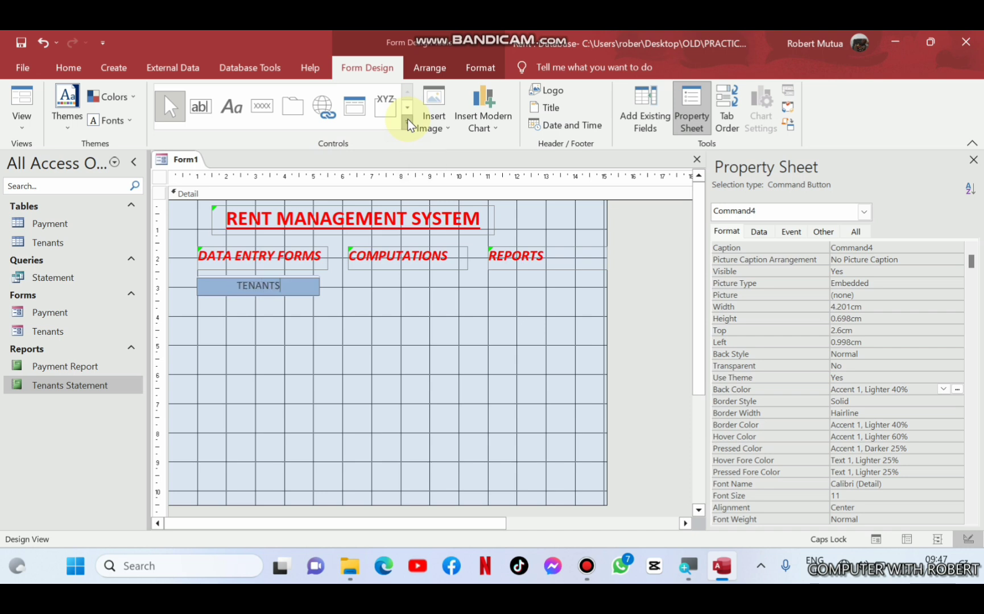
text(ENANTS REGIS)
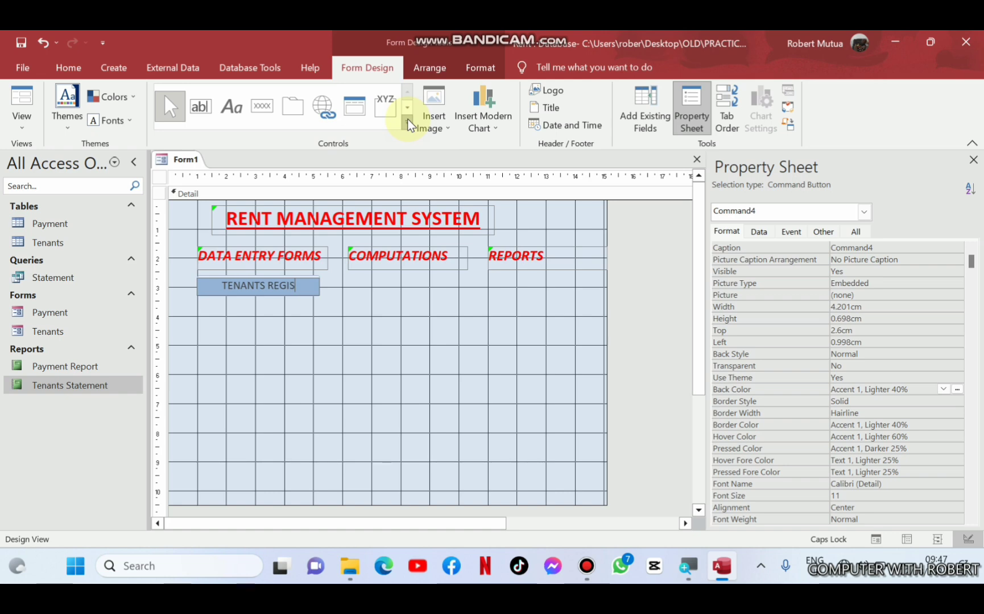
text(TRATION)
click(262, 286)
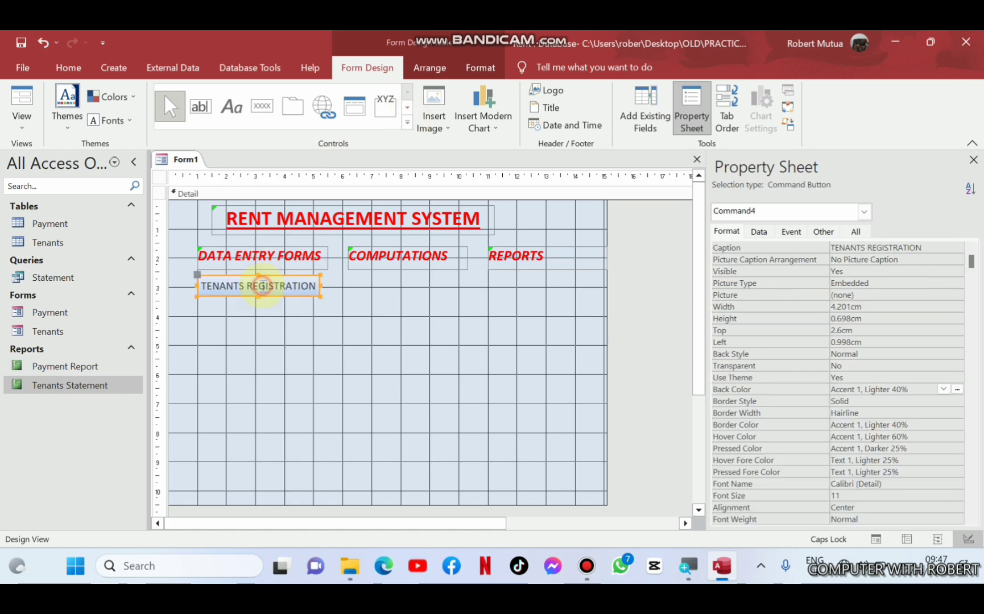
- Build an On Click macro for the button with an OpenForm action targeting the Tenants form
right_click(262, 286)
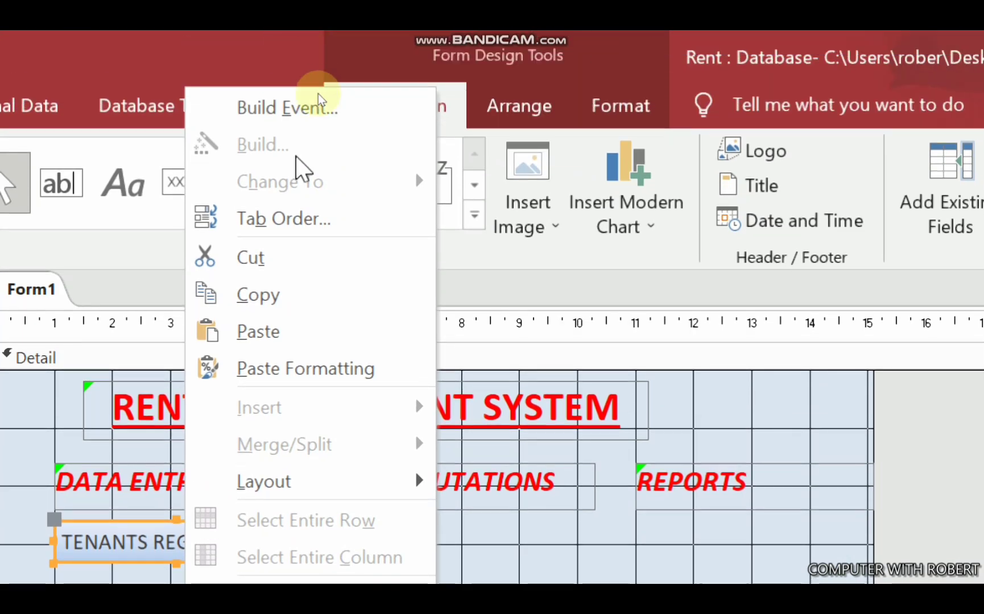
click(311, 56)
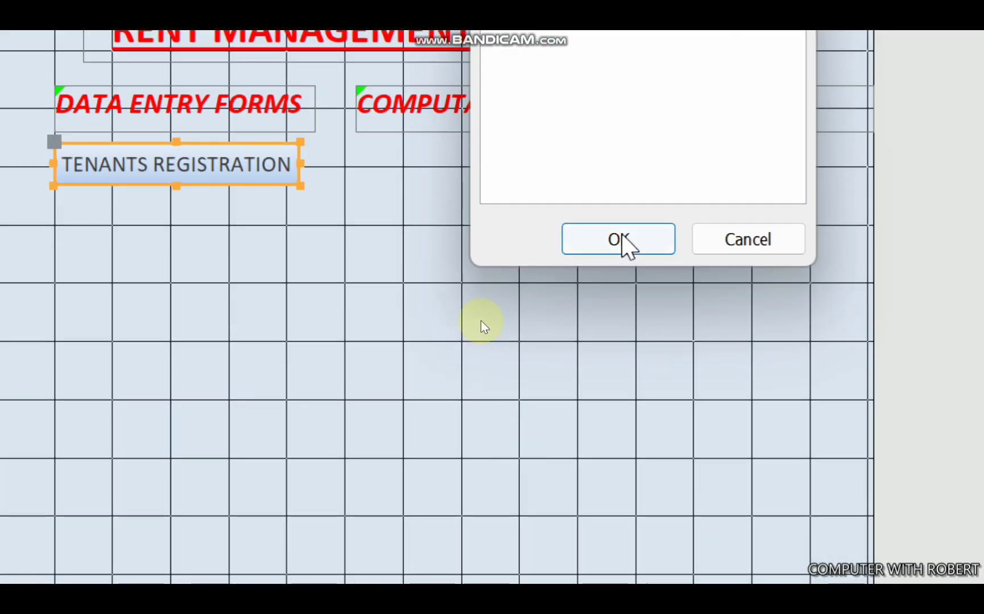
click(618, 238)
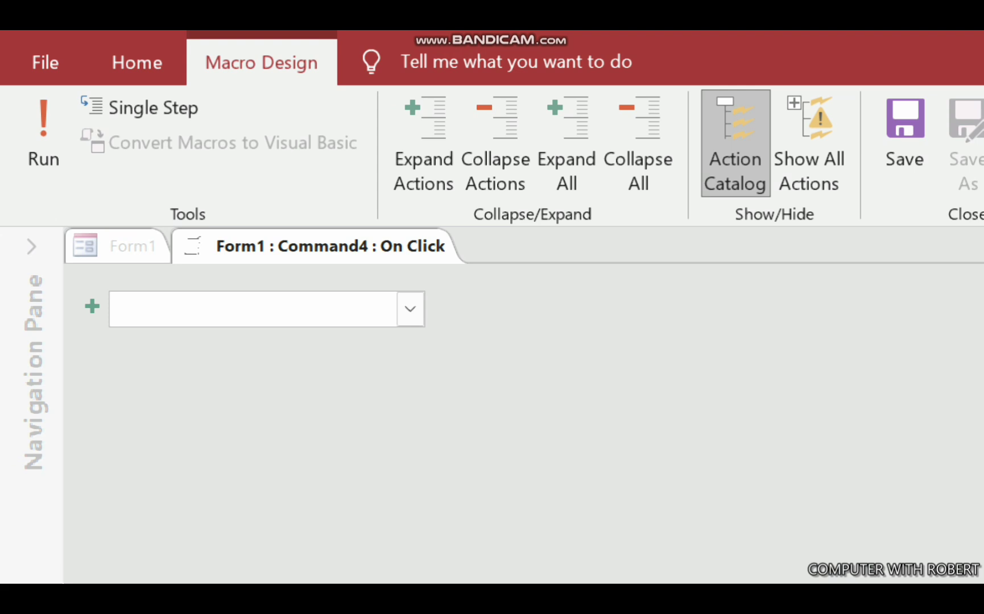
text(OpenForm)
key(Return)
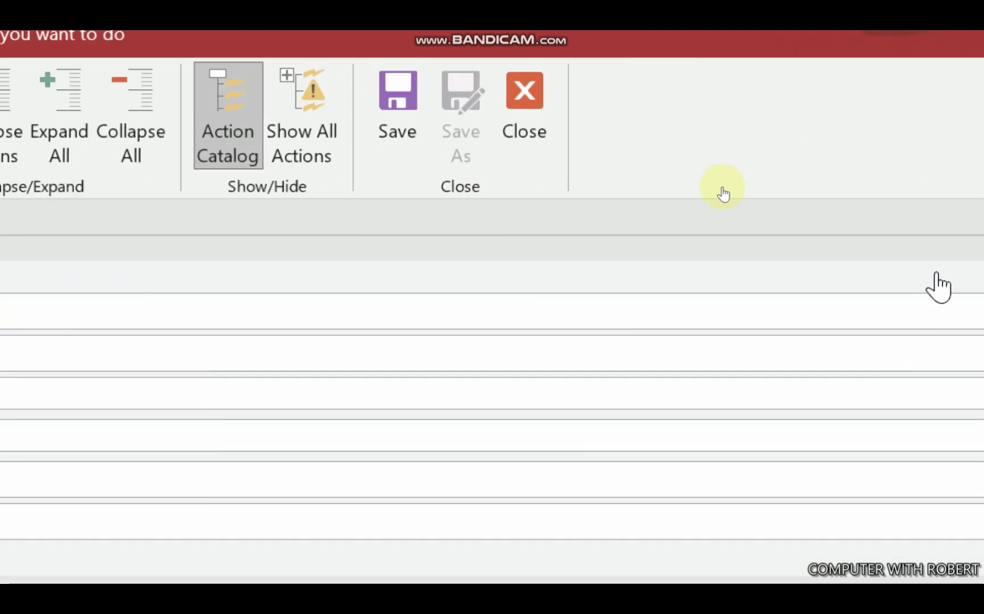
click(838, 314)
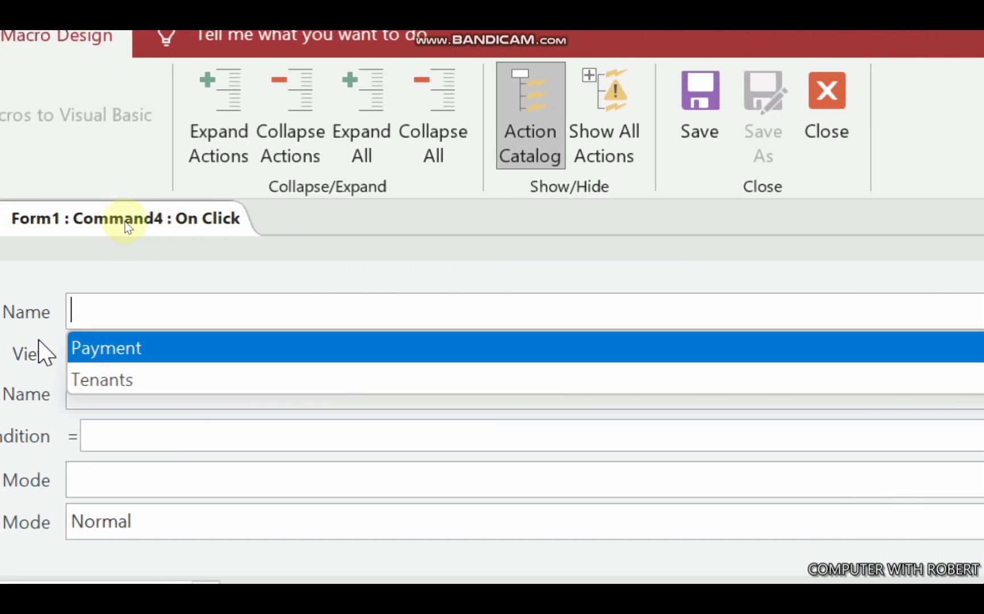
click(114, 389)
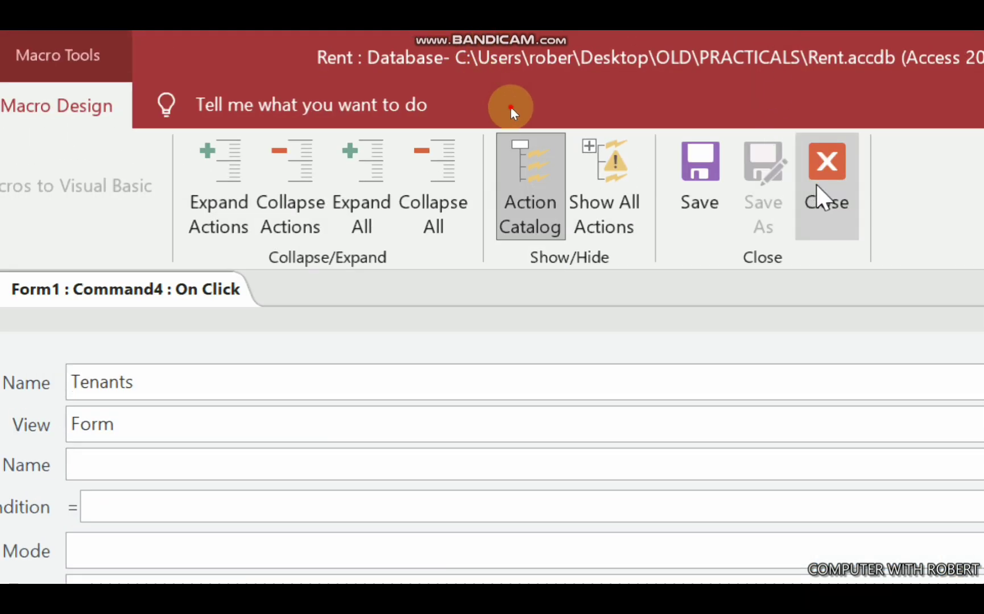
- Close the macro and save the form as DASHBOARD
click(820, 117)
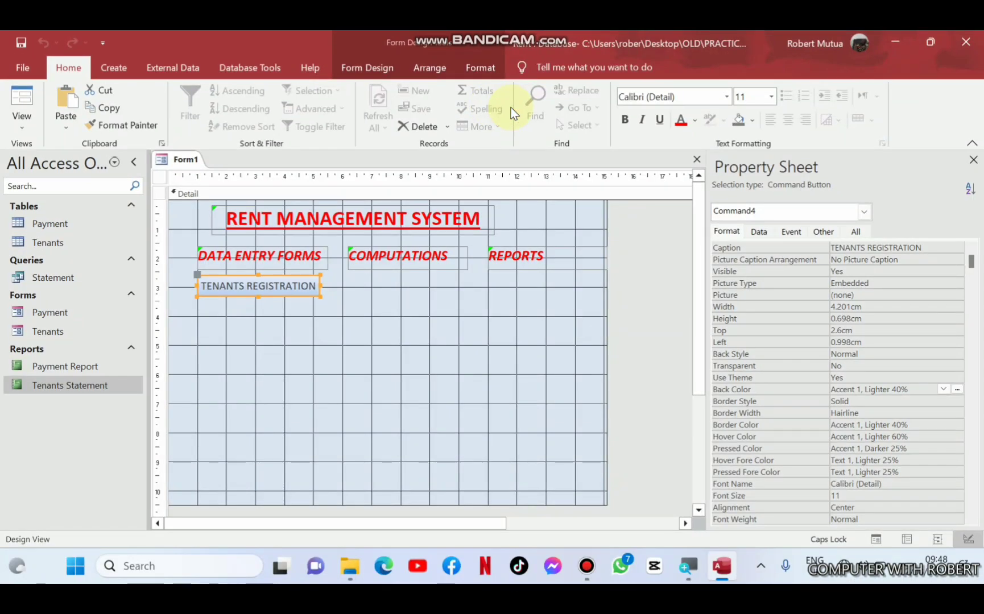
key(ctrl+s)
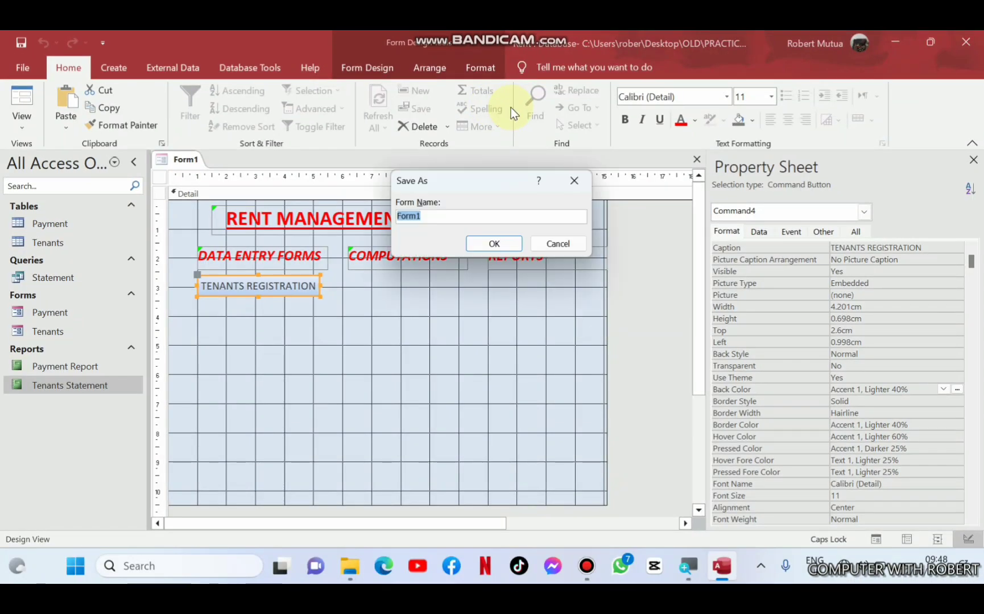
text(DASHBOA)
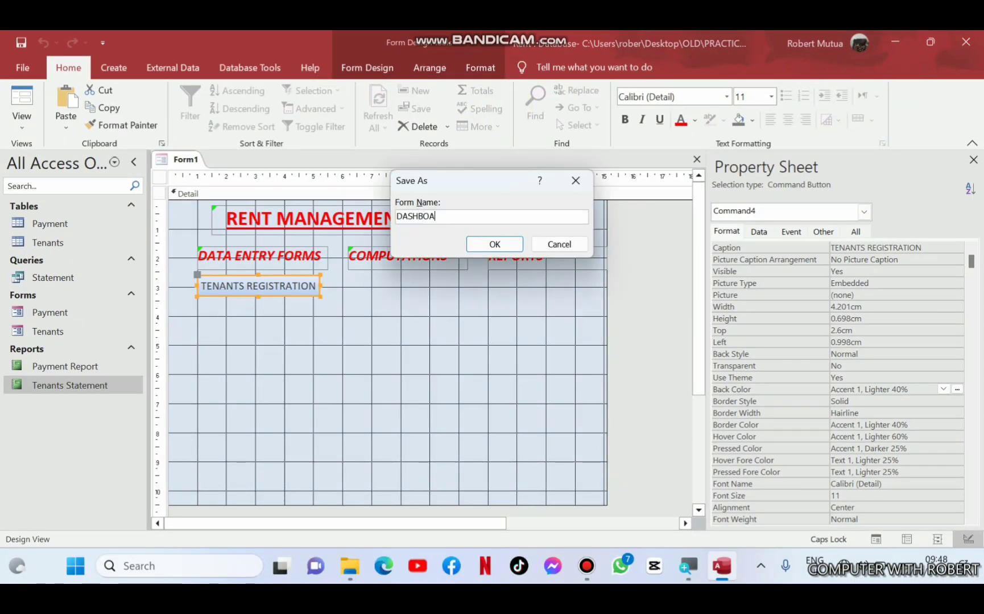
text(RD)
key(Return)
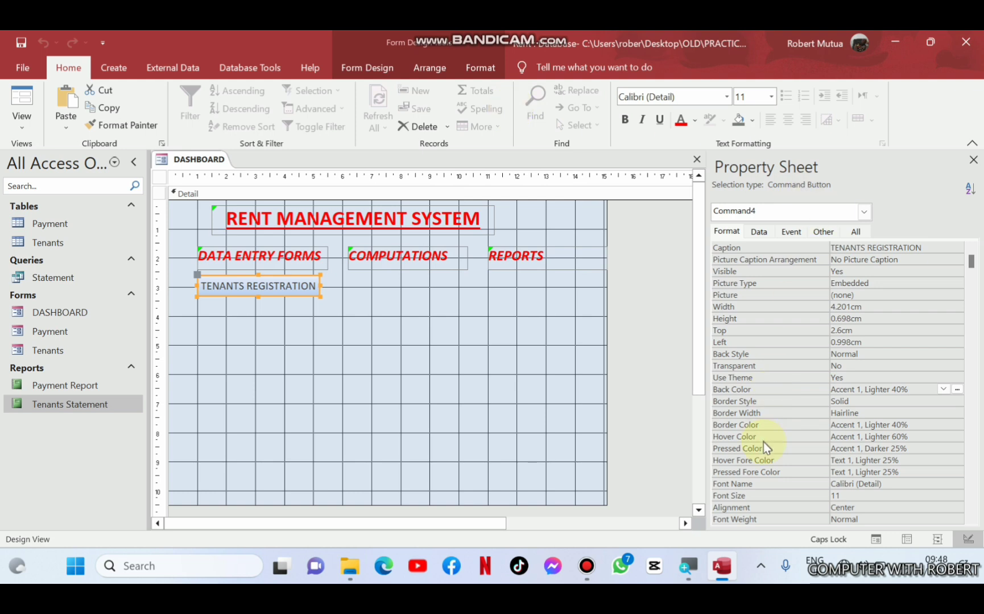
- Test in Form View that TENANTS REGISTRATION opens Tenants, then close it and return to Design View
click(887, 540)
click(306, 256)
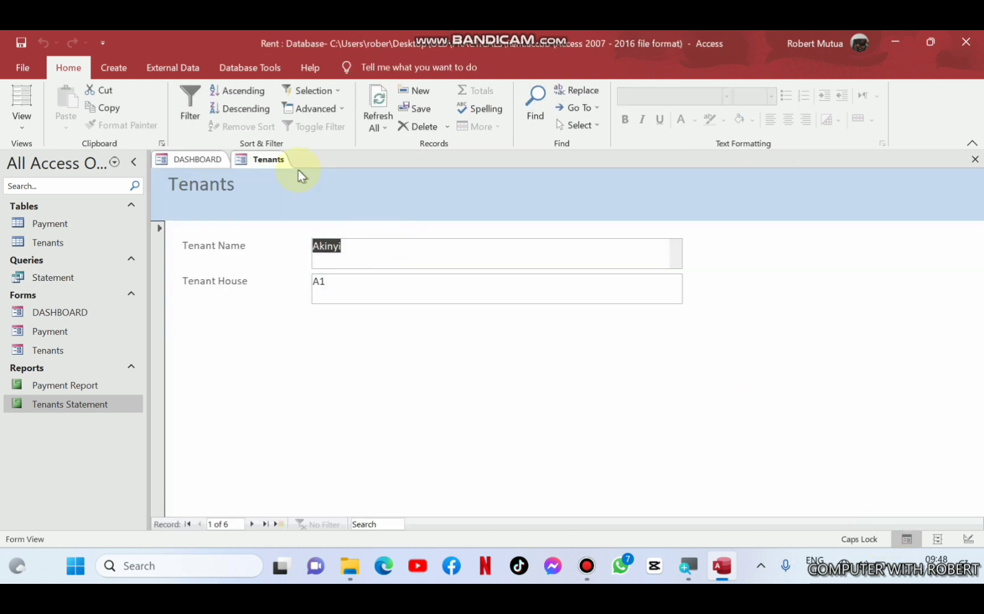
right_click(272, 163)
click(285, 184)
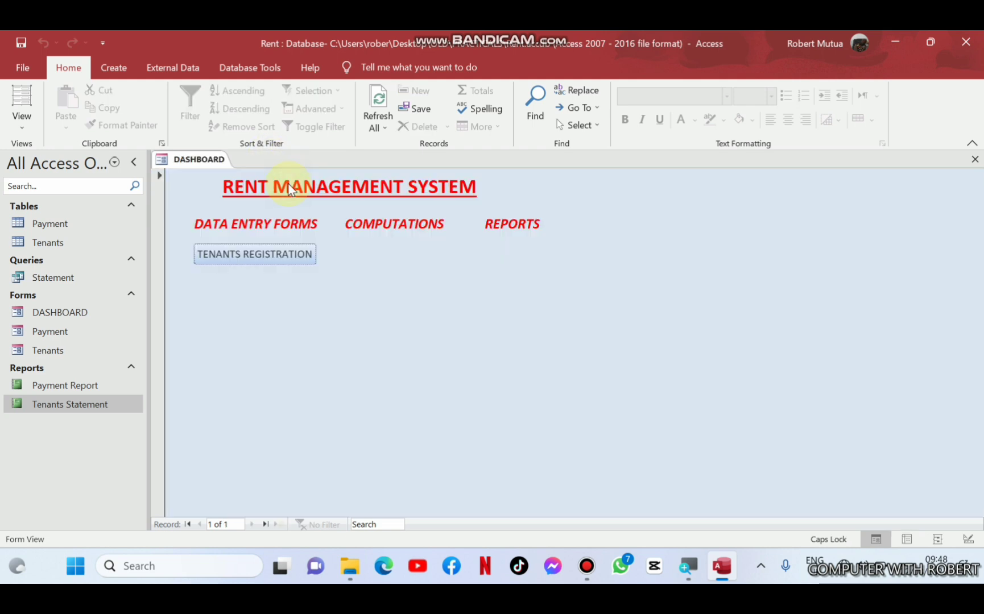
click(969, 539)
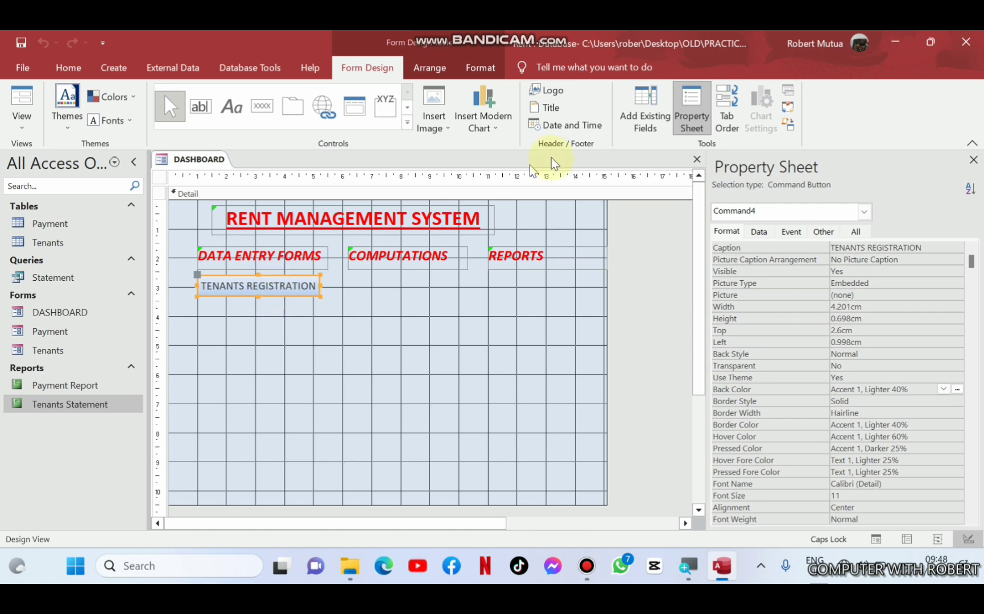
- Apply a red Quick Style and bold text to the TENANTS REGISTRATION button
click(480, 68)
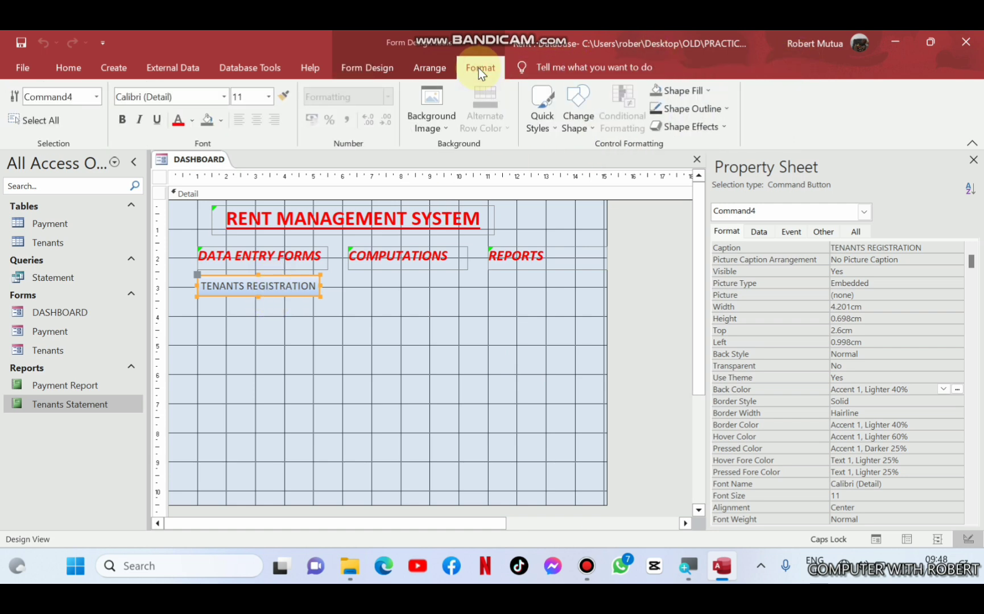
click(578, 107)
click(638, 158)
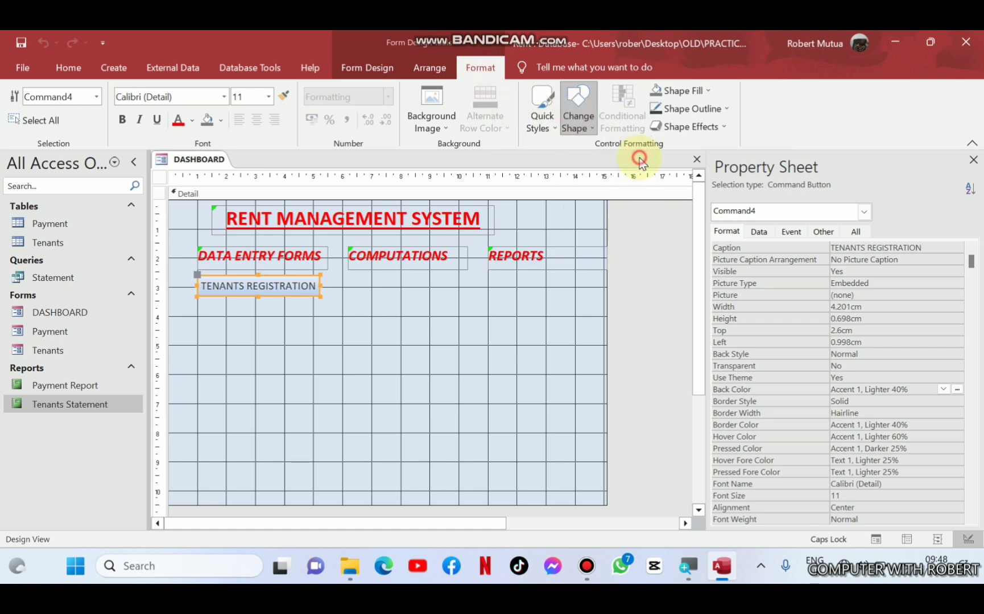
click(541, 127)
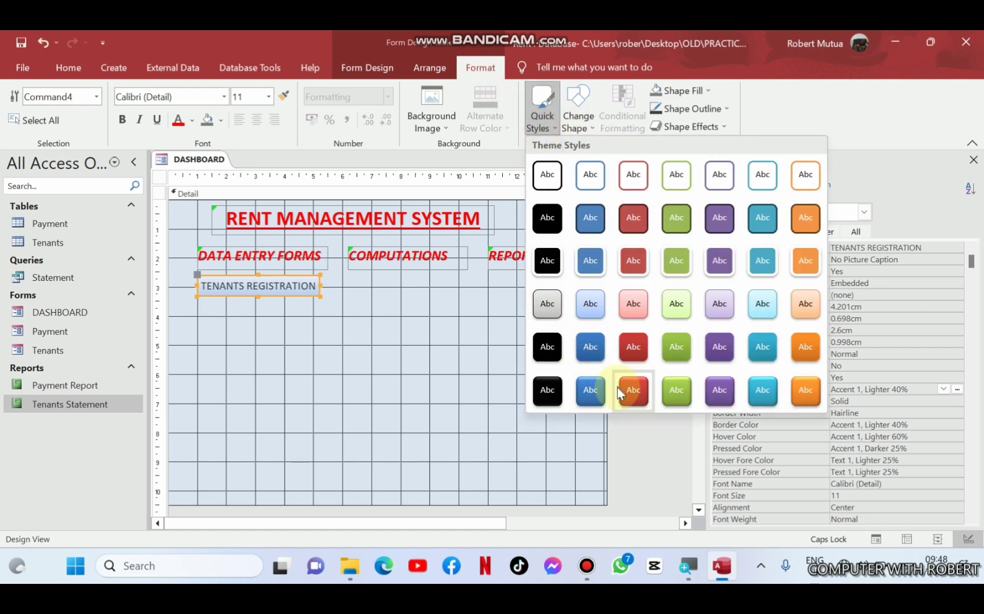
click(631, 389)
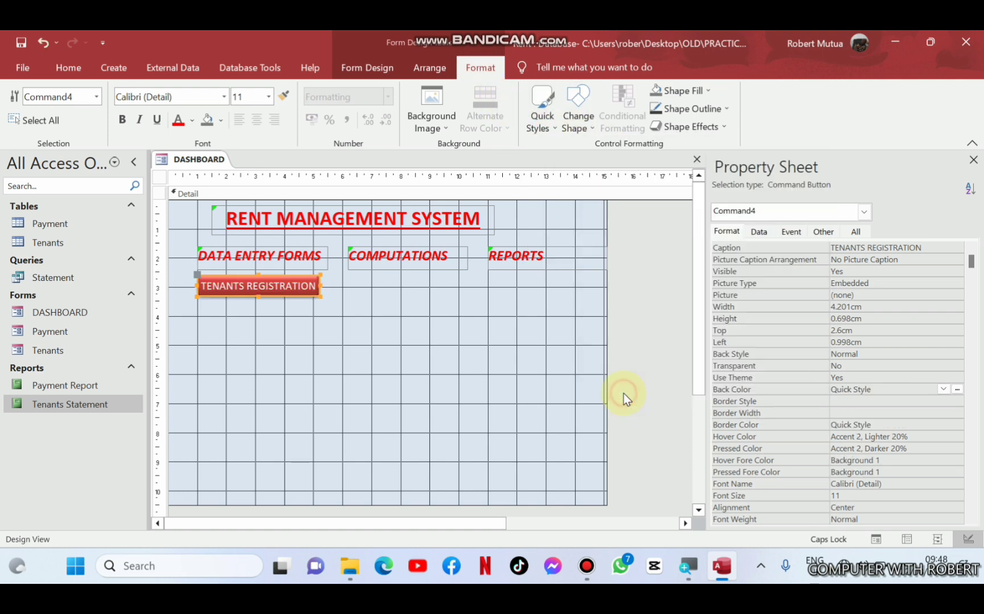
click(122, 119)
click(269, 339)
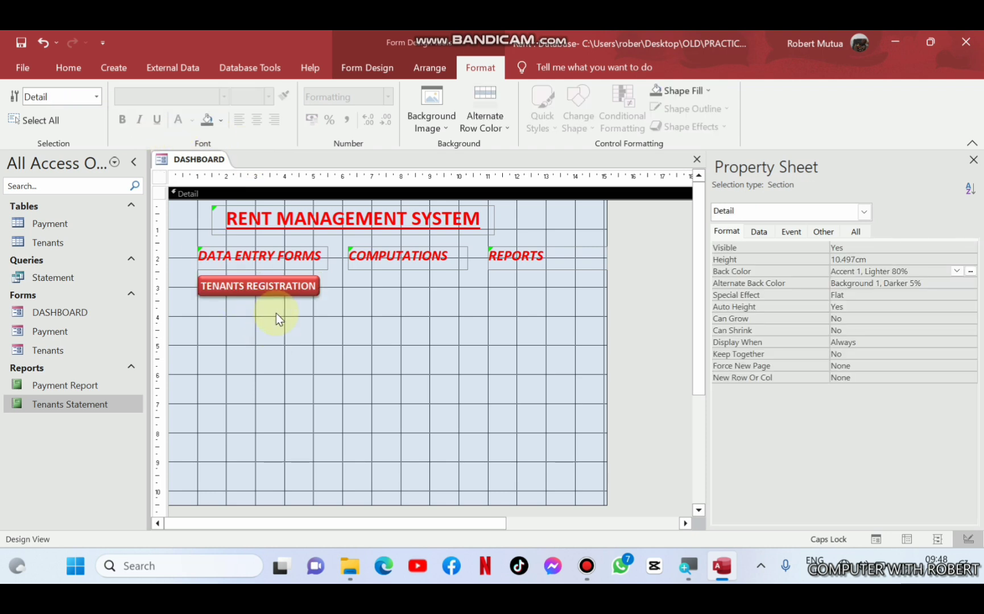
- Duplicate the button below and change the copy's caption to RENT PAYMENT
click(279, 289)
key(ctrl+c)
key(ctrl+v)
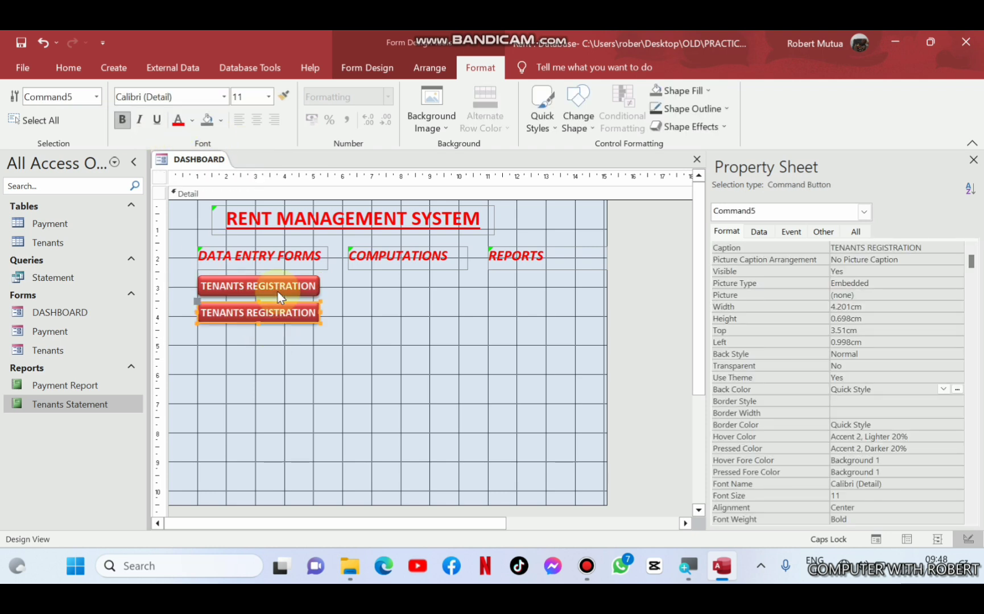
double_click(274, 313)
key(BackSpace)
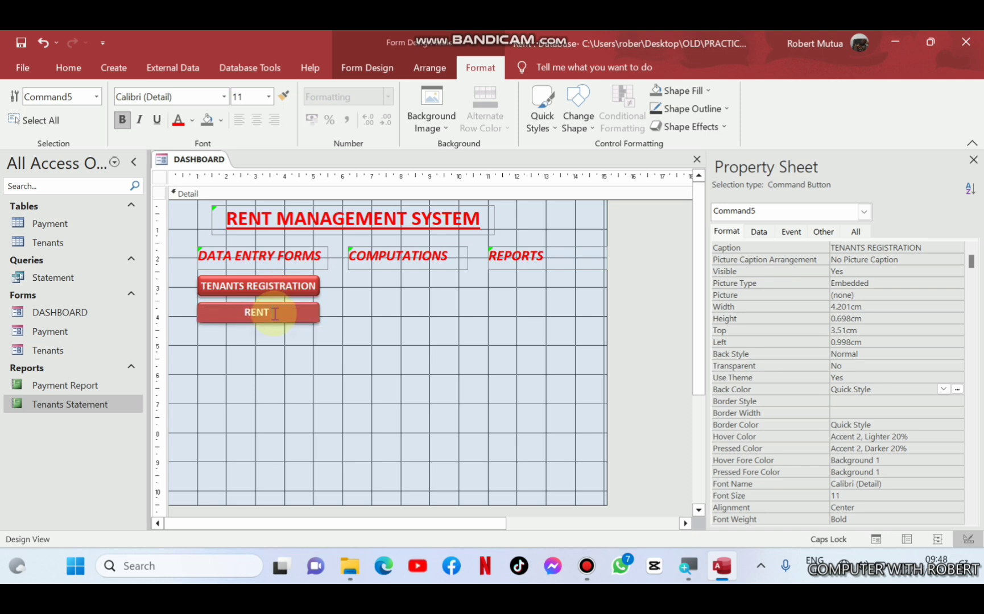
text(RENT PAYMENT)
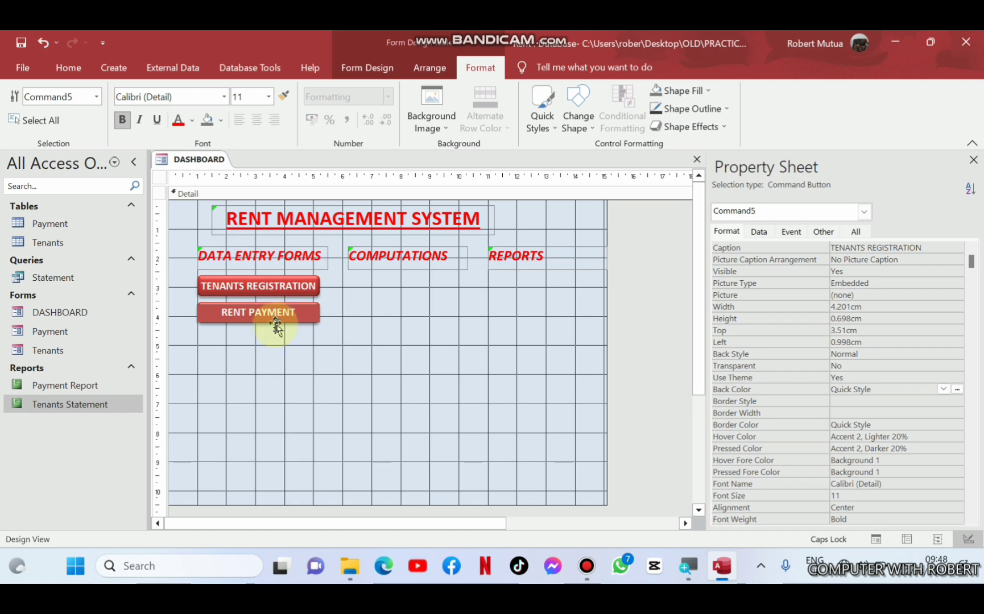
click(269, 358)
click(270, 322)
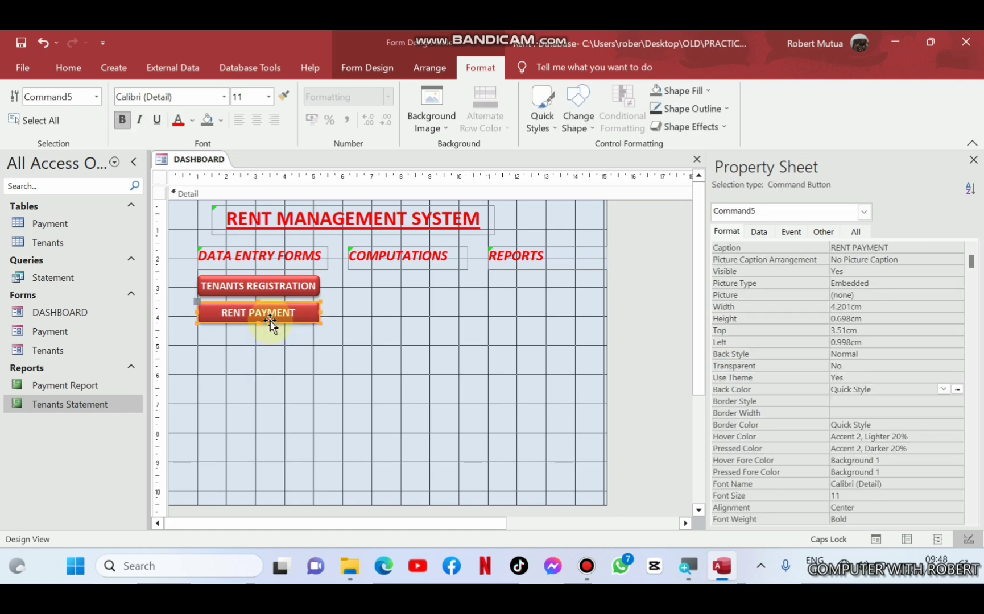
- Change RENT PAYMENT's click macro to OpenForm Payment, then paste a third copy of the button
right_click(270, 321)
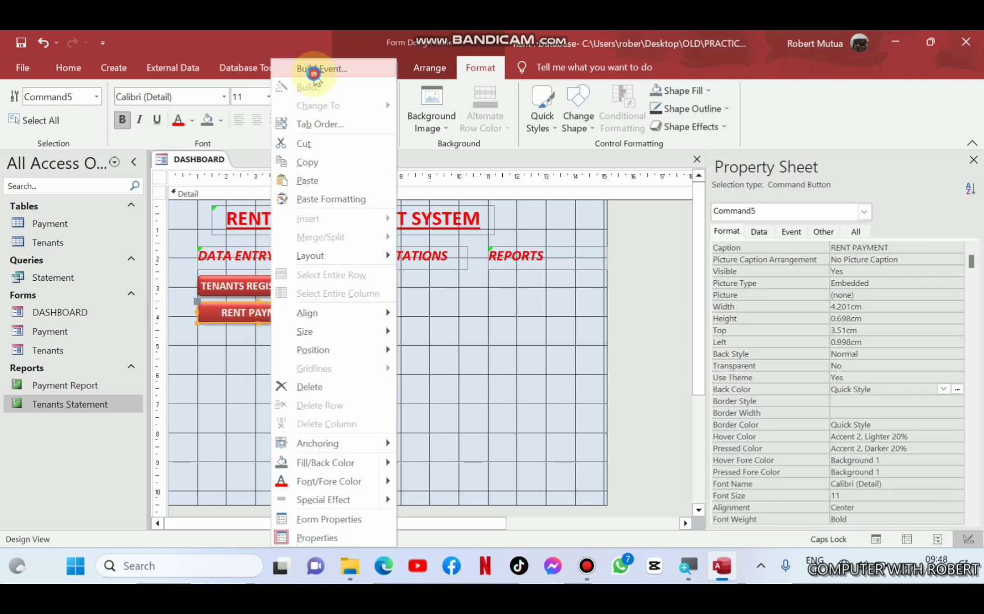
click(310, 68)
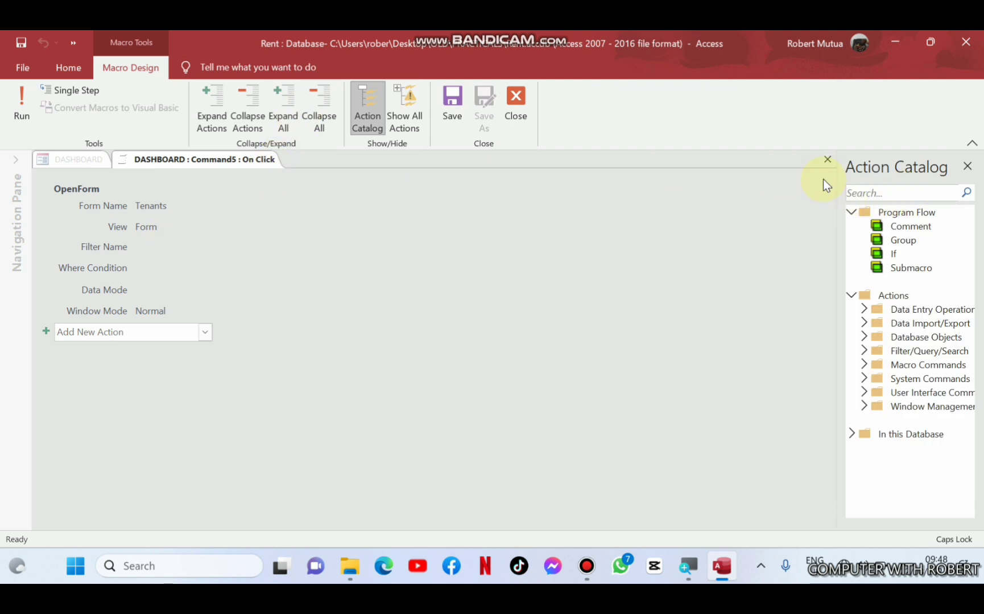
click(823, 189)
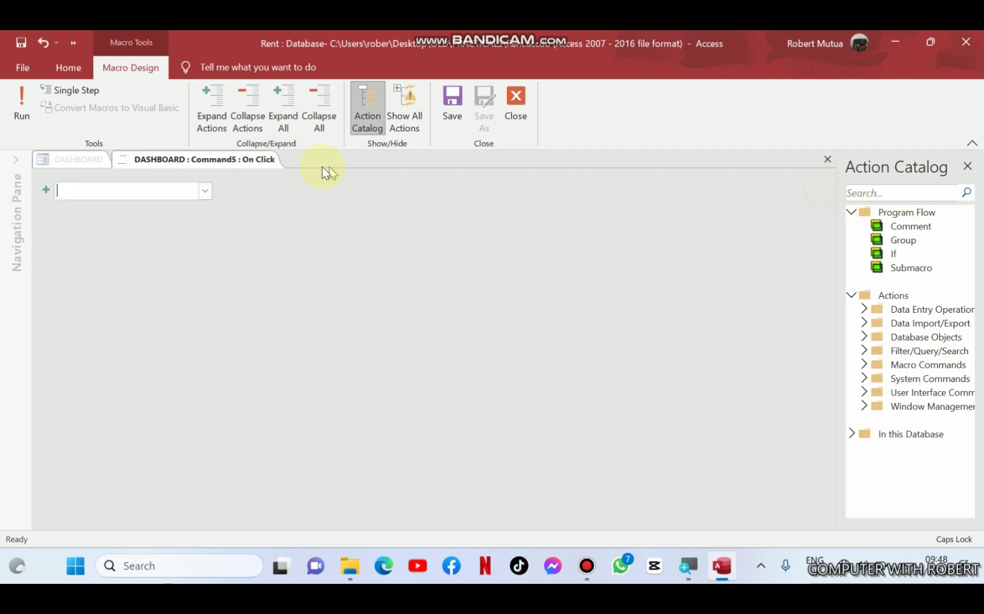
click(167, 192)
text(OpenForm)
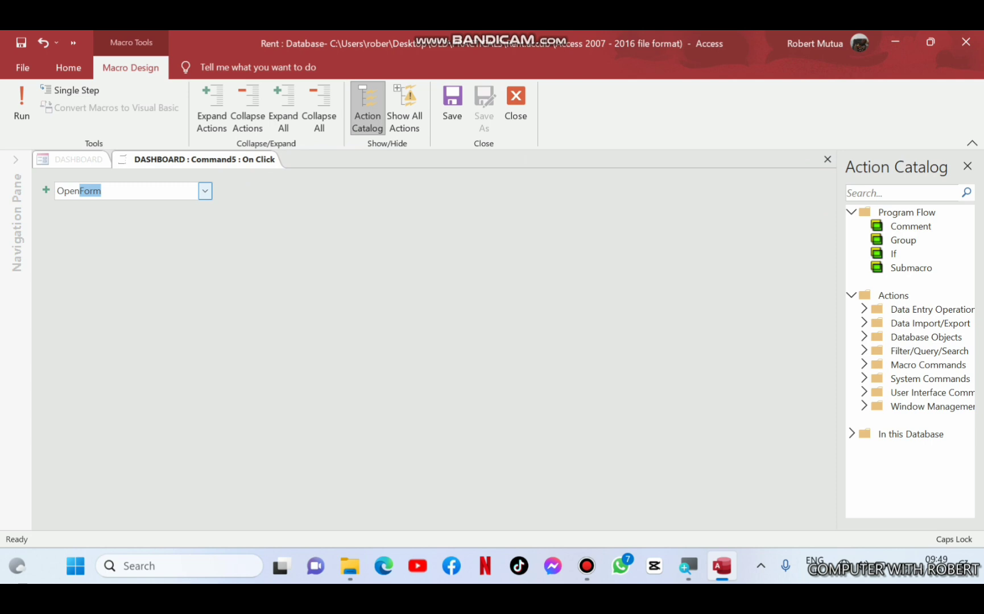
key(Return)
click(177, 203)
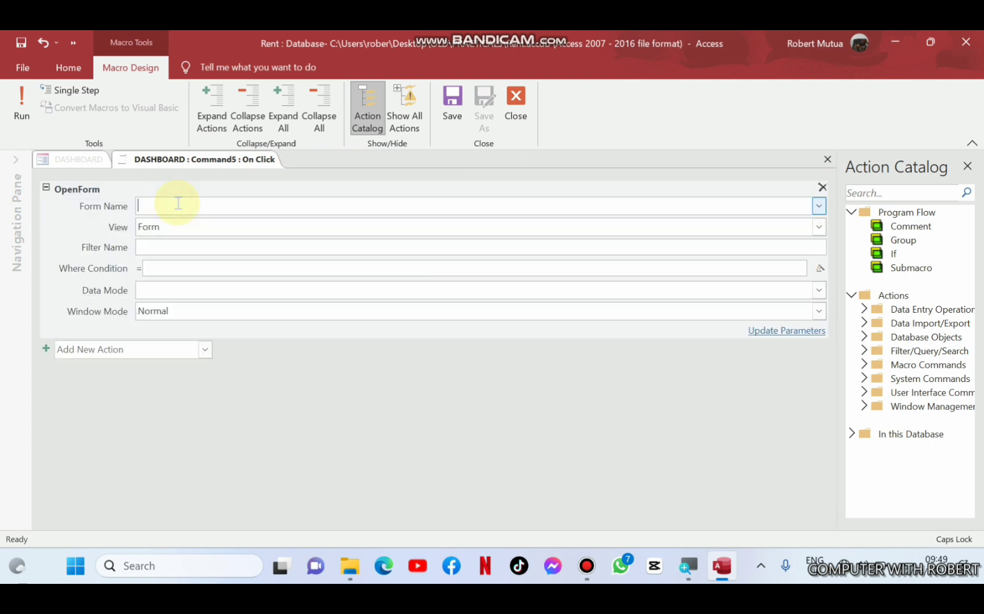
click(818, 207)
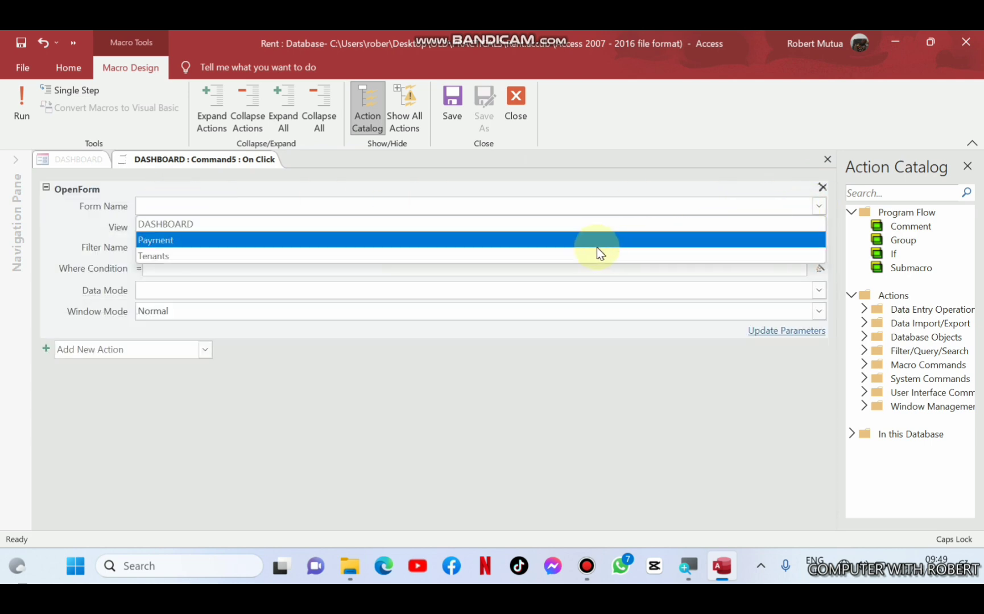
click(572, 242)
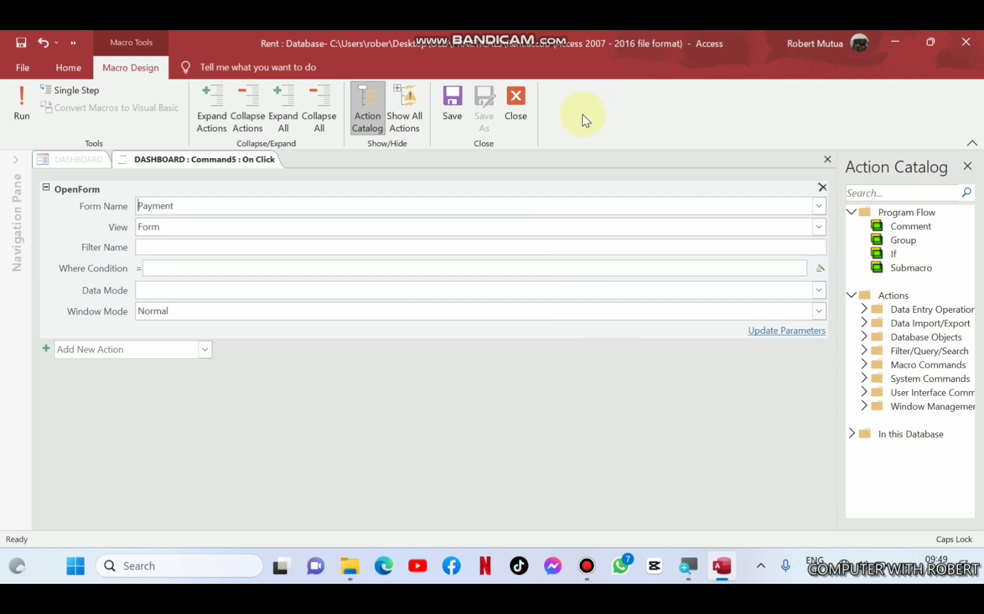
click(524, 116)
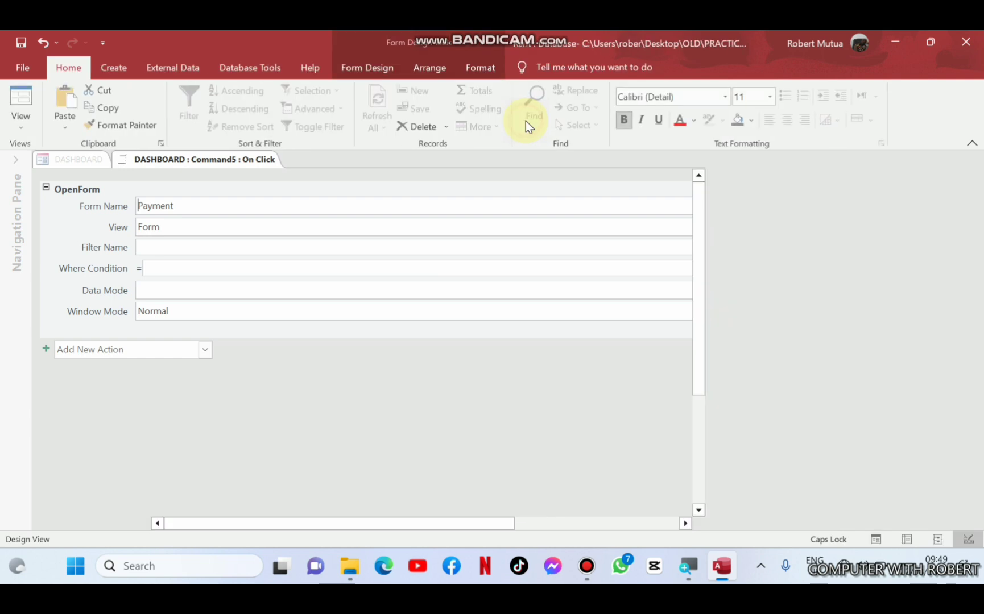
key(ctrl+v)
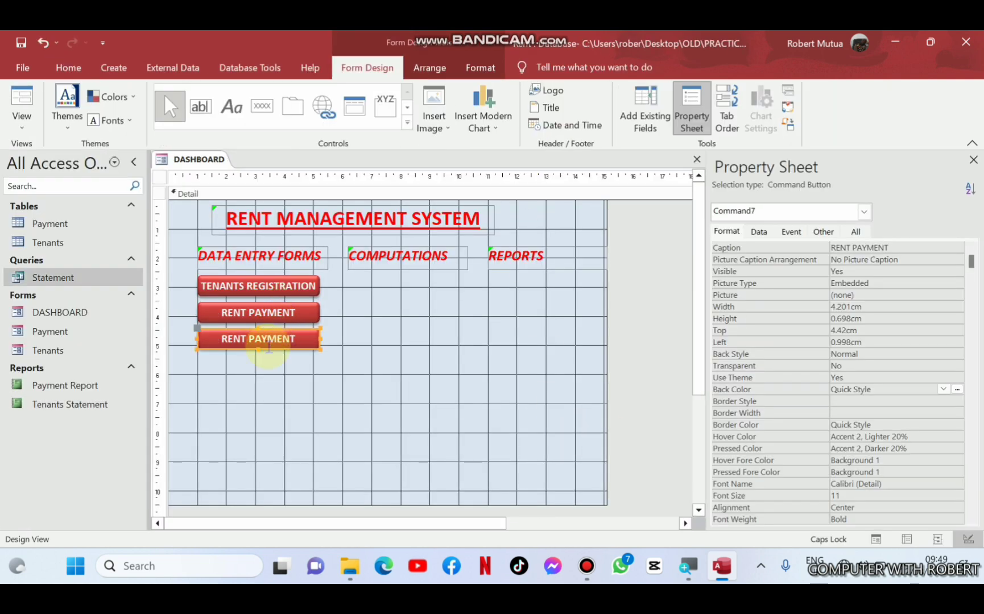
- Drag the pasted button under COMPUTATIONS and replace its caption with RENT STATEMENT
drag(267, 342, 415, 293)
click(445, 282)
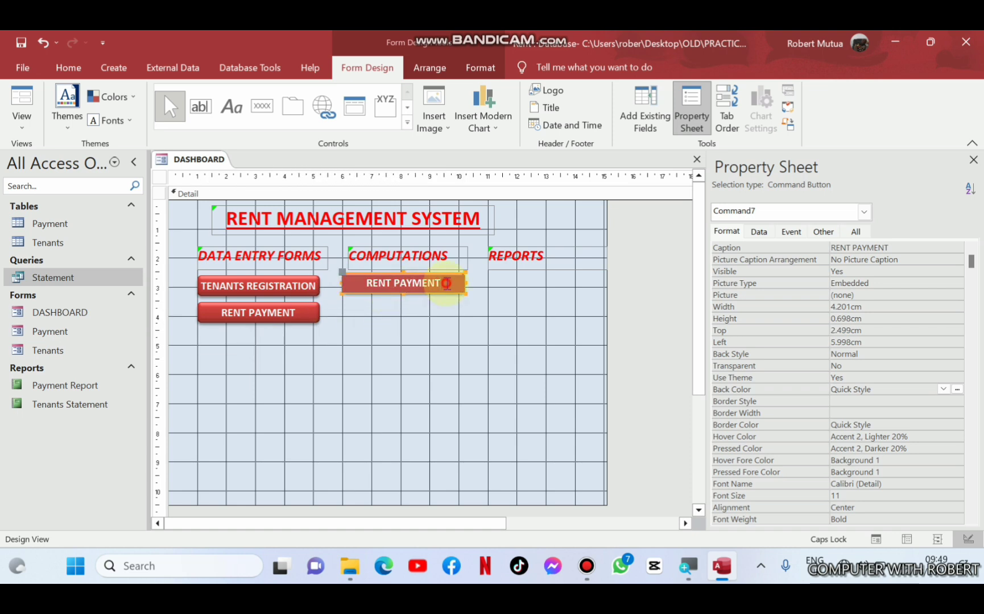
click(345, 290)
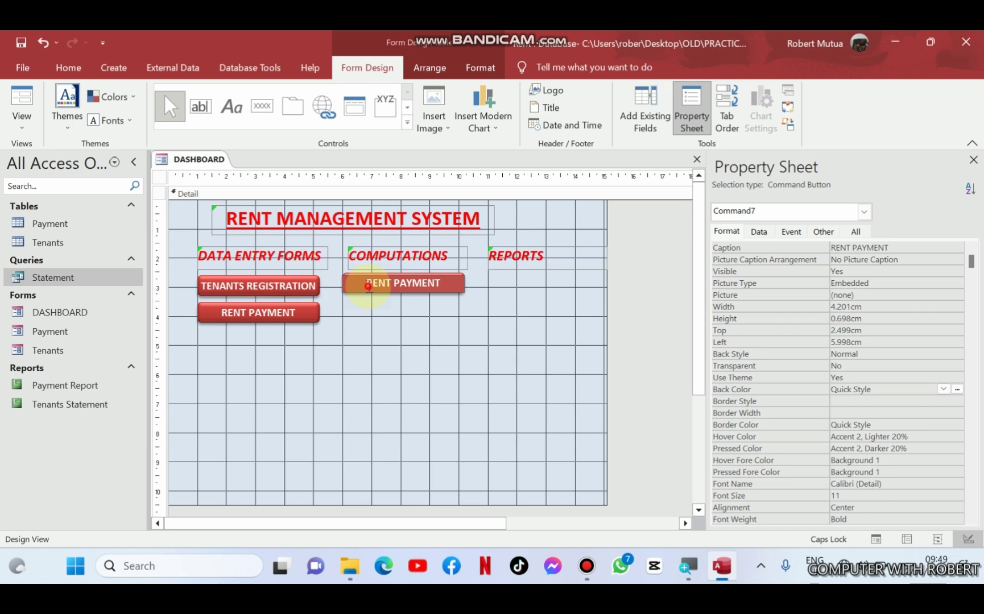
double_click(369, 284)
key(BackSpace)
key(Delete)
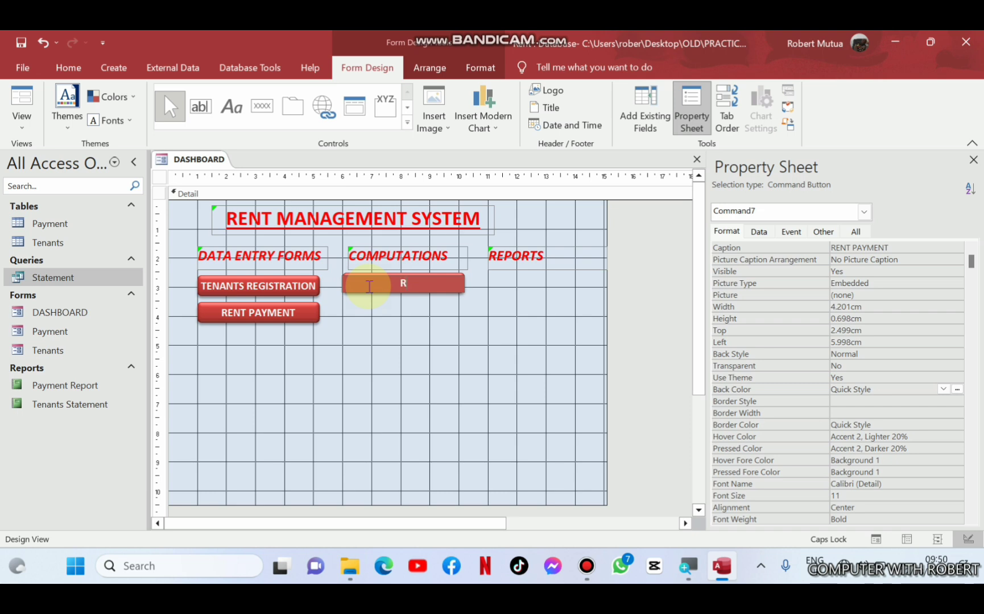
text(RENT STATEMENT)
click(370, 309)
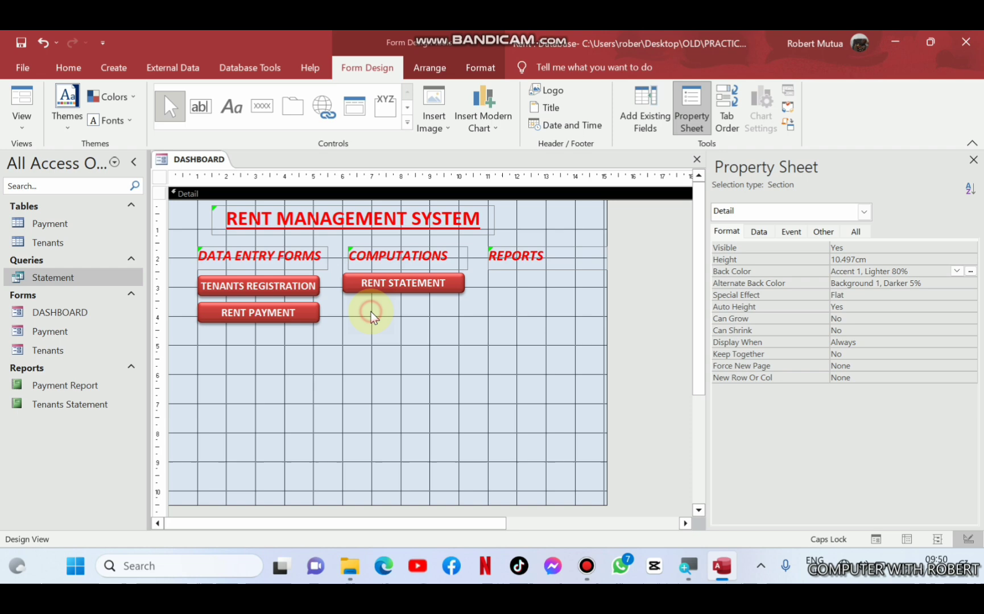
click(369, 281)
- Replace RENT STATEMENT's OpenForm action with OpenQuery for the Statement query and save the macro
right_click(370, 281)
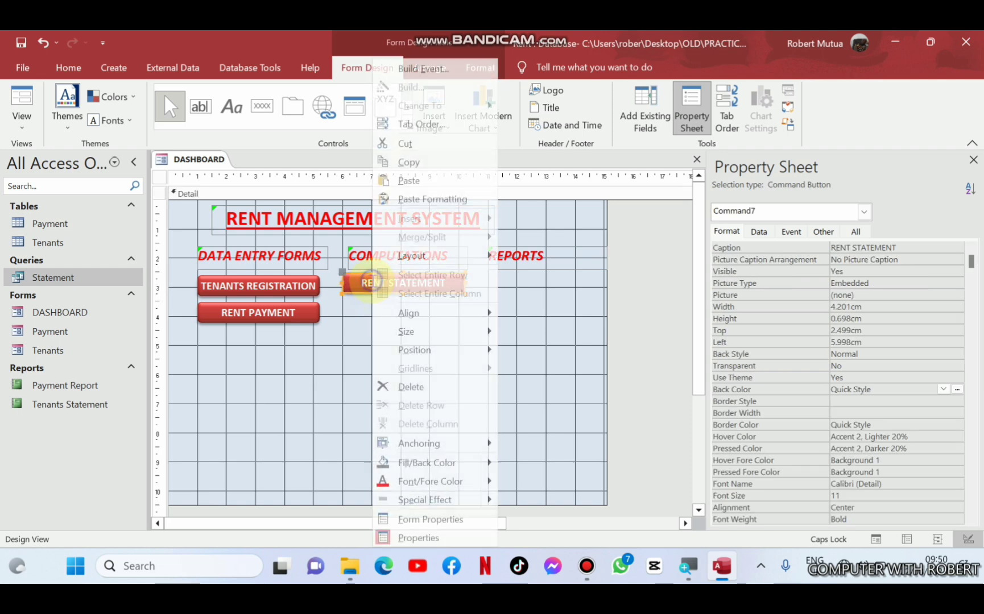
click(421, 68)
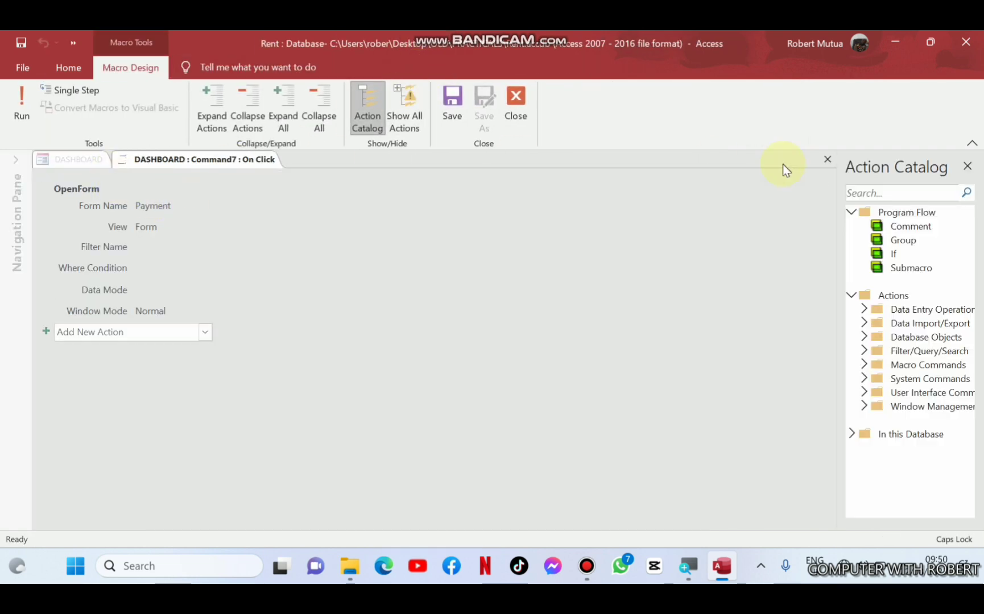
click(823, 188)
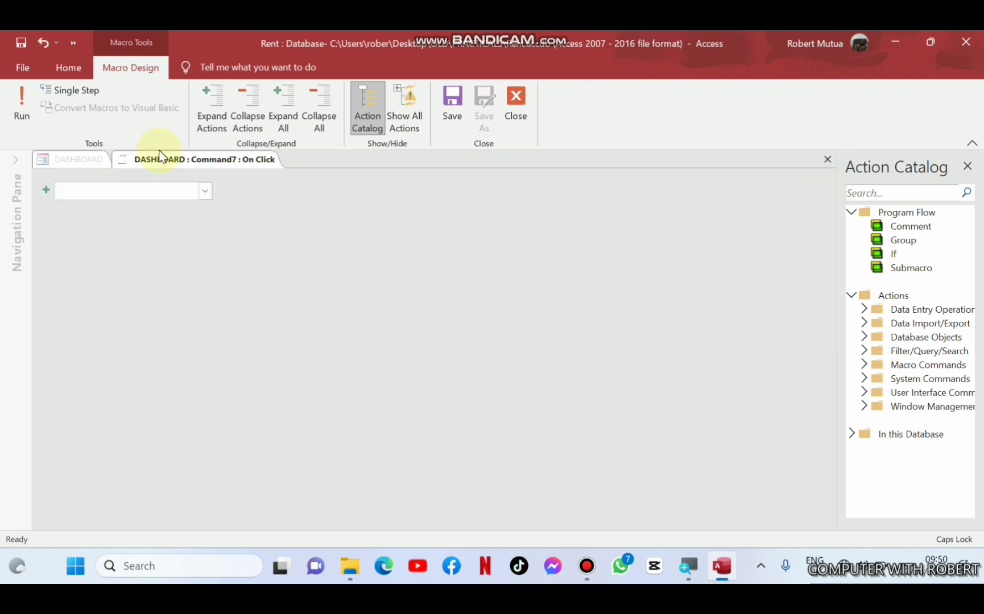
text(OpN)
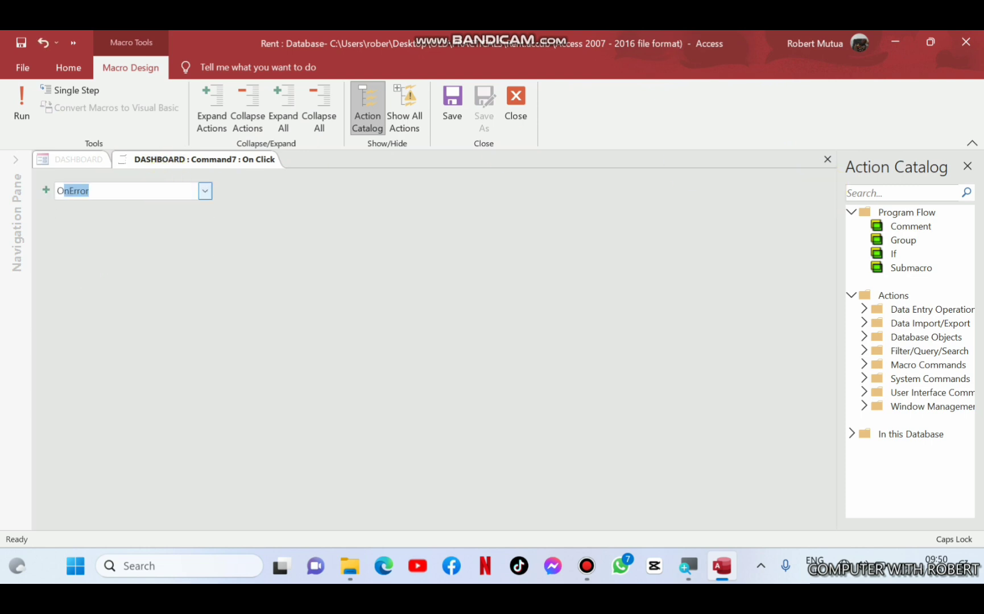
key(BackSpace)
text(enQuery)
key(Return)
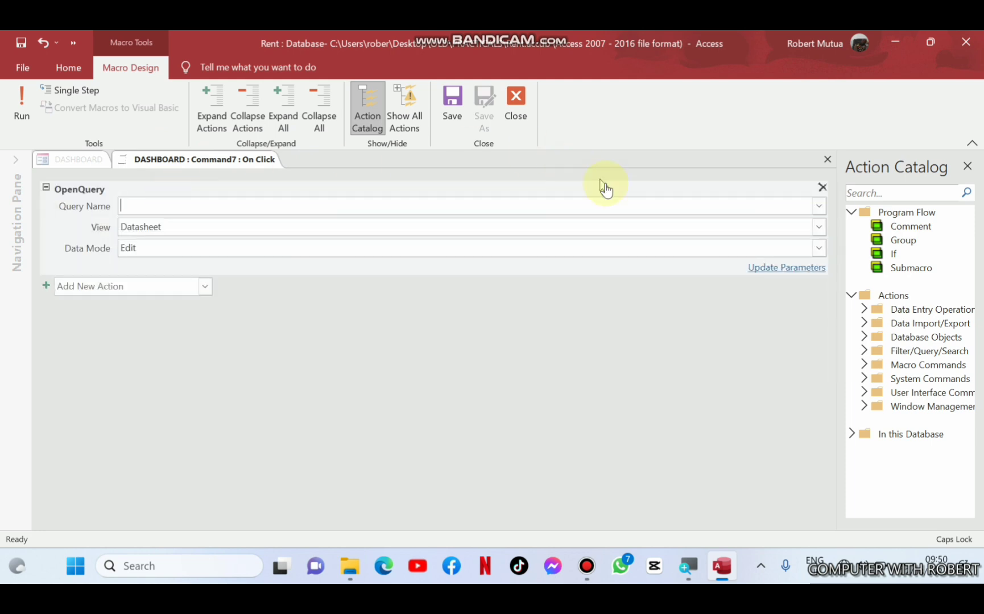
text(A)
key(BackSpace)
text(Statement)
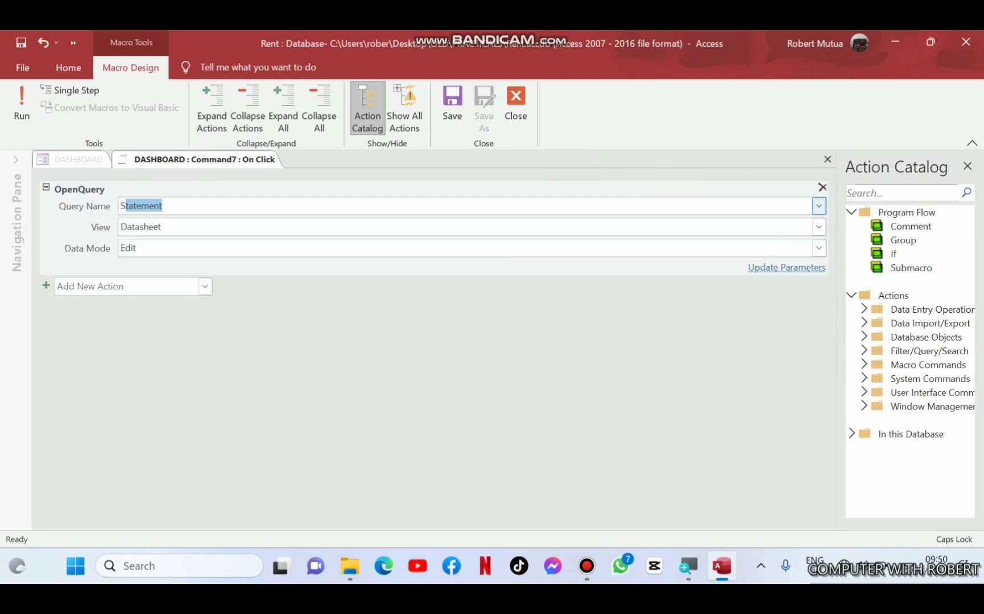
click(460, 107)
click(518, 102)
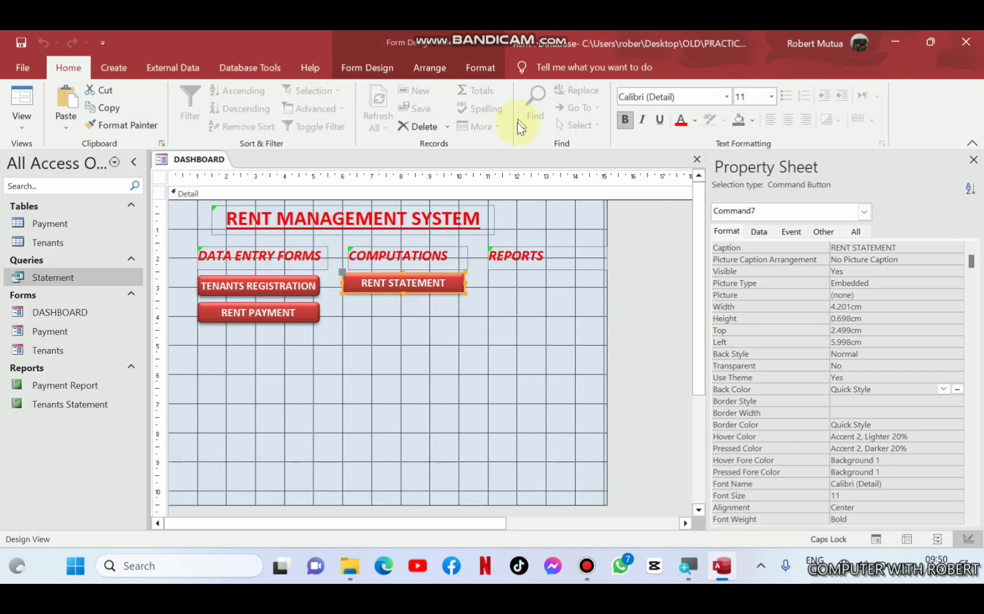
- Test RENT STATEMENT in Form View, then close the Statement query results
click(876, 539)
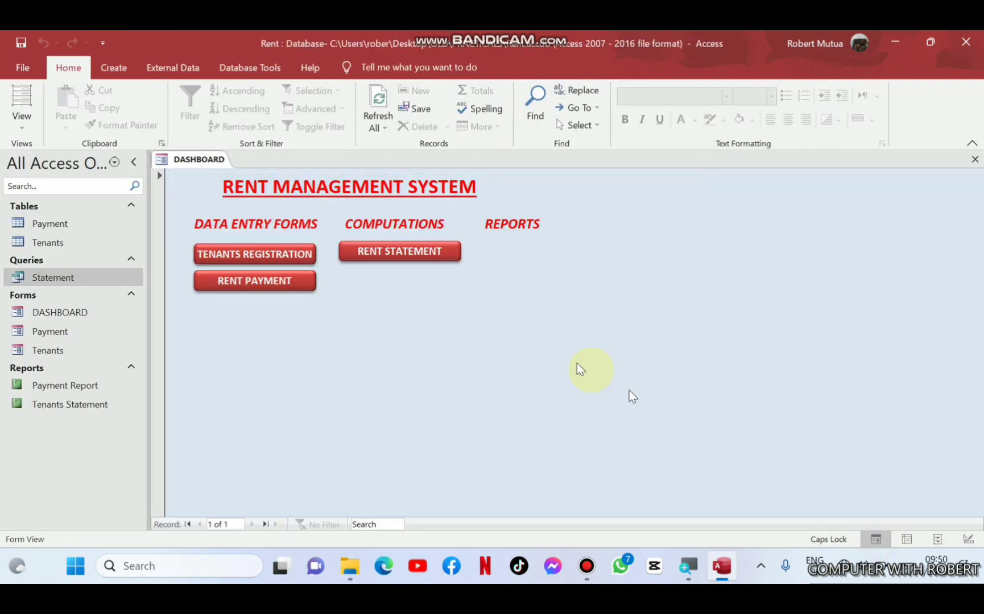
click(394, 253)
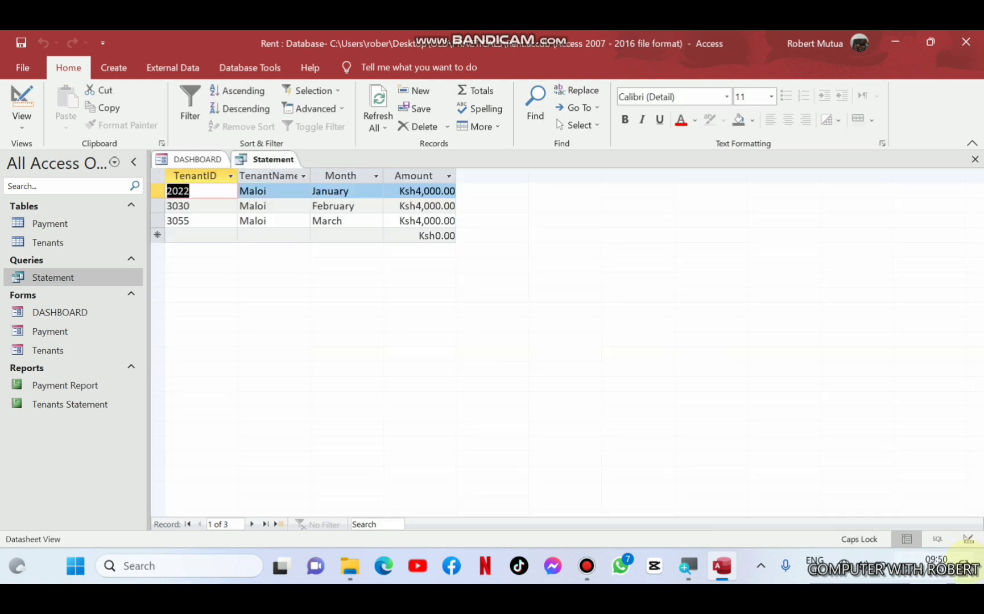
click(968, 540)
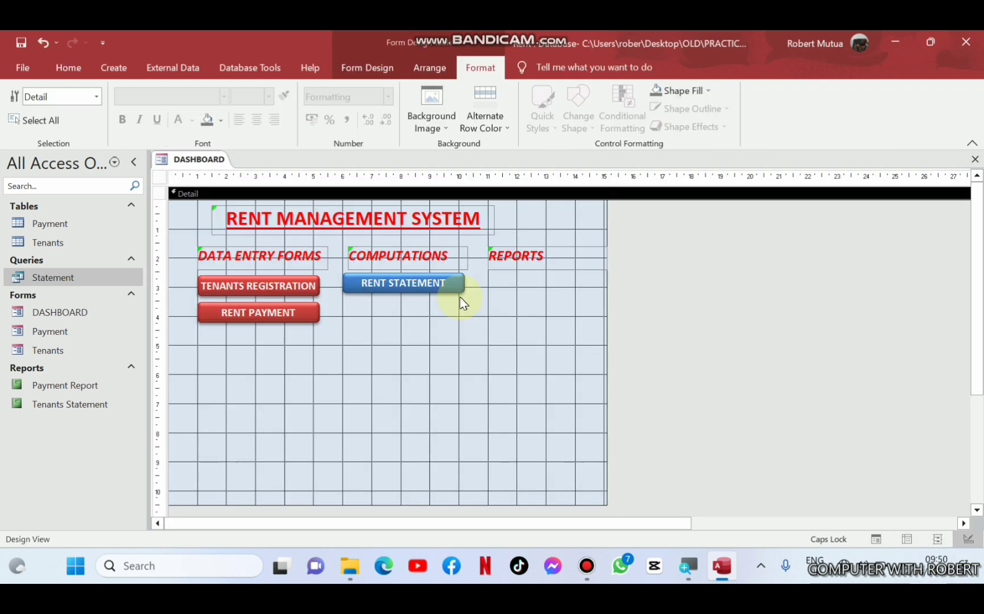
- Duplicate RENT STATEMENT, drag the copy under REPORTS and caption it TENANTS STATEMENT
click(378, 293)
key(ctrl+c)
key(ctrl+v)
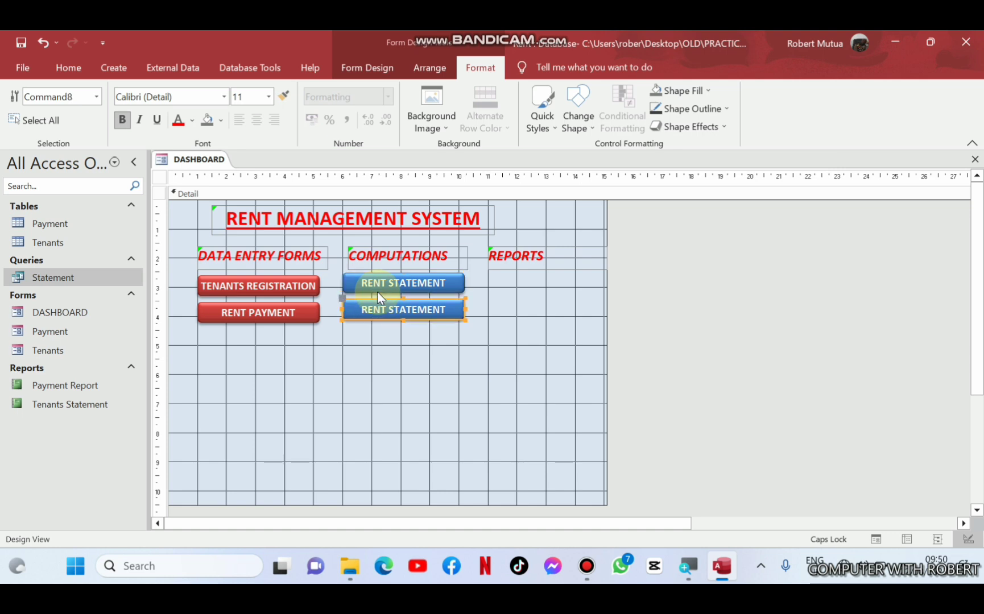
drag(373, 302, 519, 276)
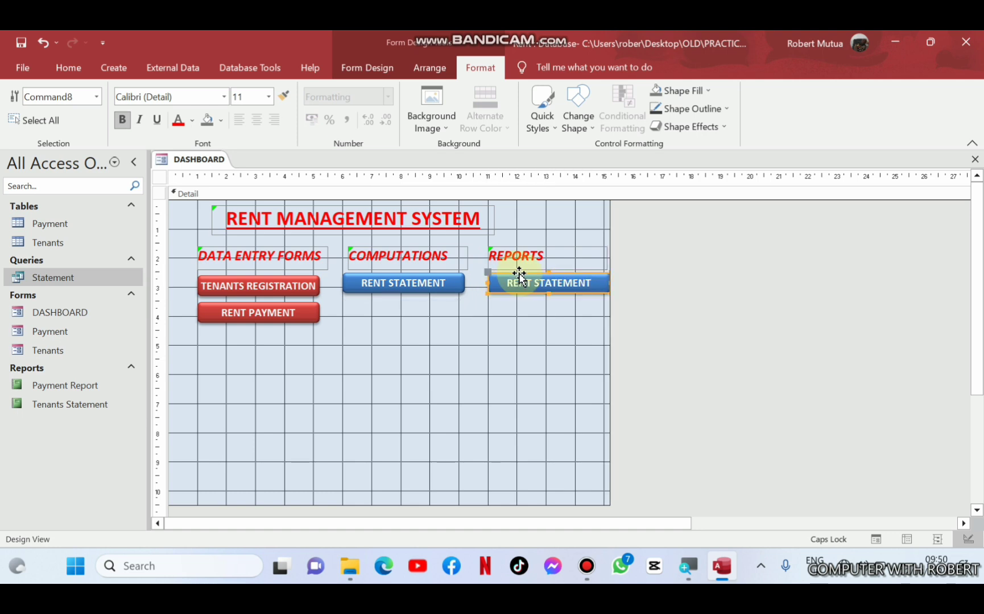
drag(592, 283, 508, 289)
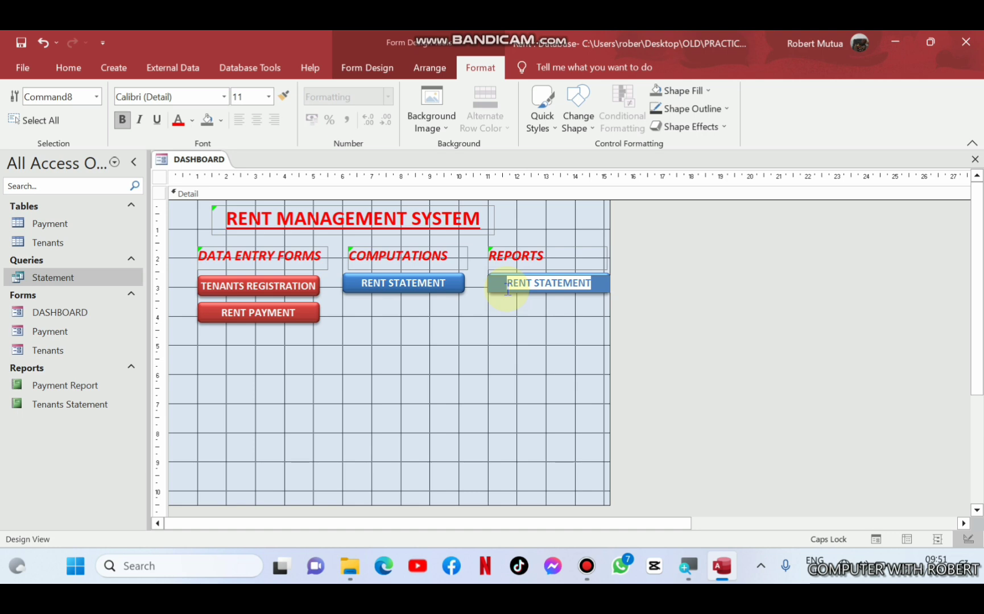
text(t)
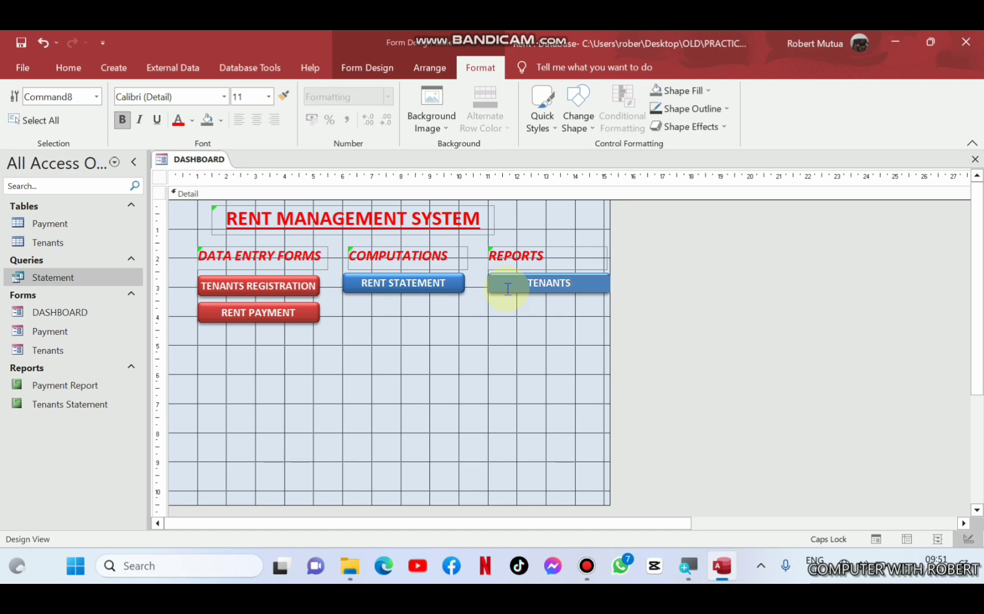
text(ENANTS STATEMENT)
click(512, 310)
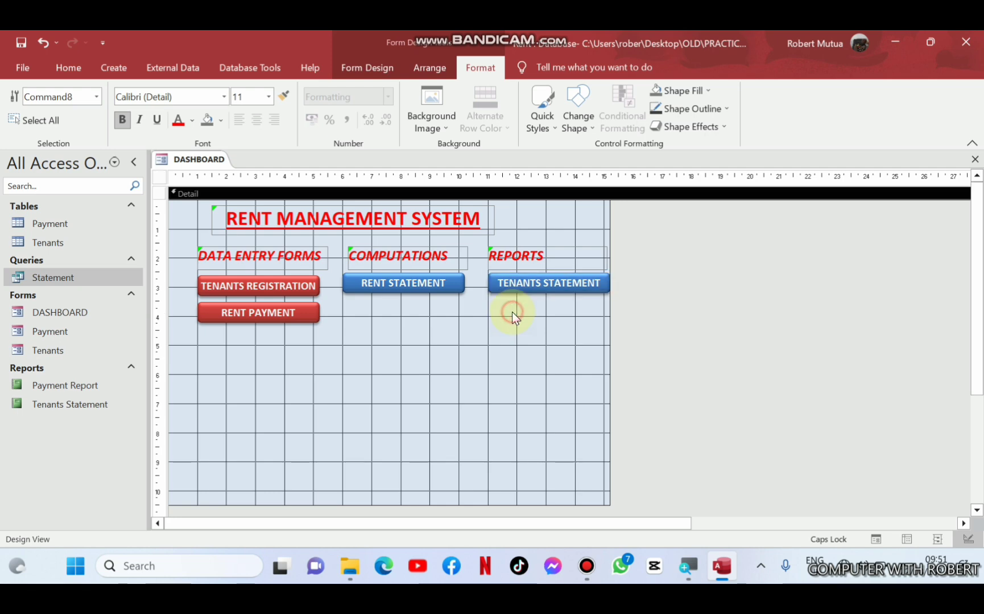
- Swap TENANTS STATEMENT's OpenQuery action for OpenReport on the Tenants Statement report and save
right_click(521, 285)
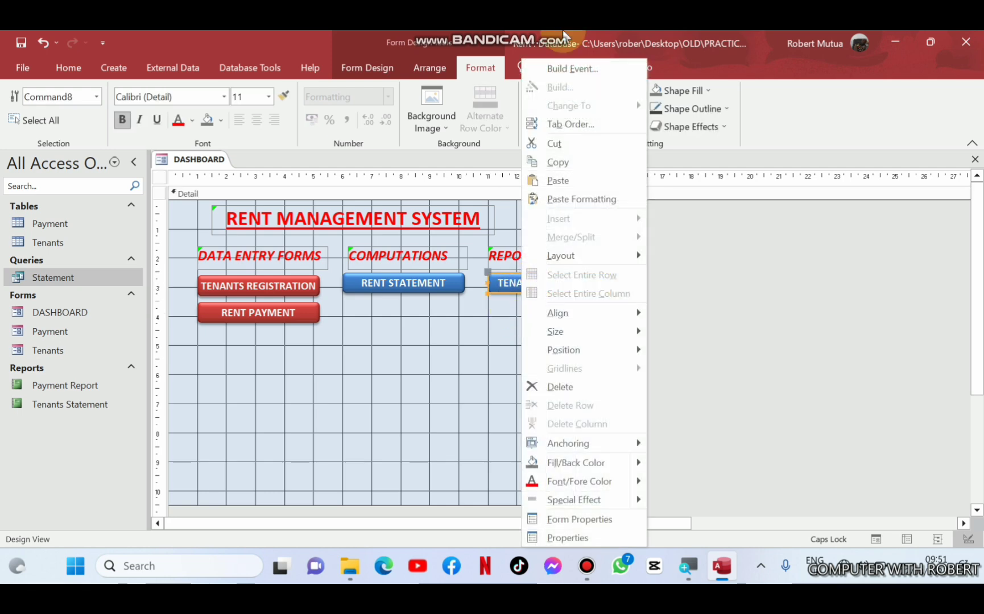
click(559, 67)
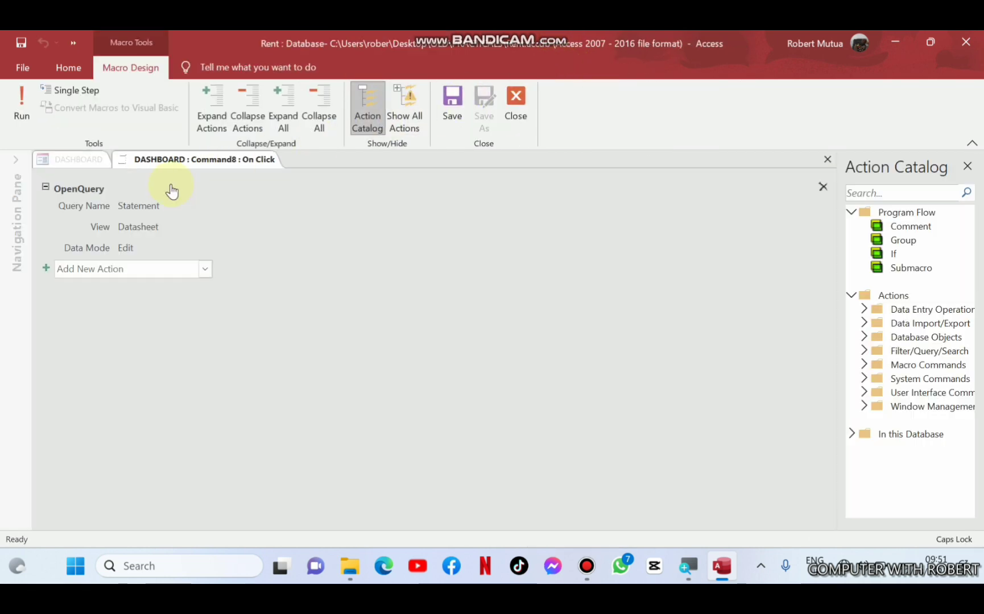
click(822, 187)
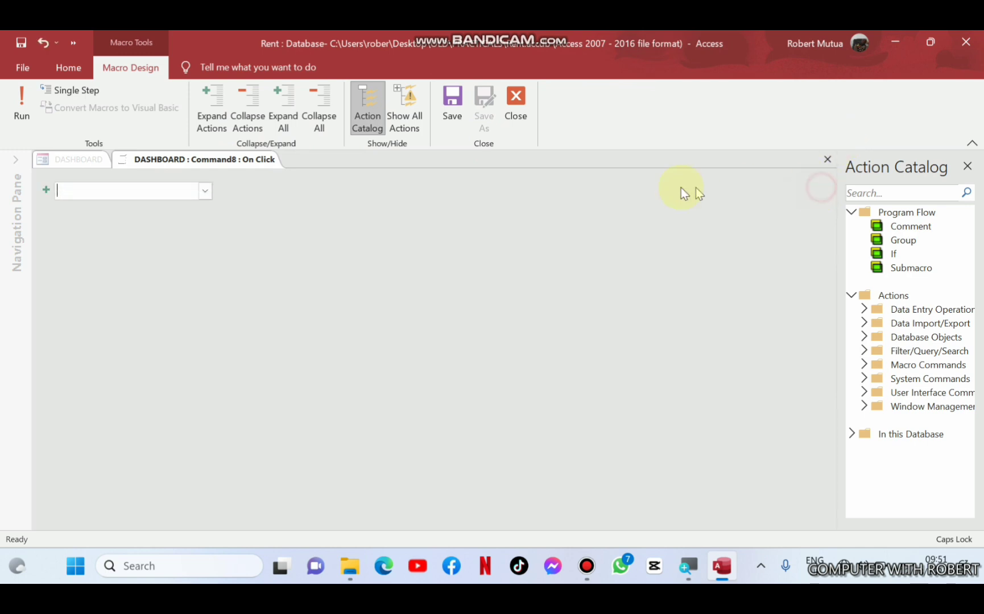
text(Op)
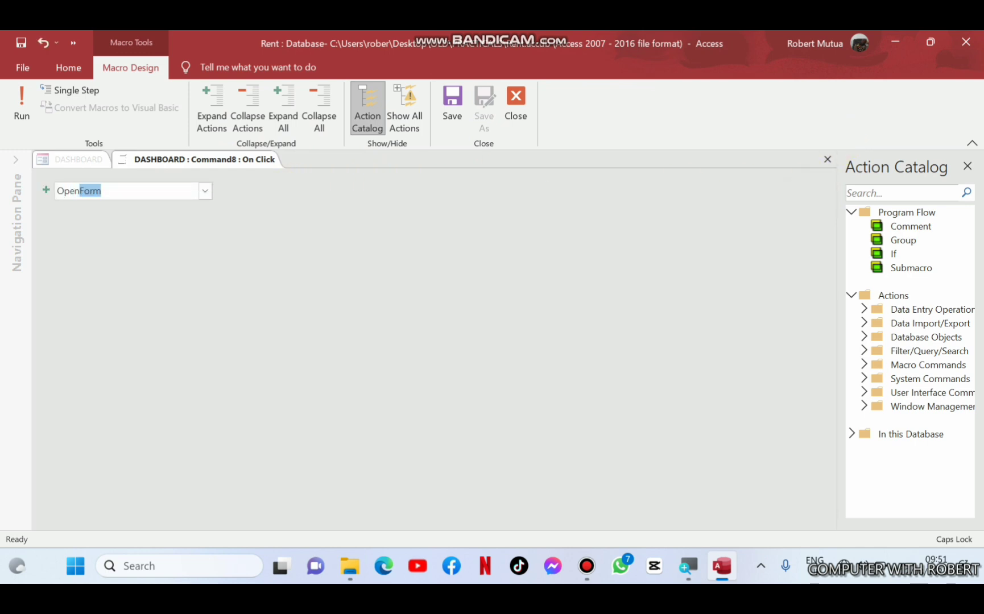
text(enReport)
key(Return)
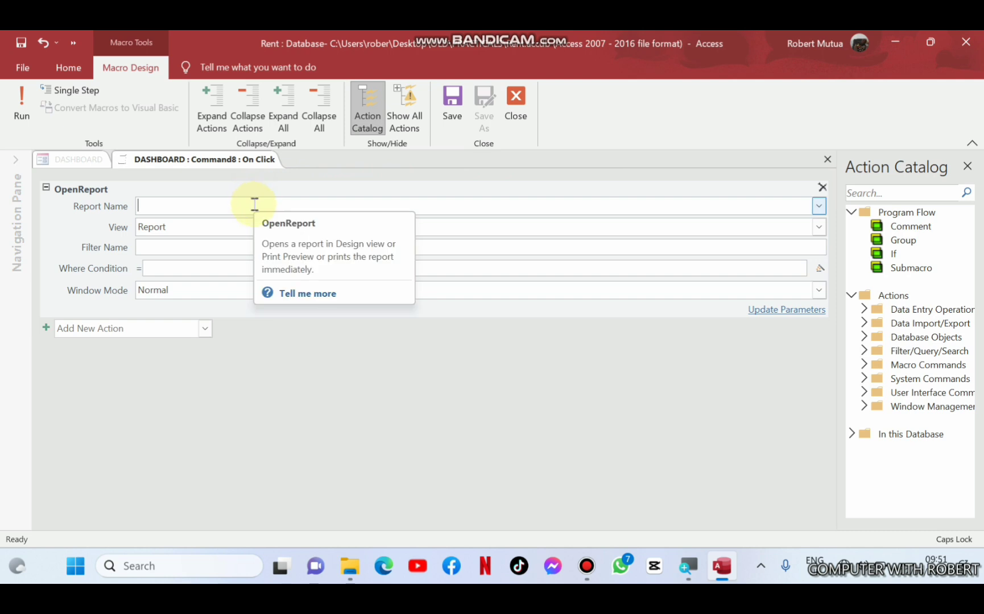
text(Tenants Statement)
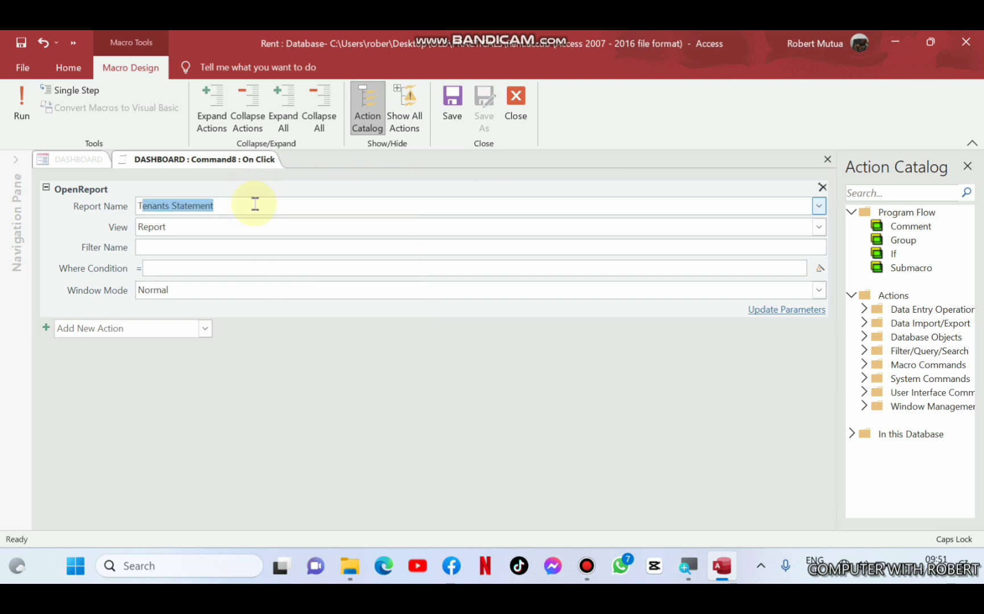
click(453, 106)
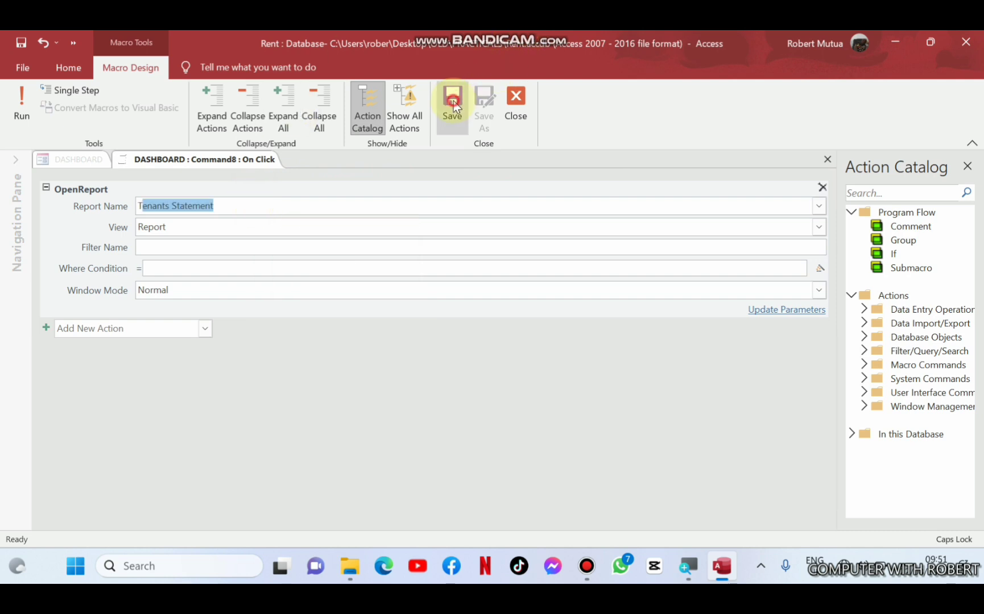
click(522, 99)
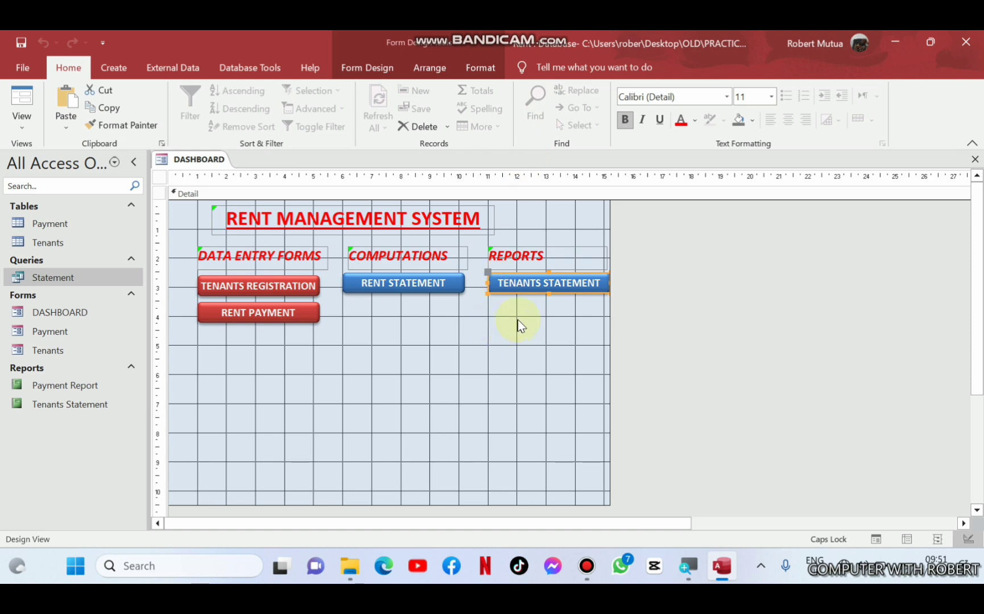
- Paste another copy of the report button and caption it PAYMENT REPORT
key(ctrl+v)
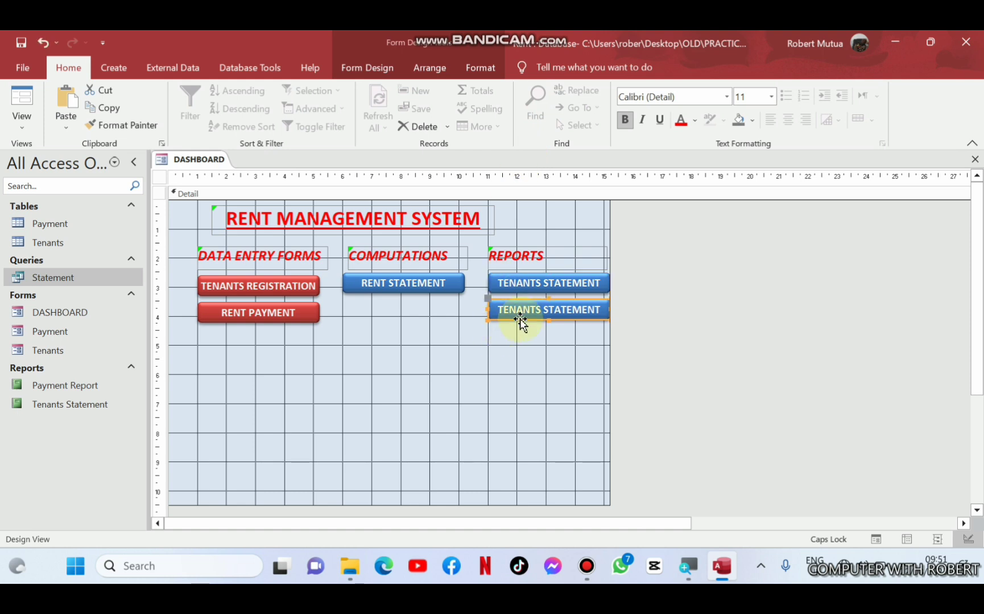
click(592, 309)
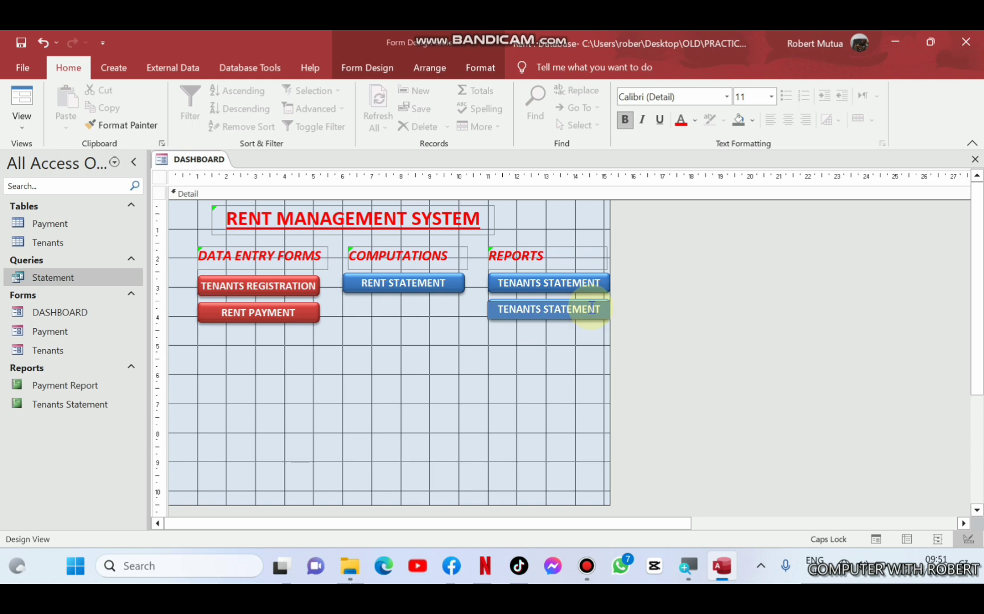
drag(601, 310, 469, 310)
text(PA)
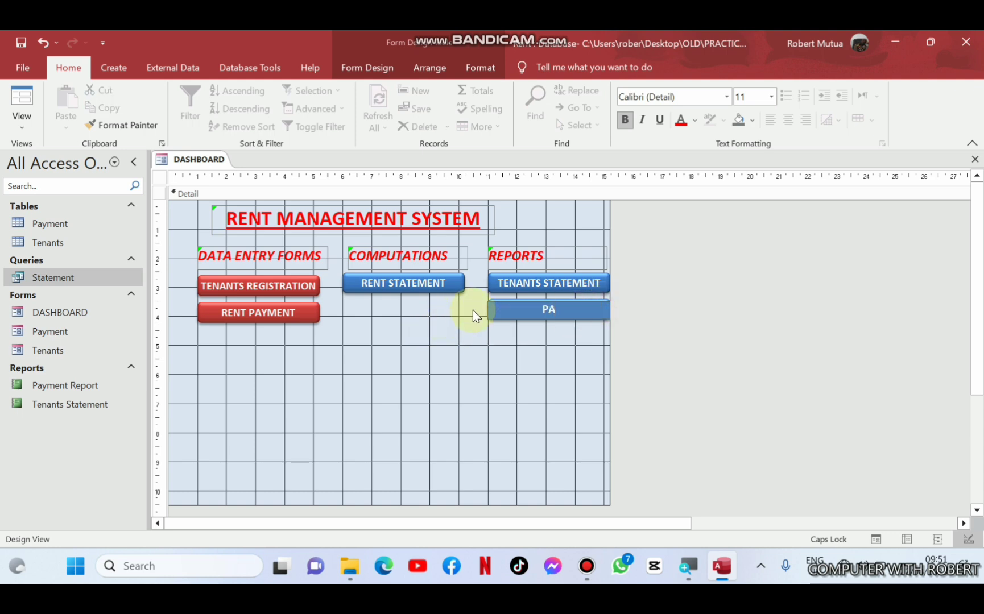
text(YMENT REPORT)
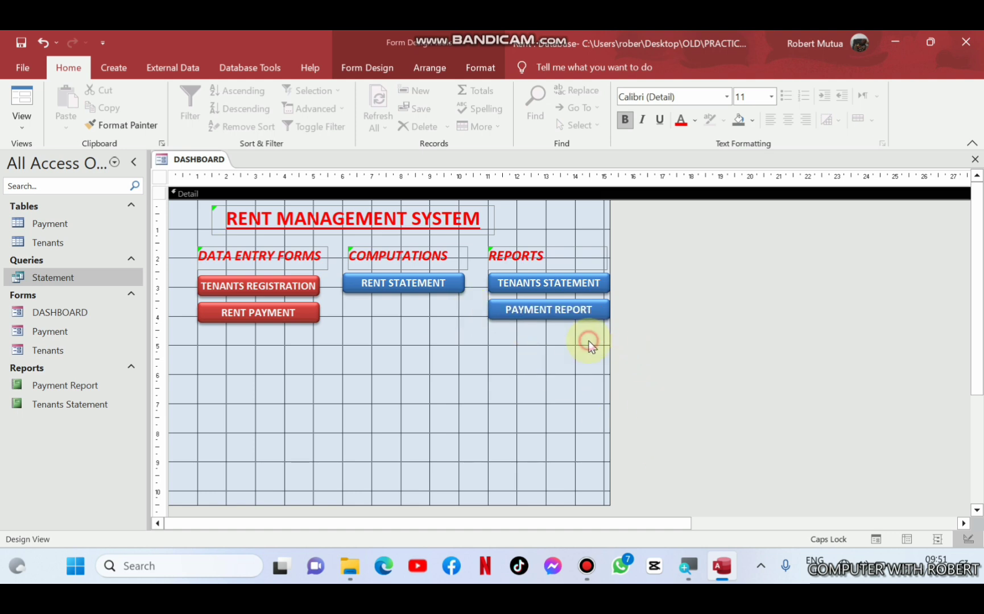
- Replace PAYMENT REPORT's click action with OpenReport for the Payment Report
right_click(555, 307)
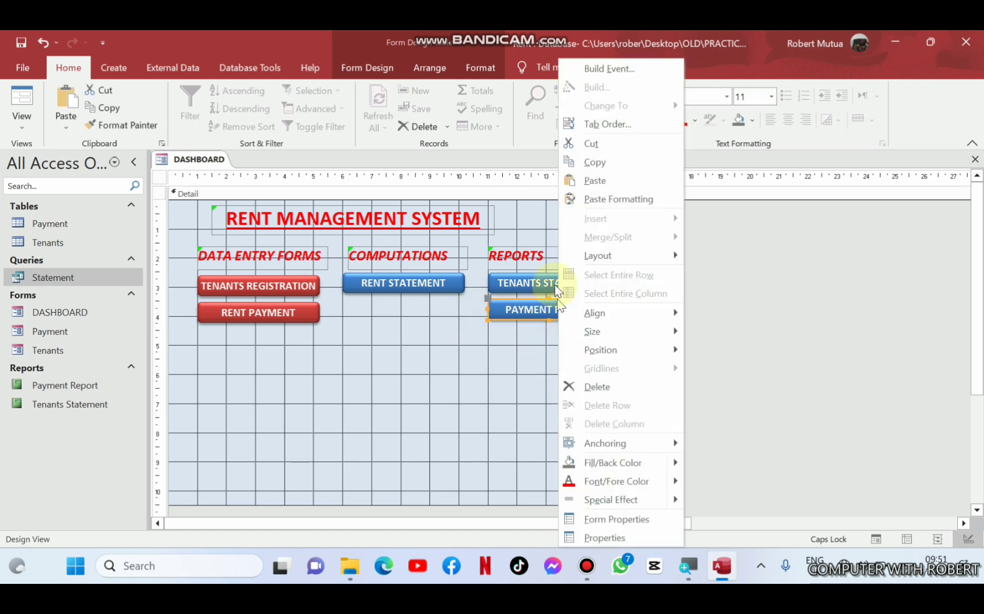
click(611, 68)
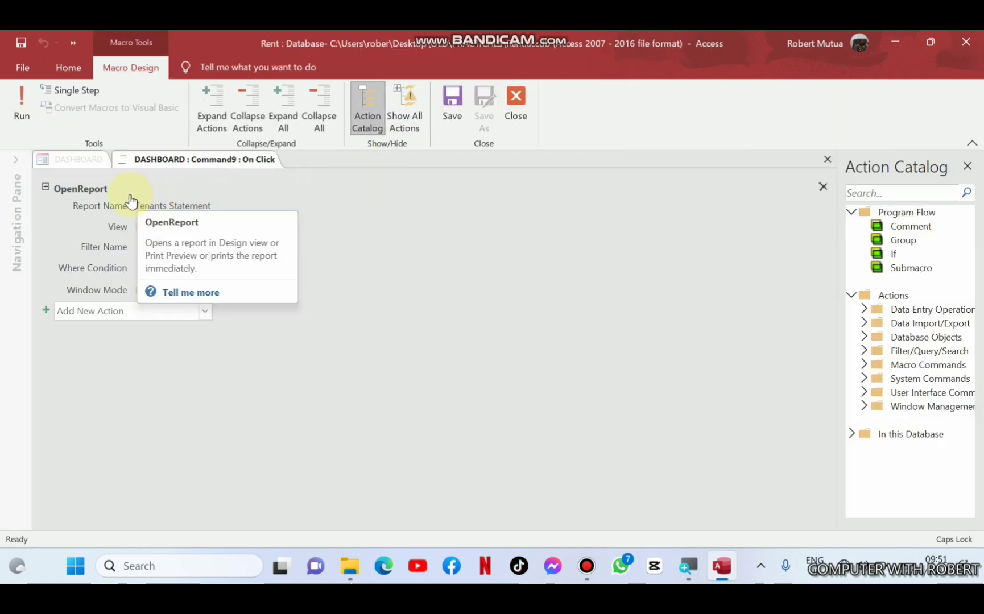
click(823, 188)
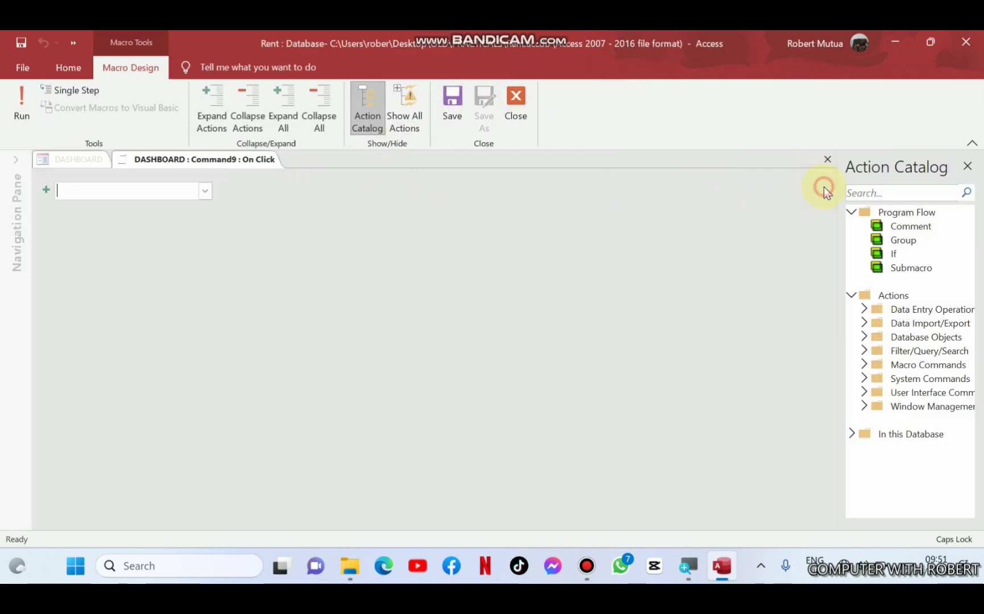
text(Op)
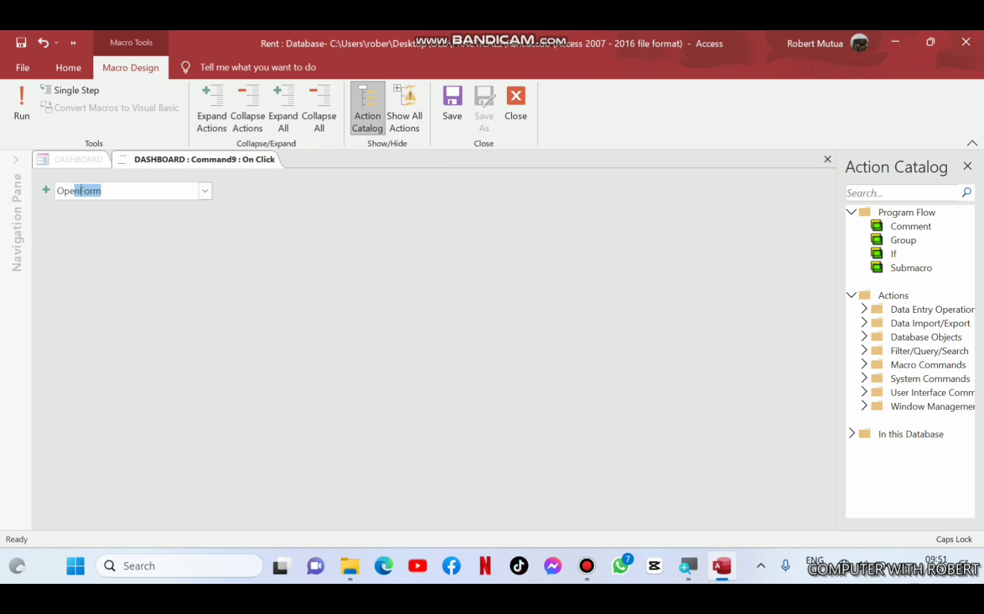
text(enReport)
key(Return)
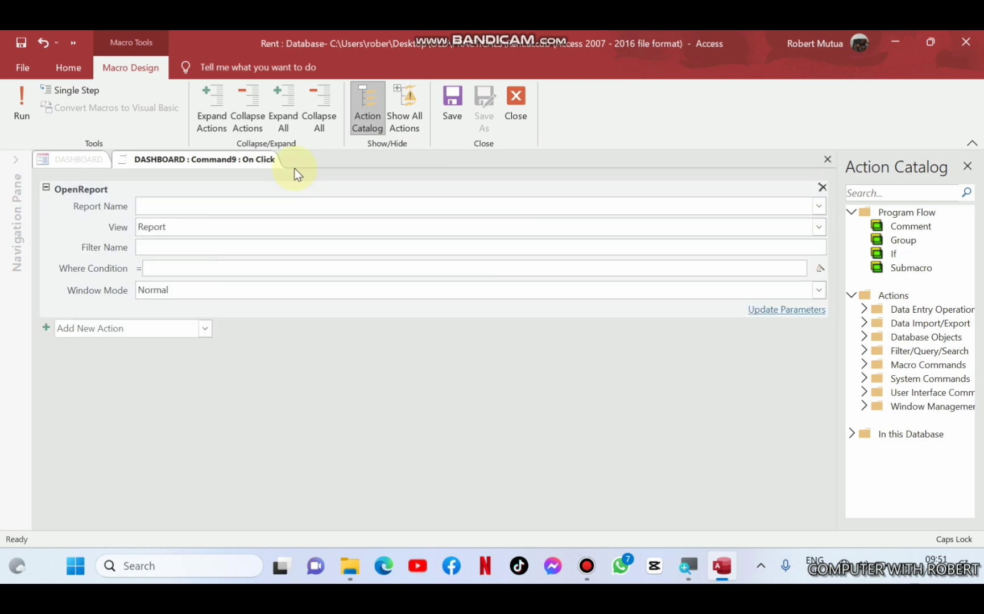
text(Payment Report)
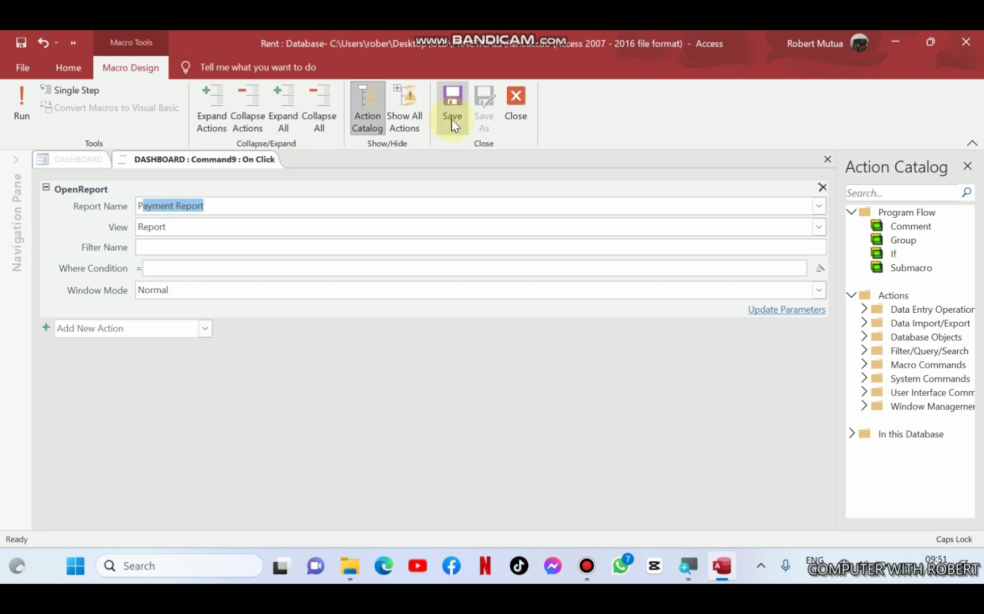
- Save the macro, then apply the black Quick Style to TENANTS STATEMENT and PAYMENT REPORT
click(528, 102)
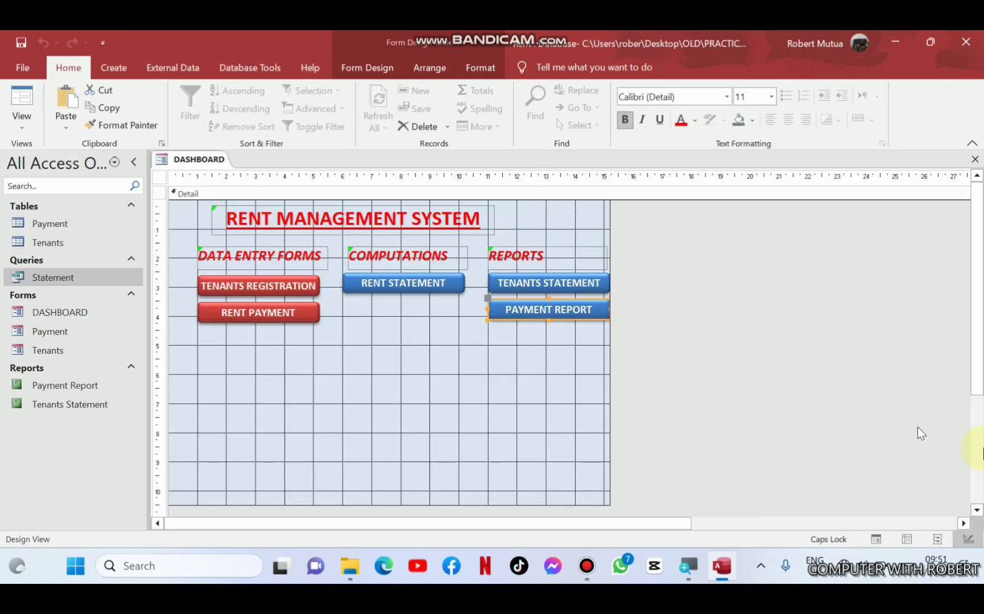
shift+click(595, 283)
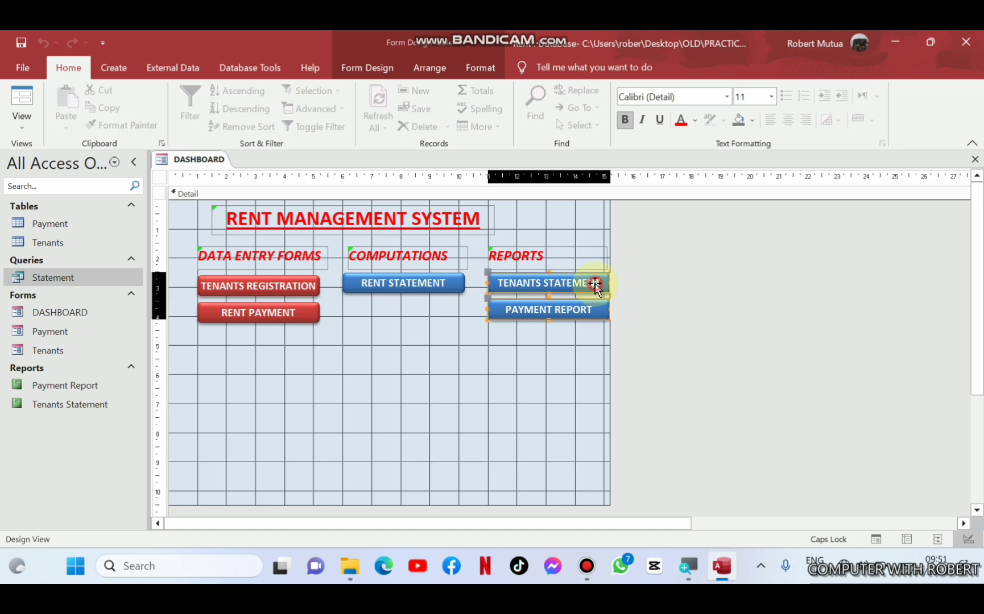
click(437, 67)
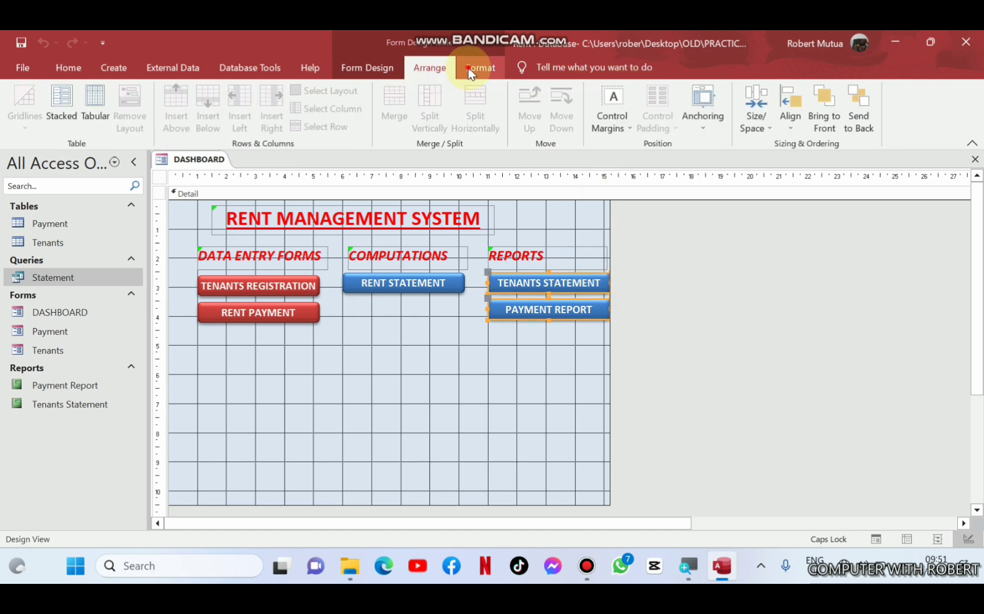
click(468, 68)
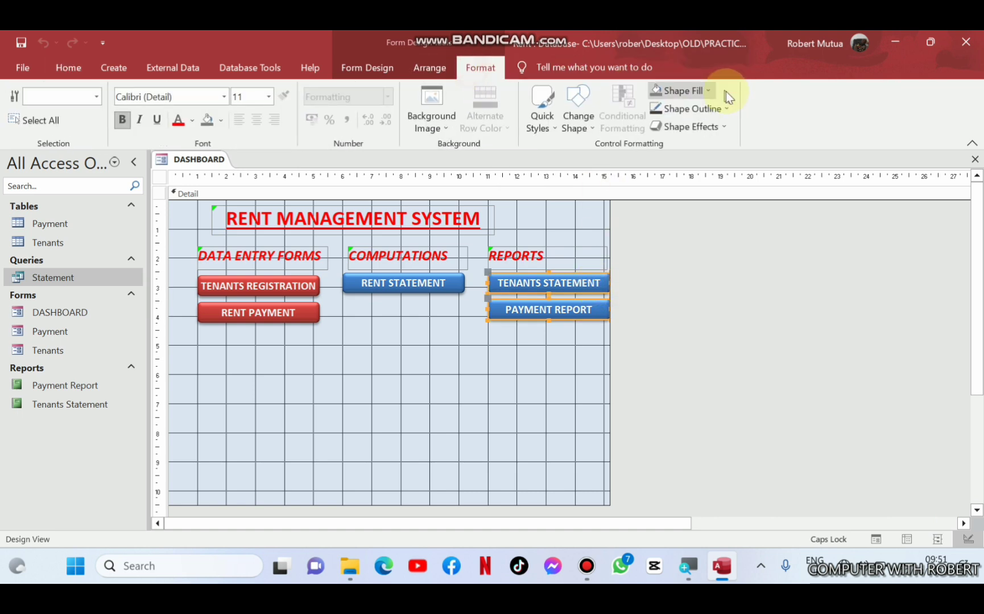
click(548, 108)
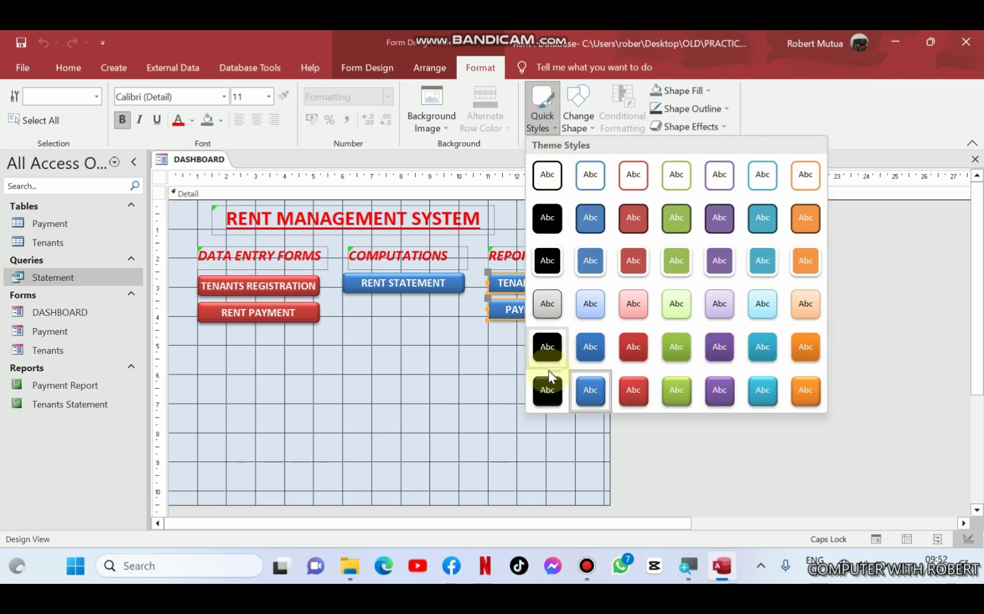
click(547, 390)
click(548, 391)
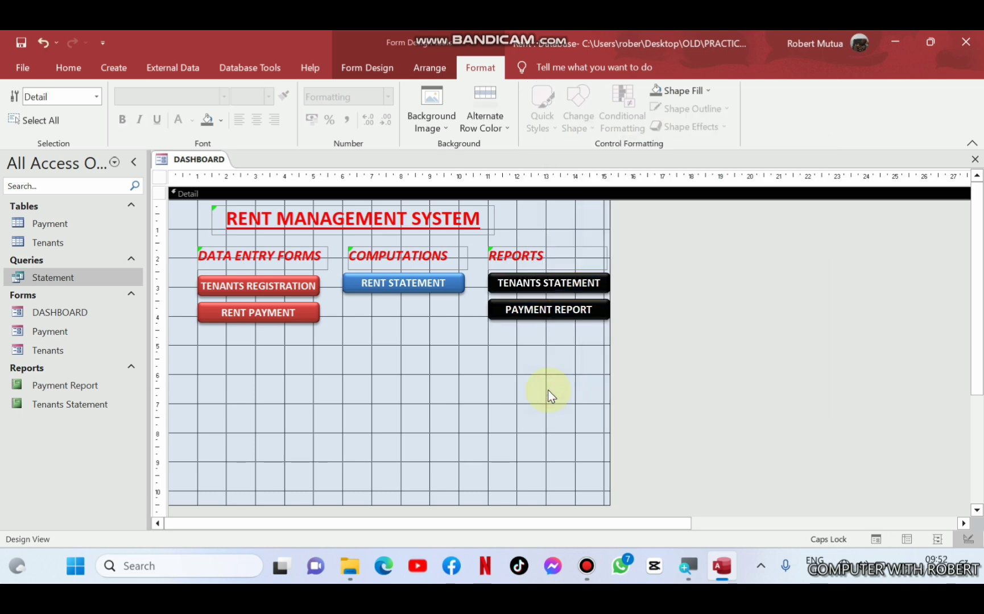
click(875, 539)
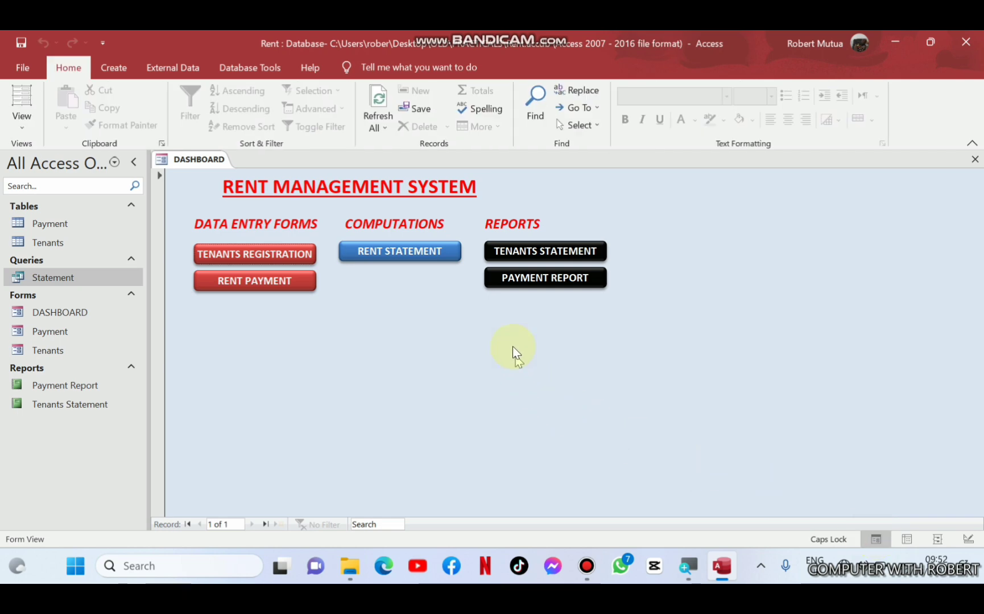
click(517, 253)
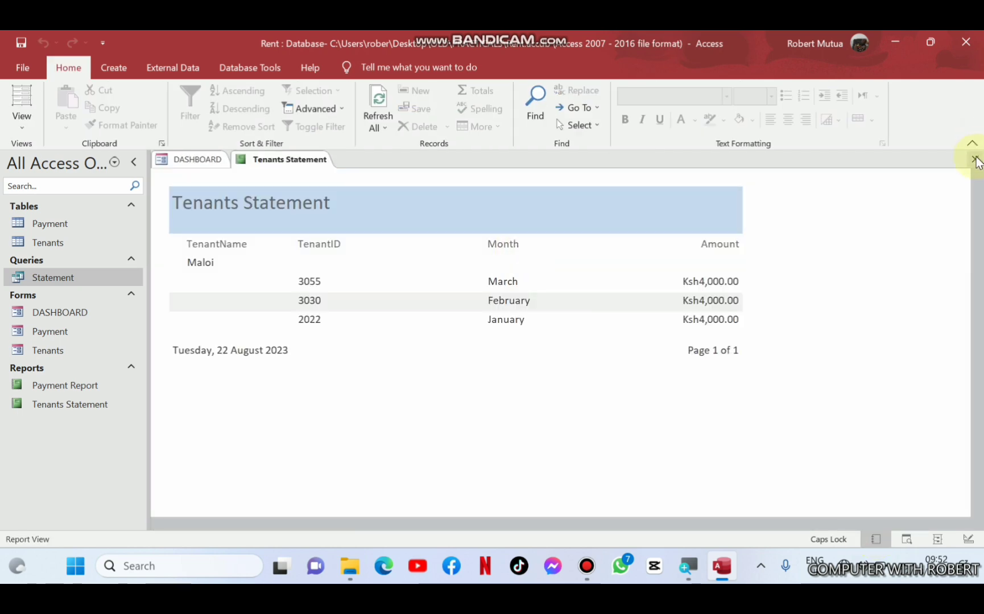
click(974, 159)
click(571, 282)
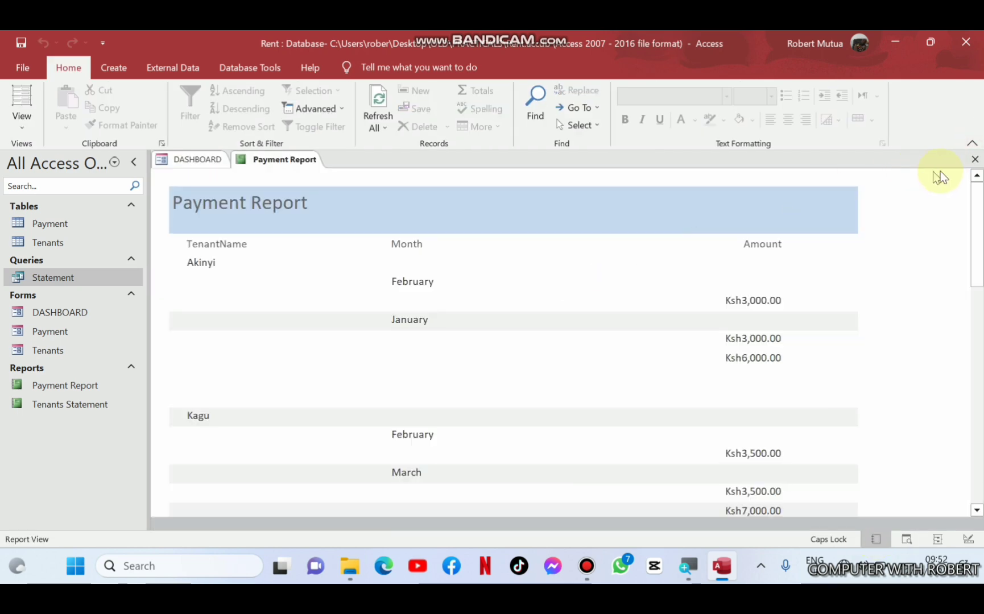
click(975, 159)
click(968, 539)
click(262, 106)
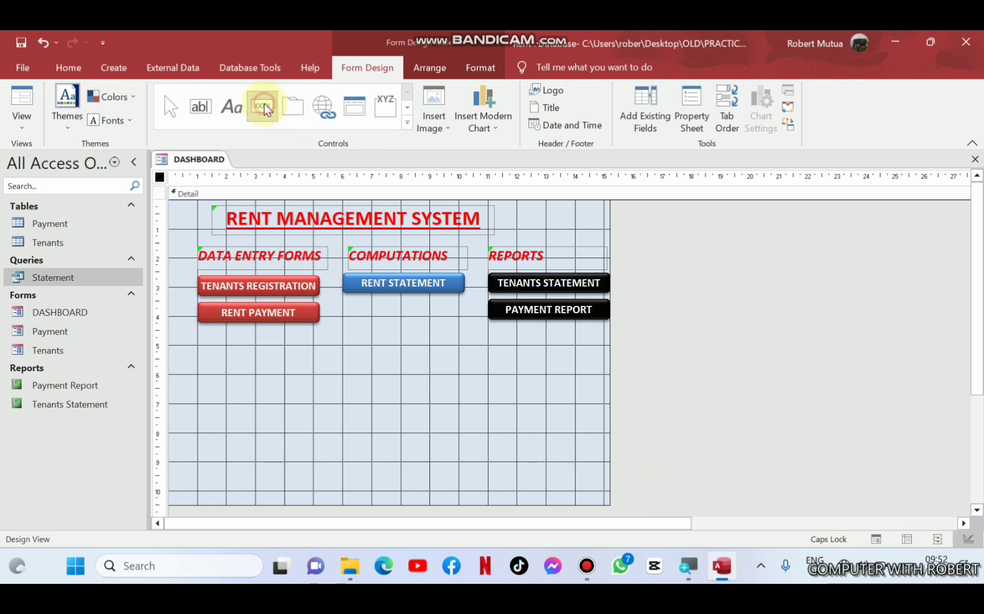
- Draw a wide Quit Application button below RENT PAYMENT with the text caption EXIT
drag(200, 343, 595, 366)
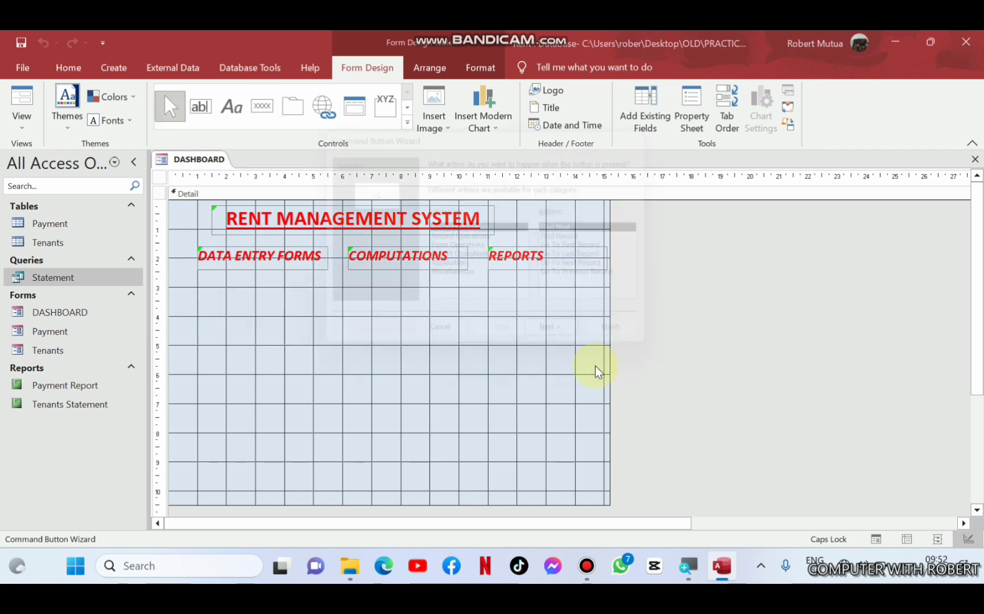
click(468, 260)
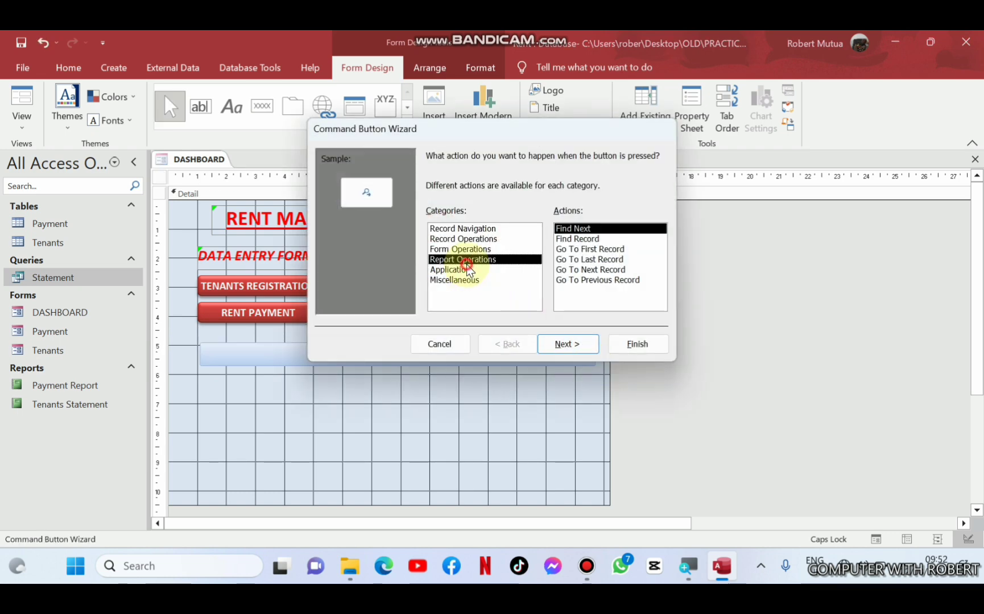
click(498, 272)
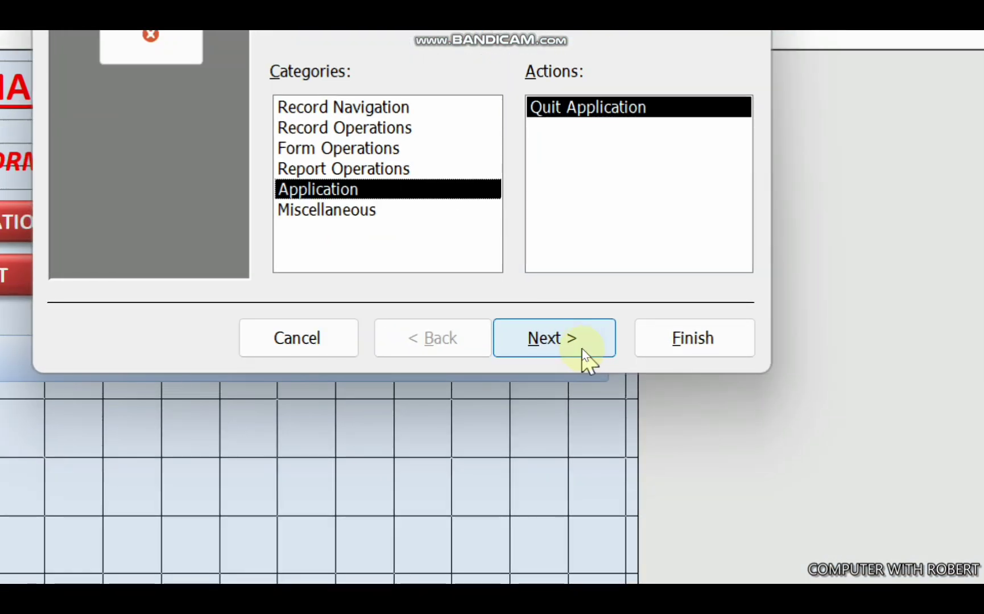
click(583, 351)
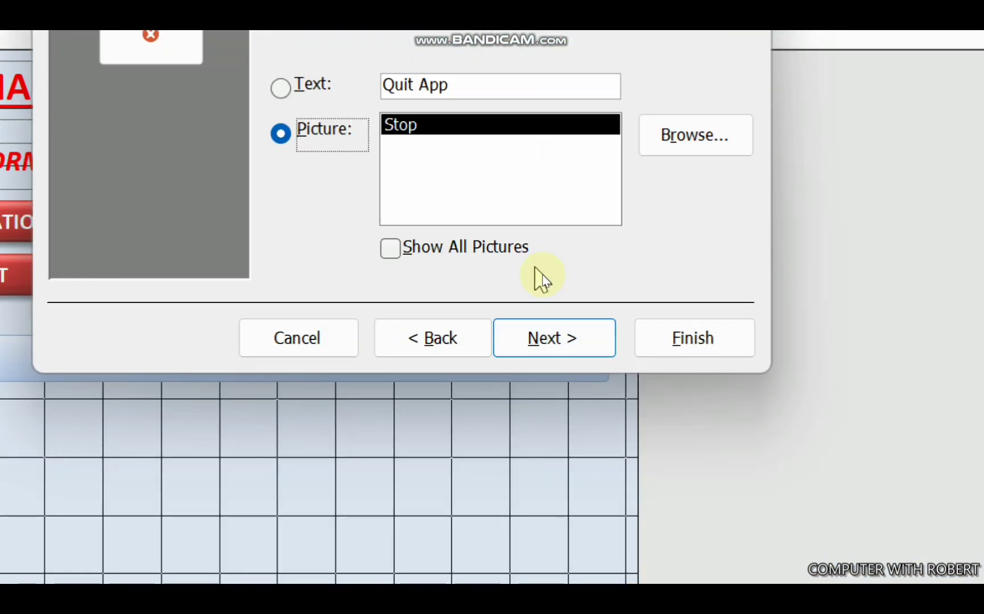
click(281, 88)
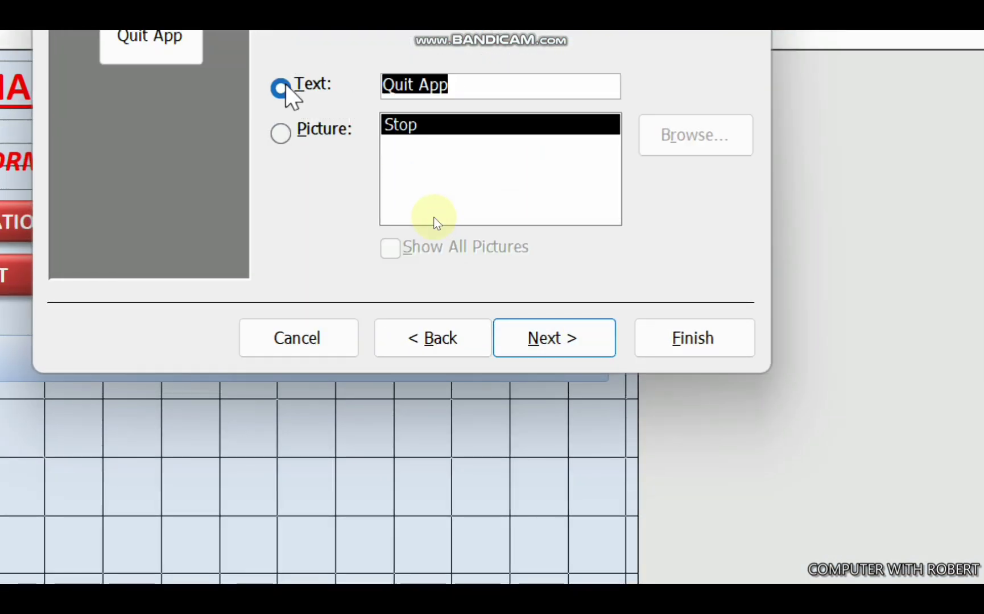
text(EXIT)
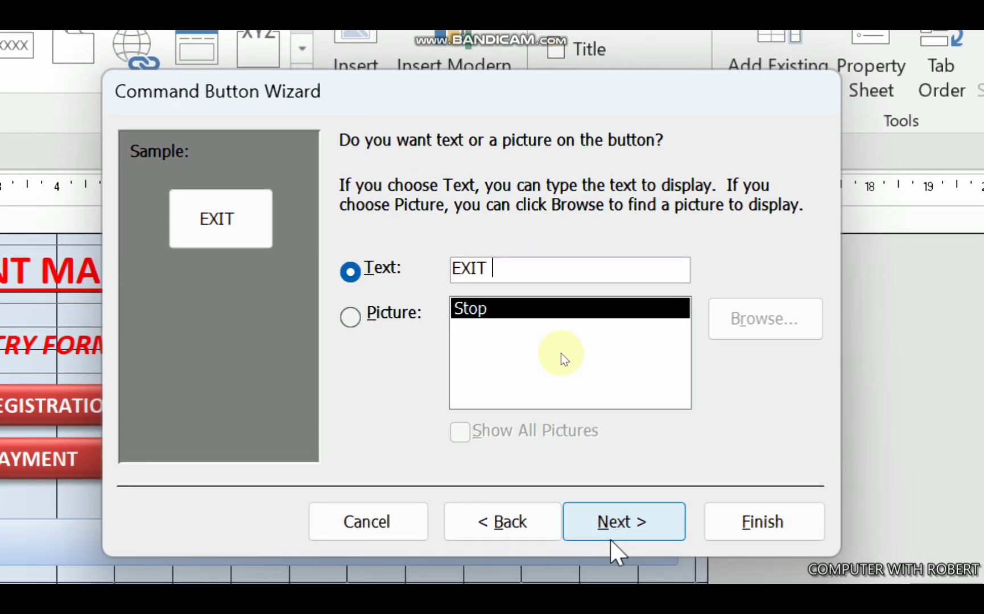
click(614, 562)
click(765, 529)
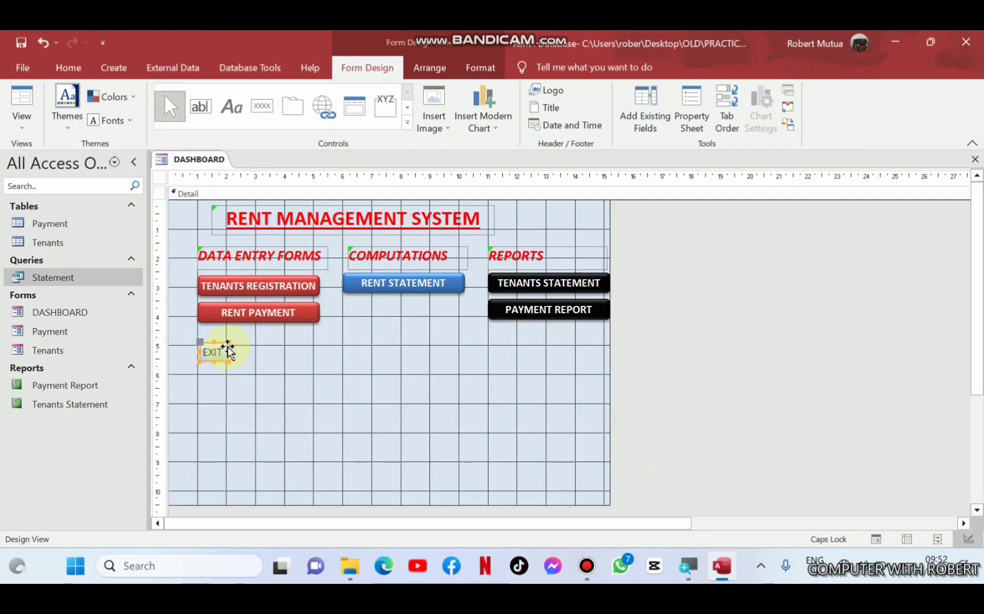
- Widen EXIT across the form, set its font to Algerian and change its shape
click(228, 349)
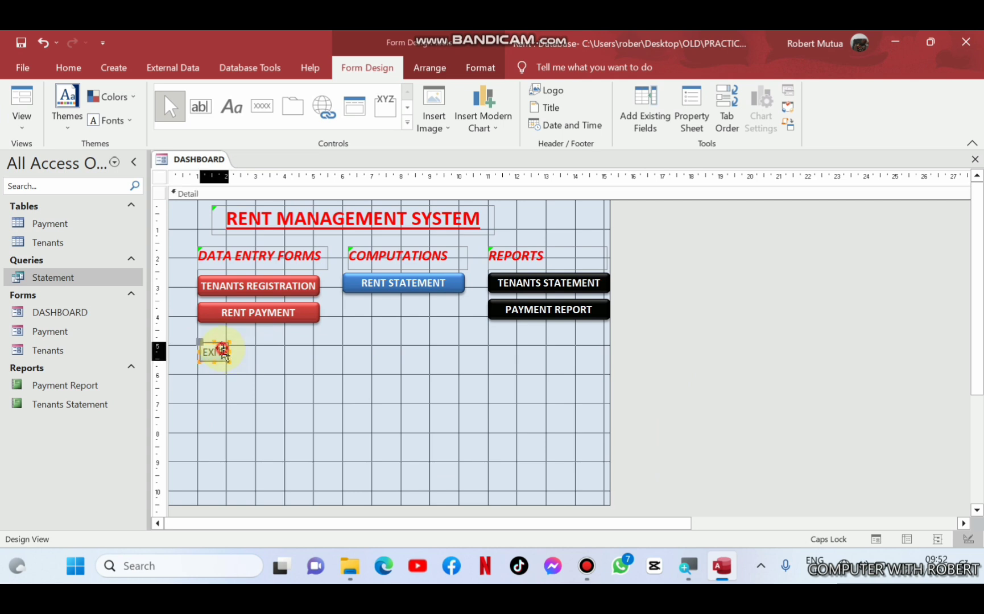
drag(229, 351, 595, 367)
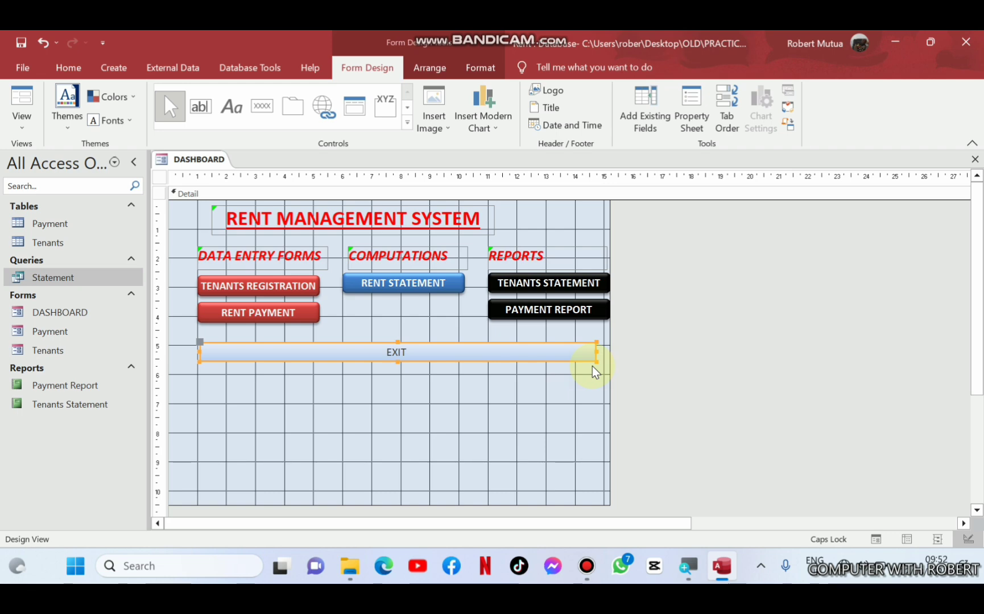
click(481, 67)
click(224, 96)
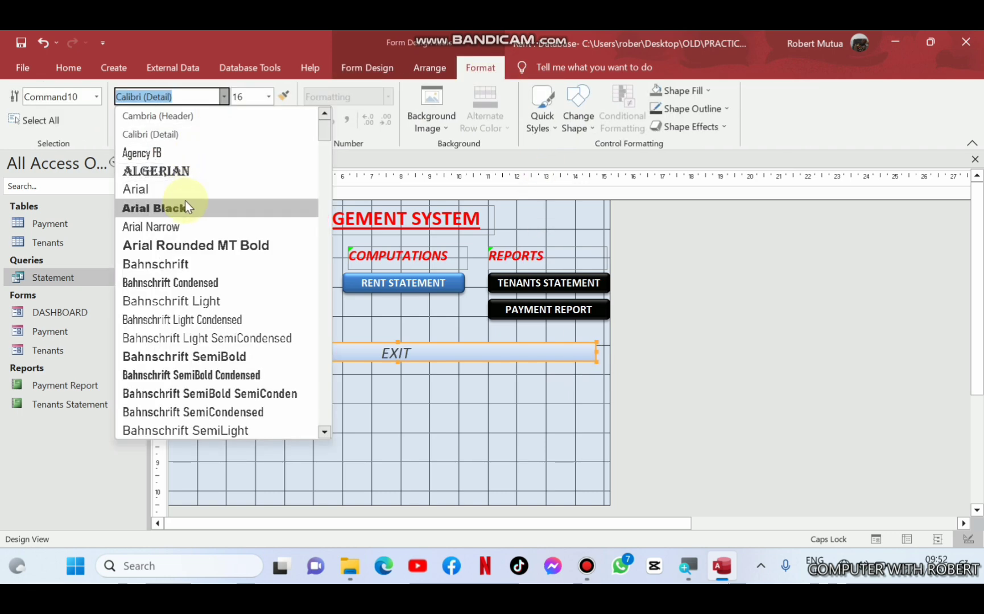
click(183, 172)
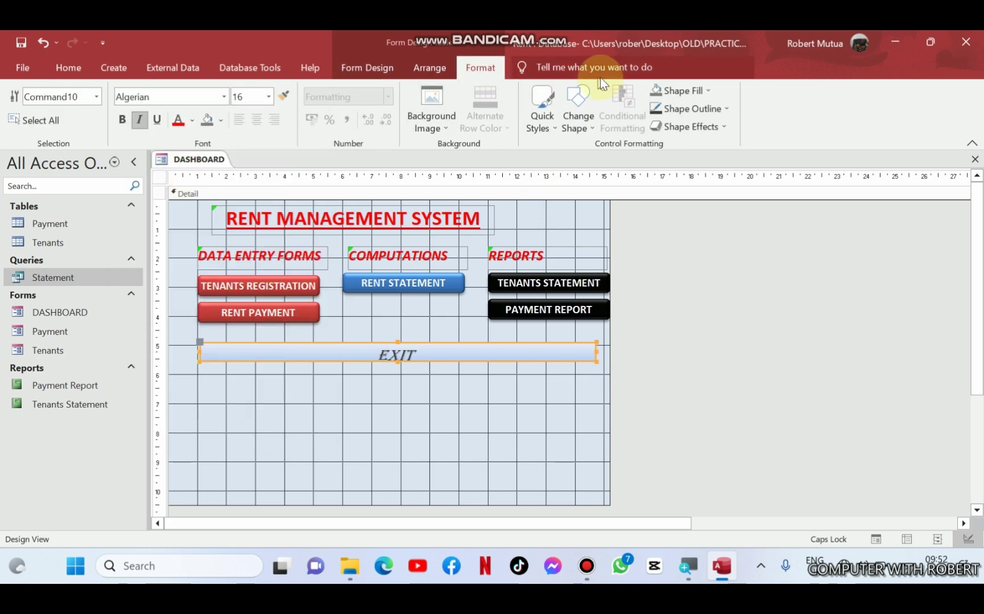
click(584, 101)
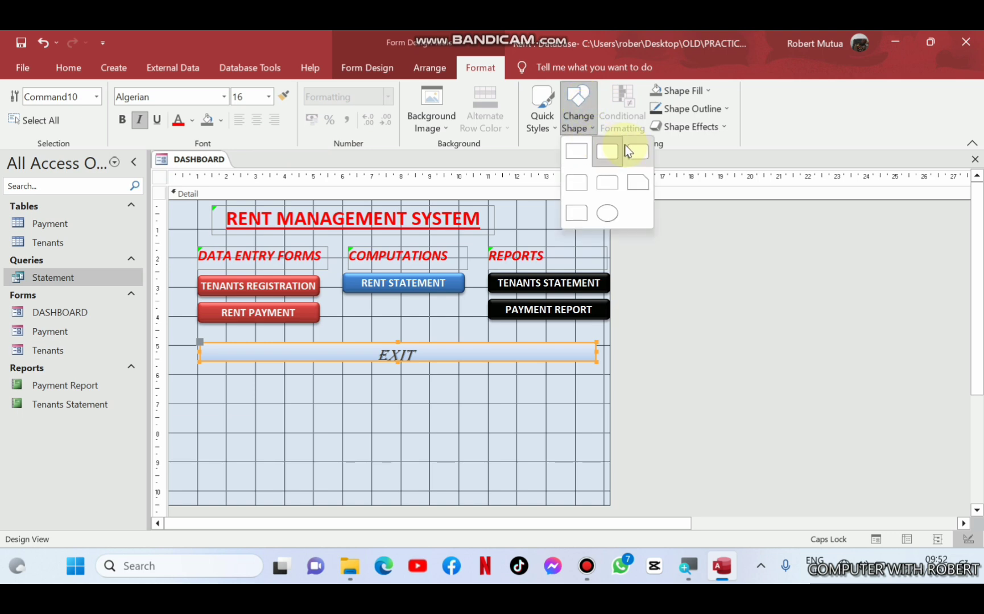
click(638, 151)
- Fill the EXIT button red and make its text white
click(542, 116)
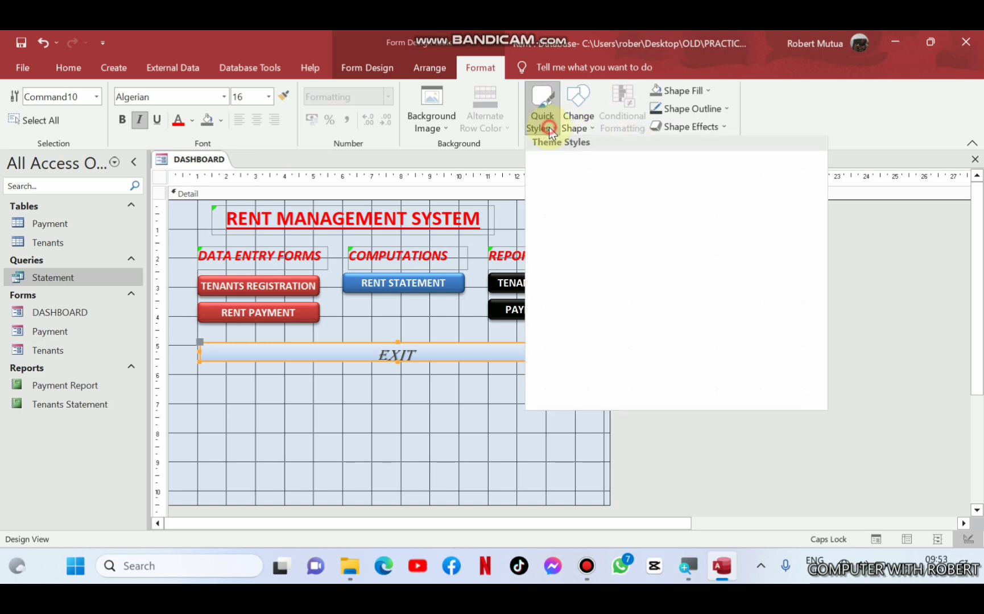
click(679, 94)
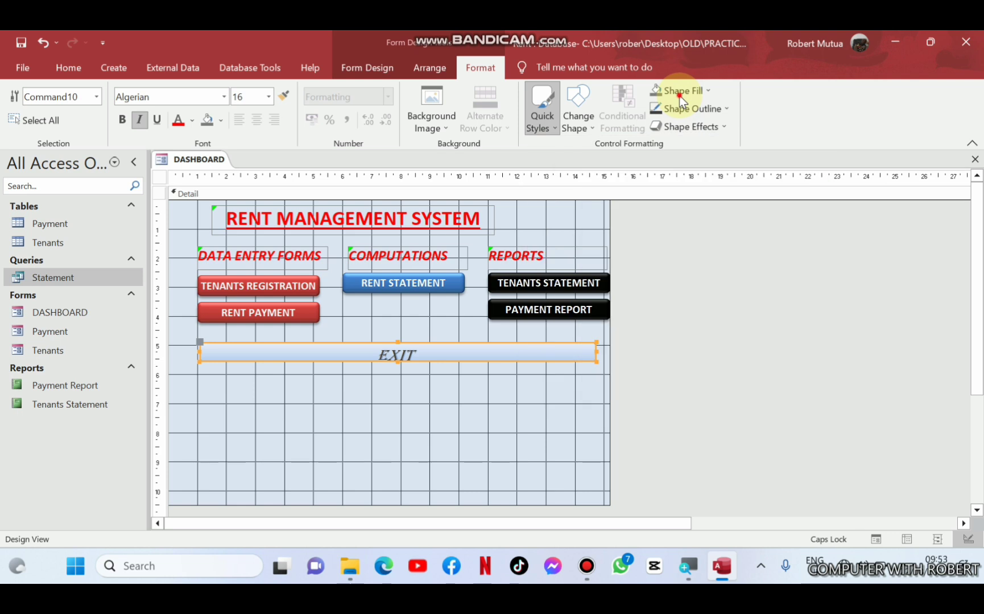
click(678, 94)
click(655, 344)
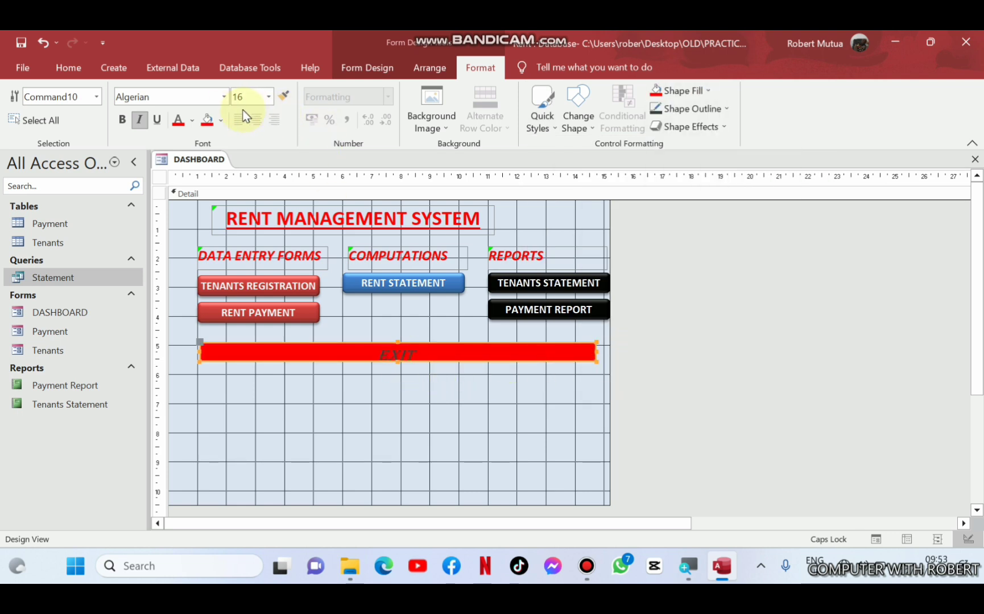
click(192, 119)
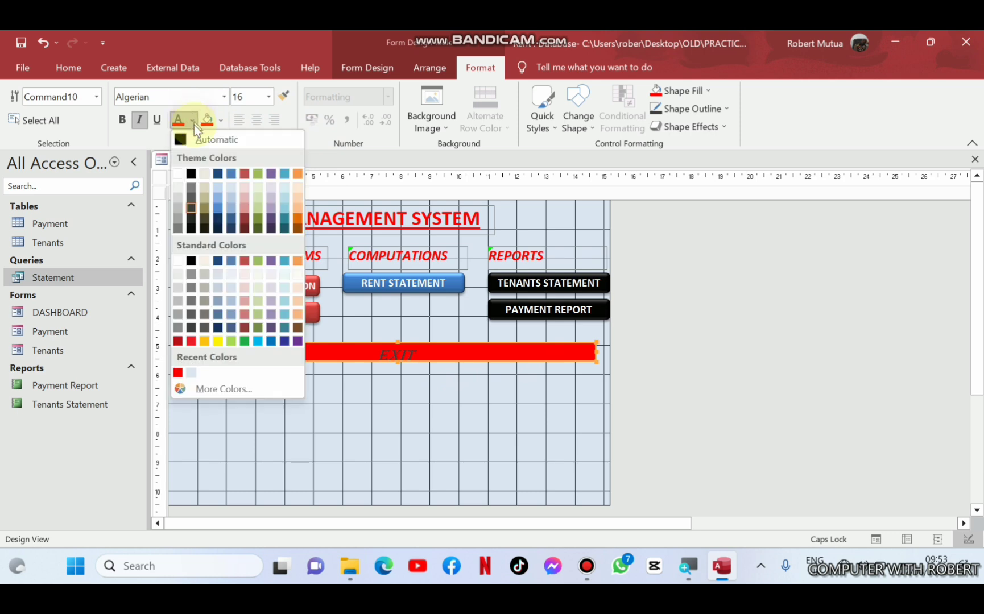
click(181, 174)
click(397, 385)
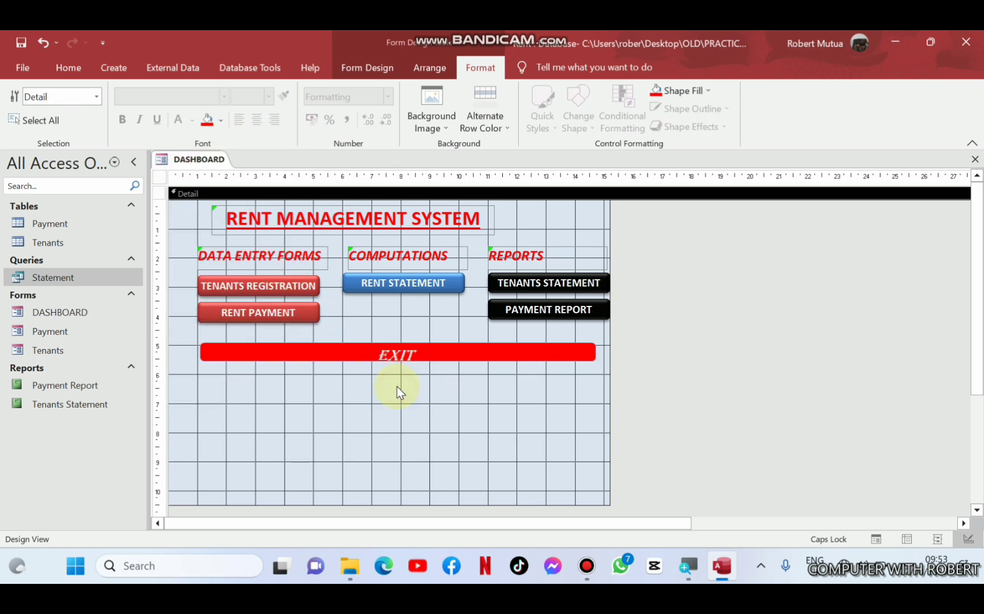
- Pull the Detail section's bottom edge up to just below EXIT and preview the DASHBOARD in Form View
drag(387, 504, 365, 379)
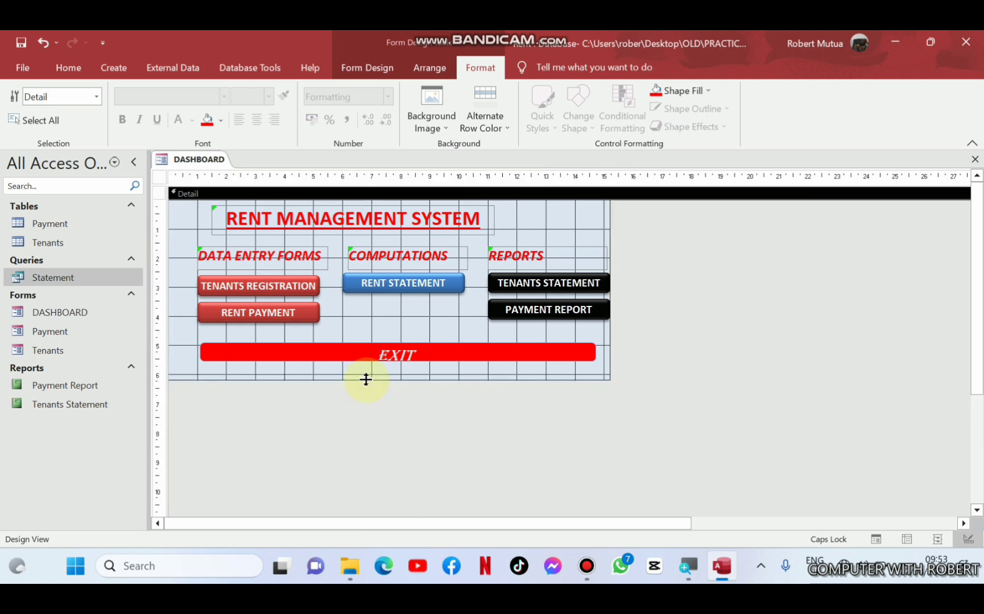
click(417, 430)
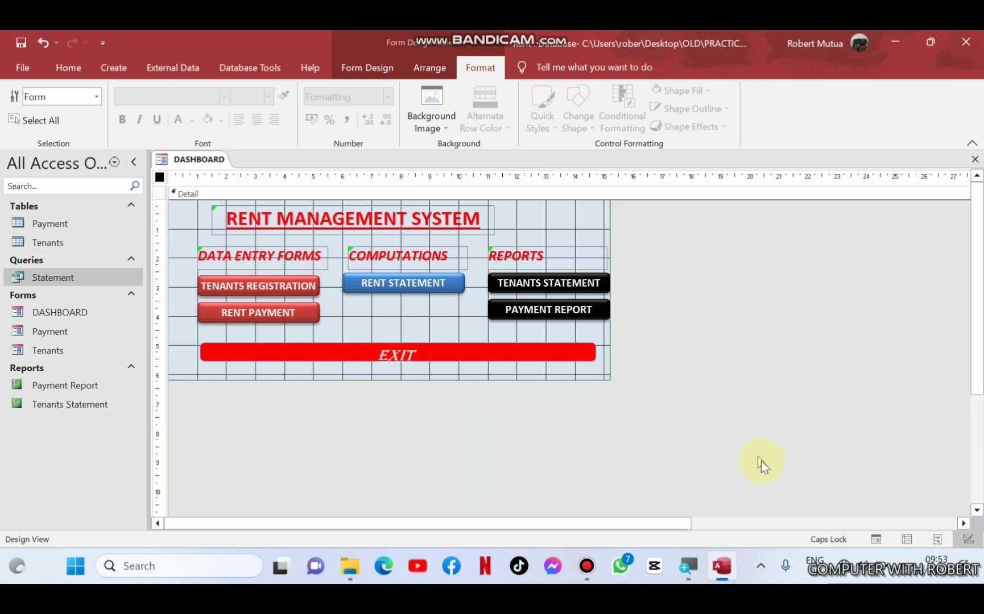
click(876, 539)
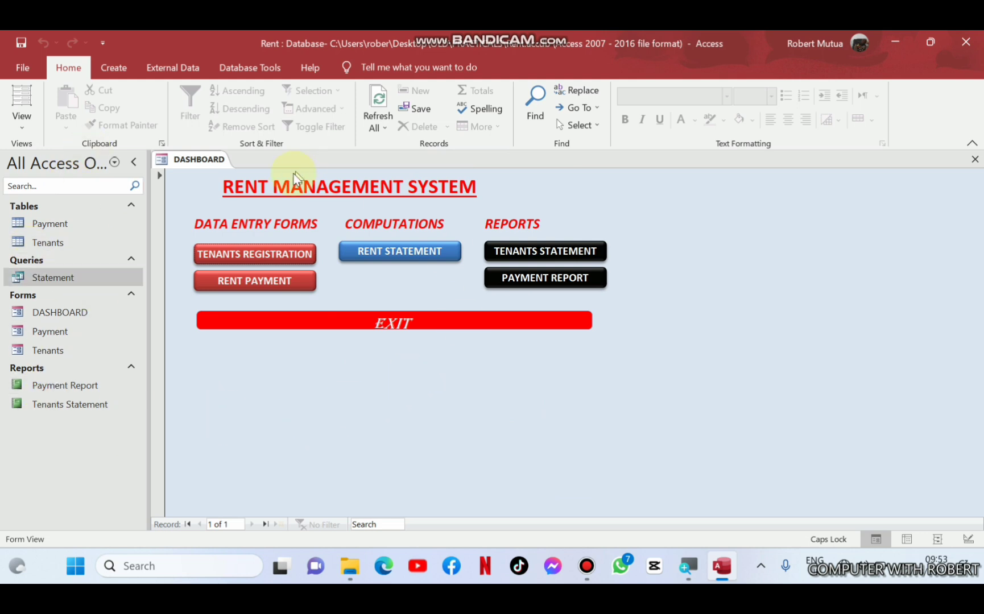
- Close DASHBOARD and add a 'WELCOME BACK. CLICK ANYWHERE TO CONTINUE' label to a new design form
click(975, 159)
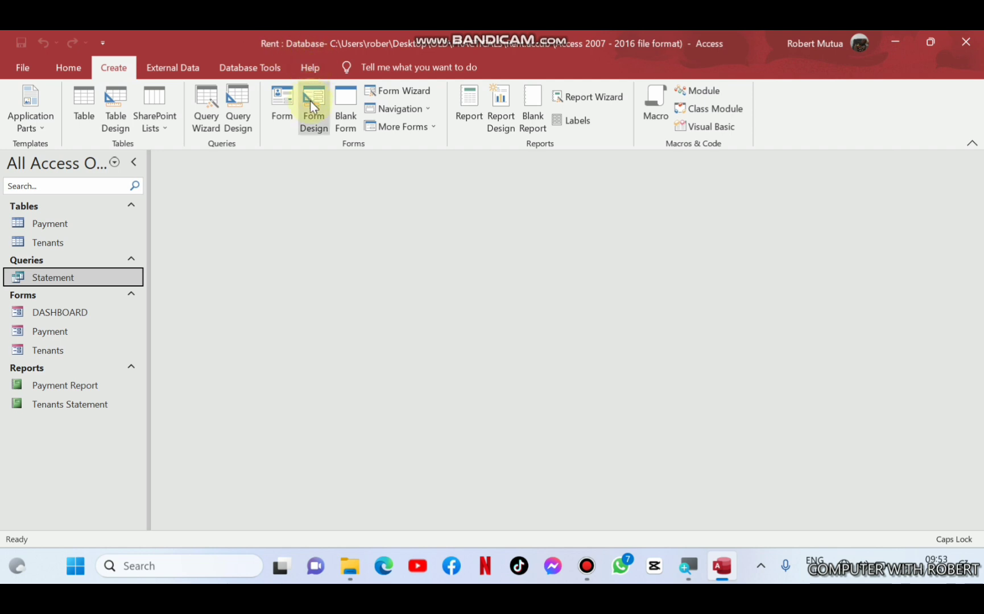
click(312, 107)
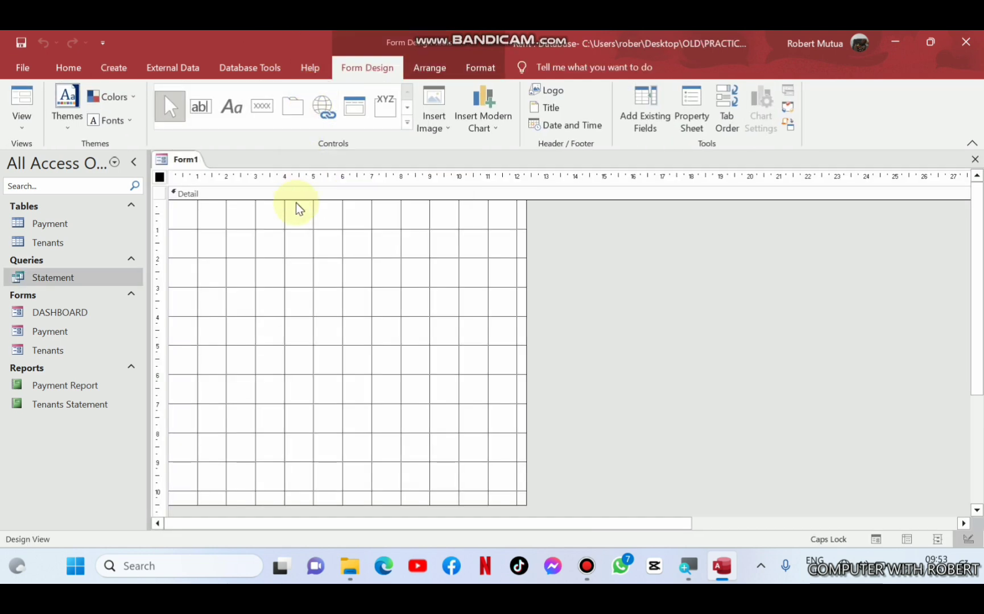
click(244, 116)
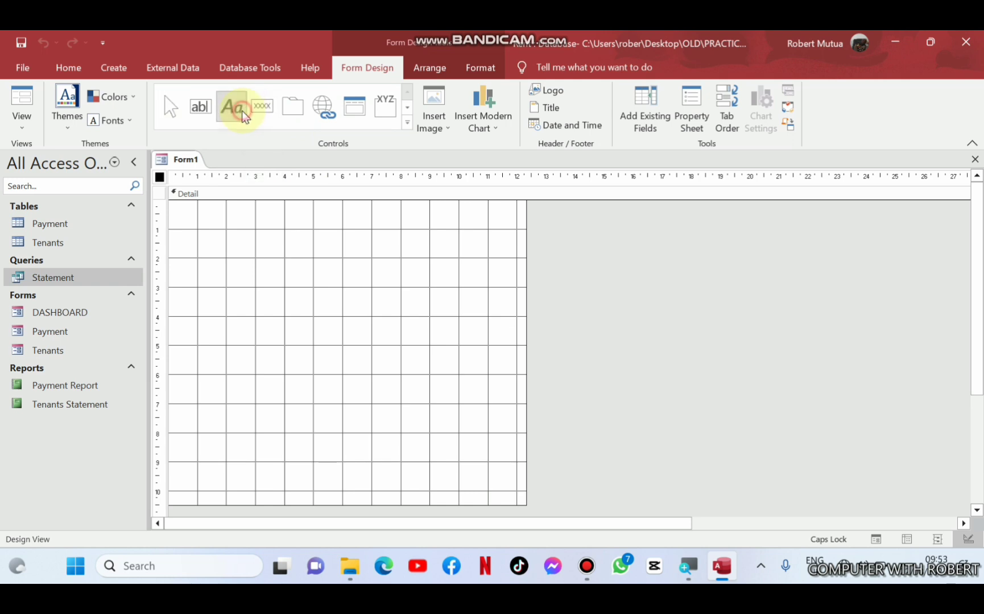
mouse_move(196, 220)
mouse_down()
mouse_move(429, 281)
mouse_move(515, 282)
mouse_up()
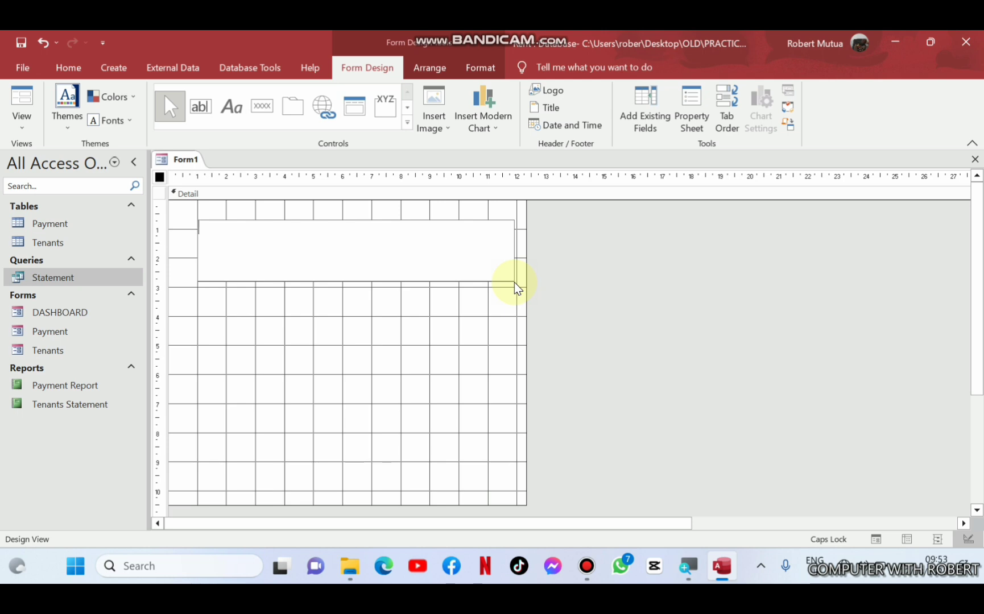
text(WELCOME BACK. CLICK ANYWHERE TO CONTINUE)
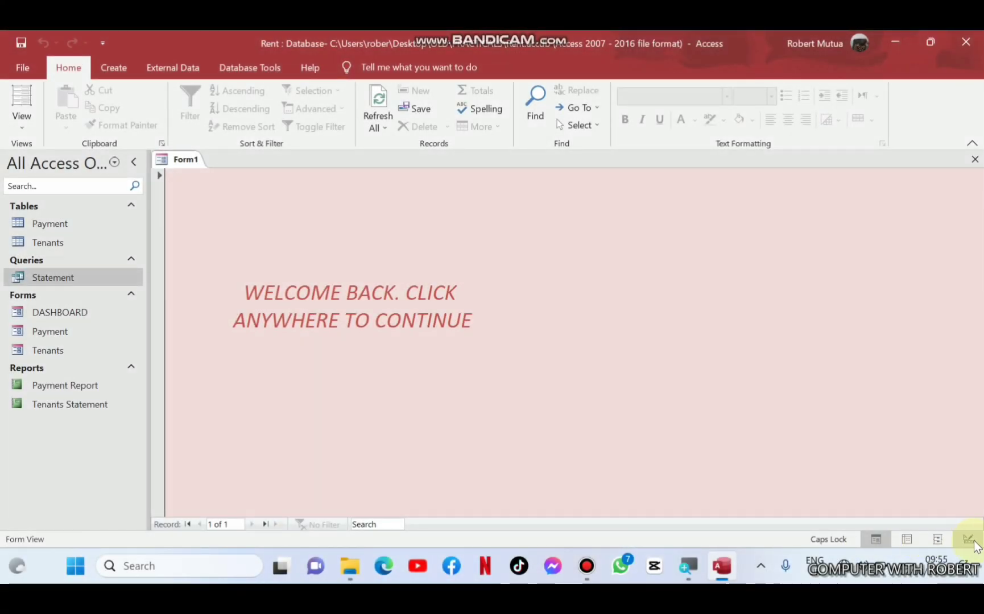
- In Design View, start a Macro Builder event for the Detail section's click
click(973, 544)
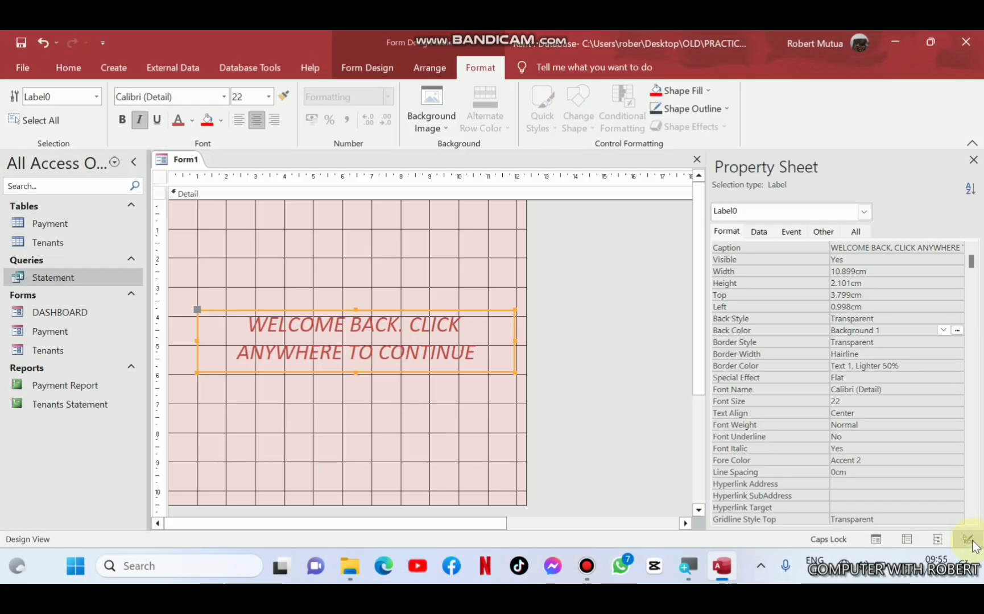
click(442, 419)
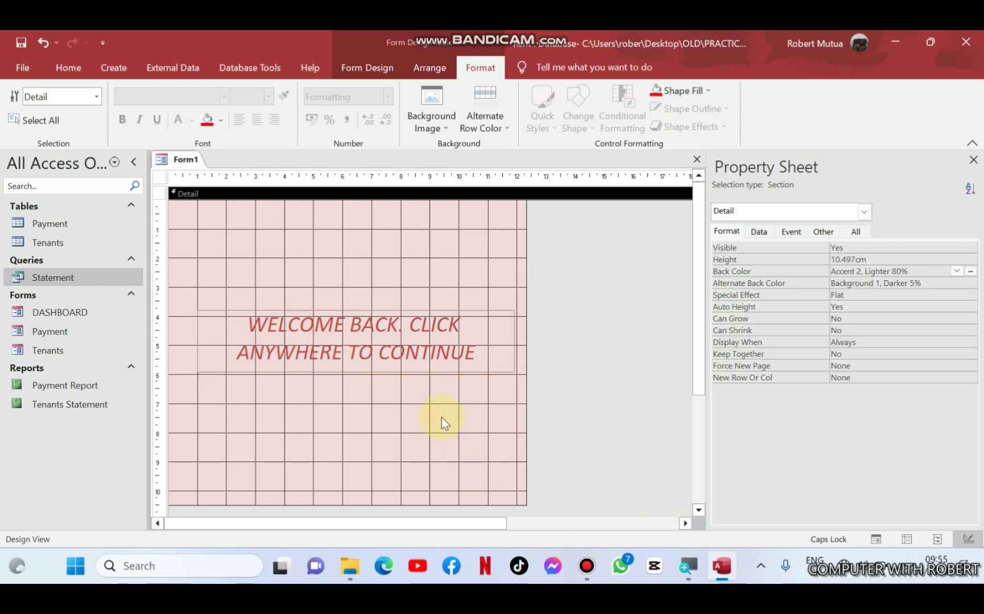
right_click(442, 417)
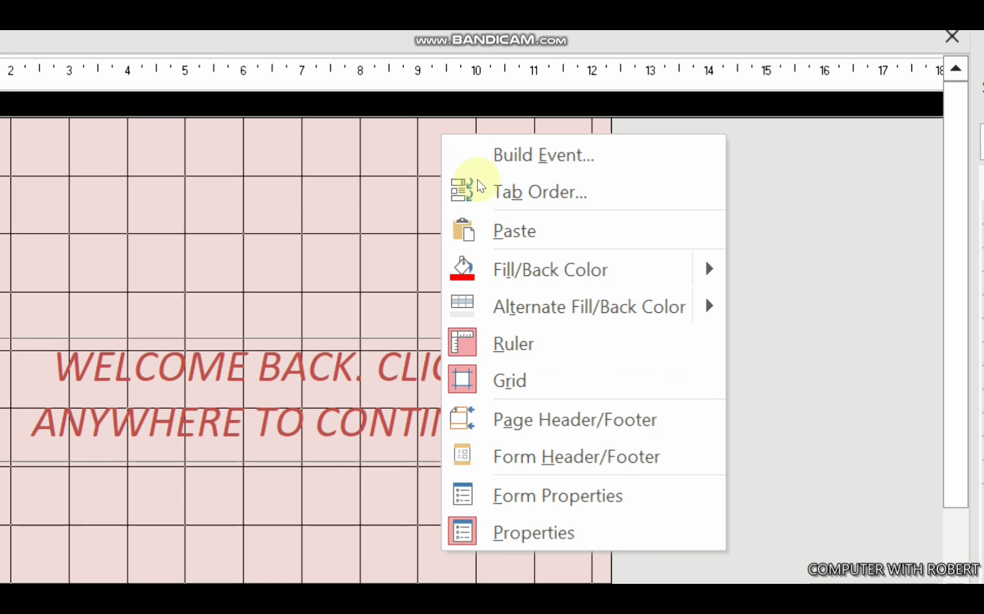
key(Return)
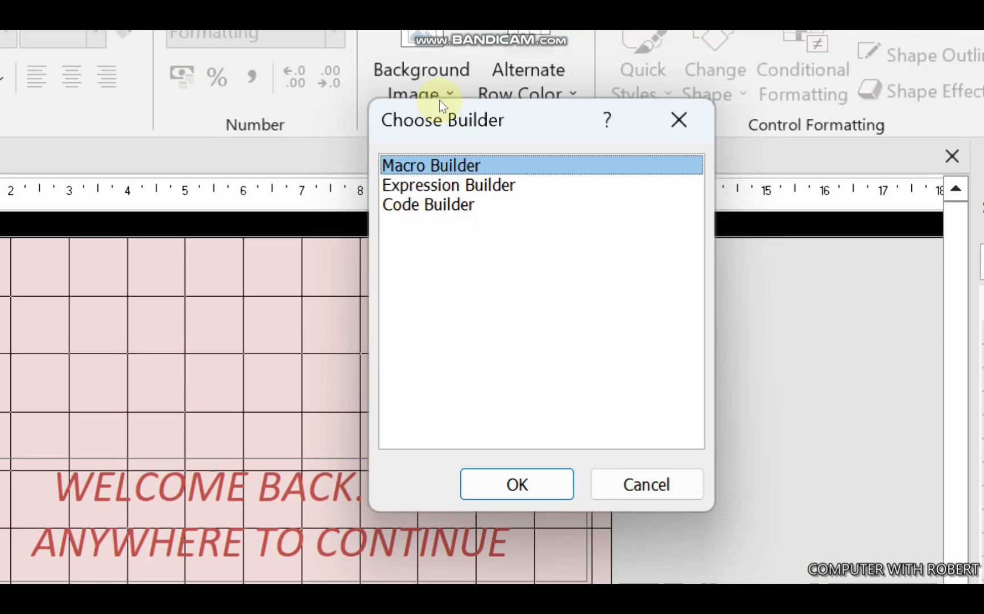
key(Return)
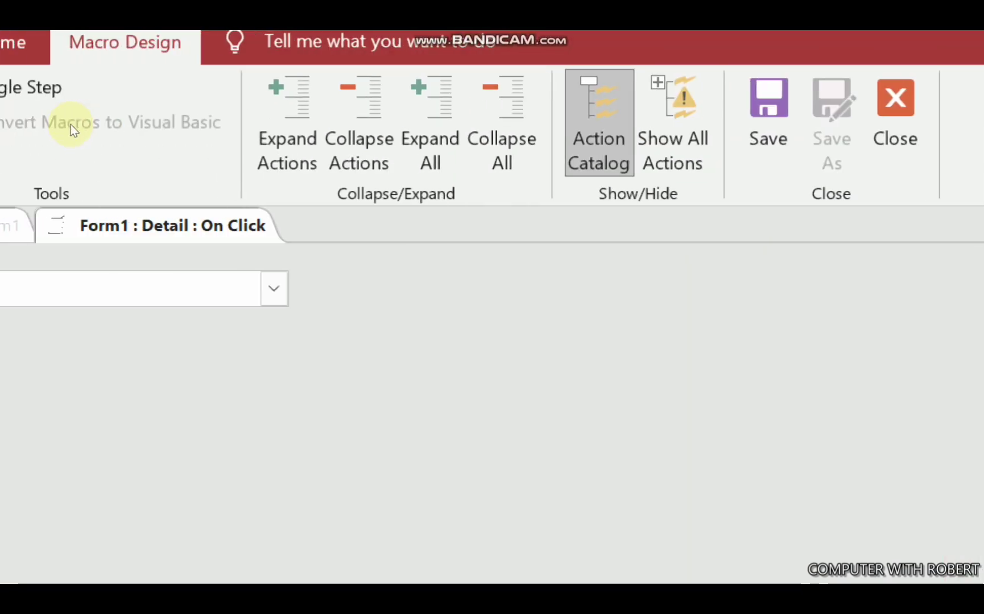
- Add an OpenForm action with Form Name DASHBOARD to the click macro
click(169, 163)
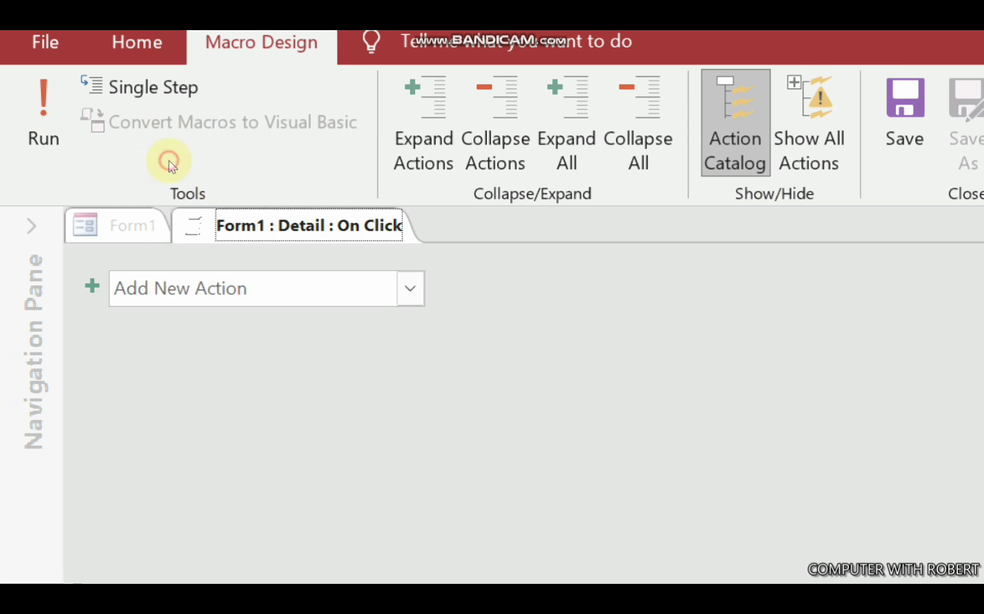
key(shift+F10)
click(169, 163)
key(Tab)
text(Op)
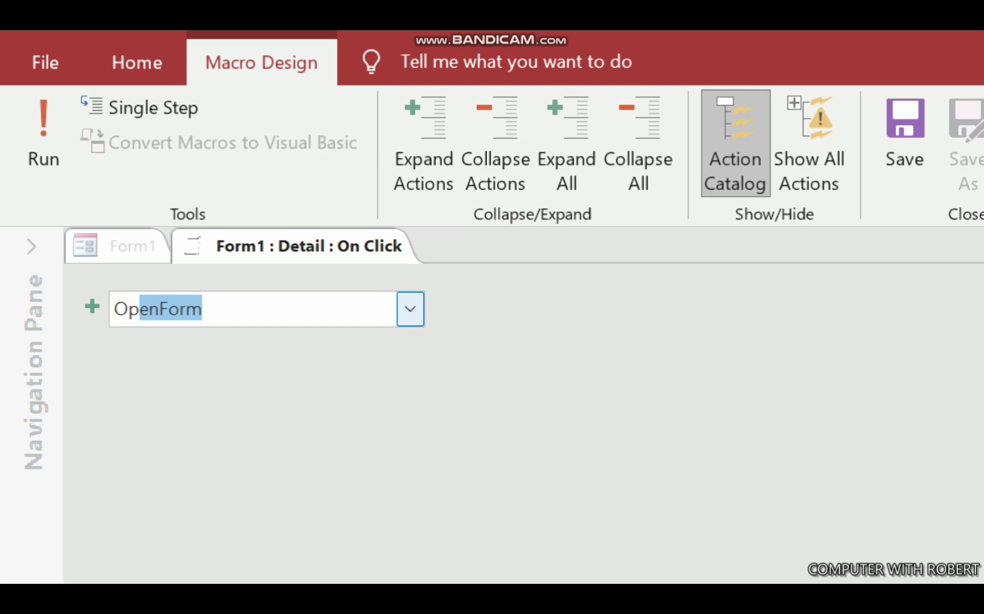
key(Return)
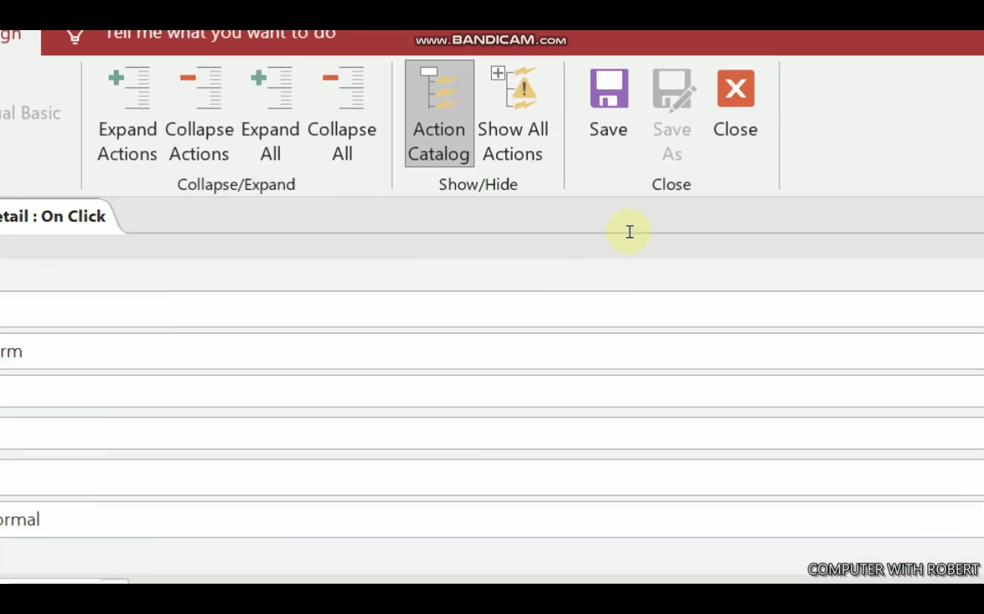
text(D)
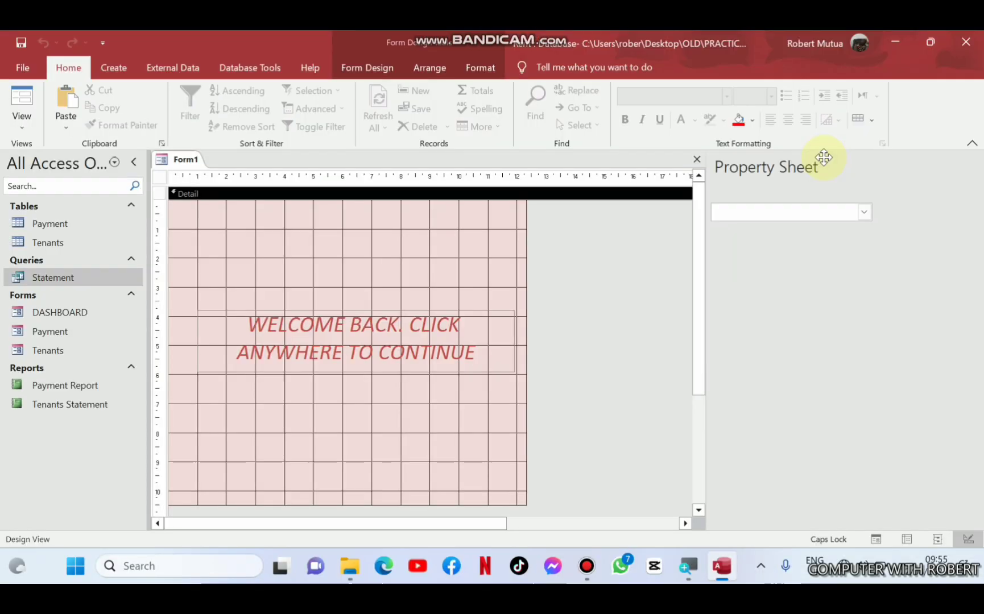
- Test in Form View that clicking the welcome form opens DASHBOARD, then close DASHBOARD
click(885, 536)
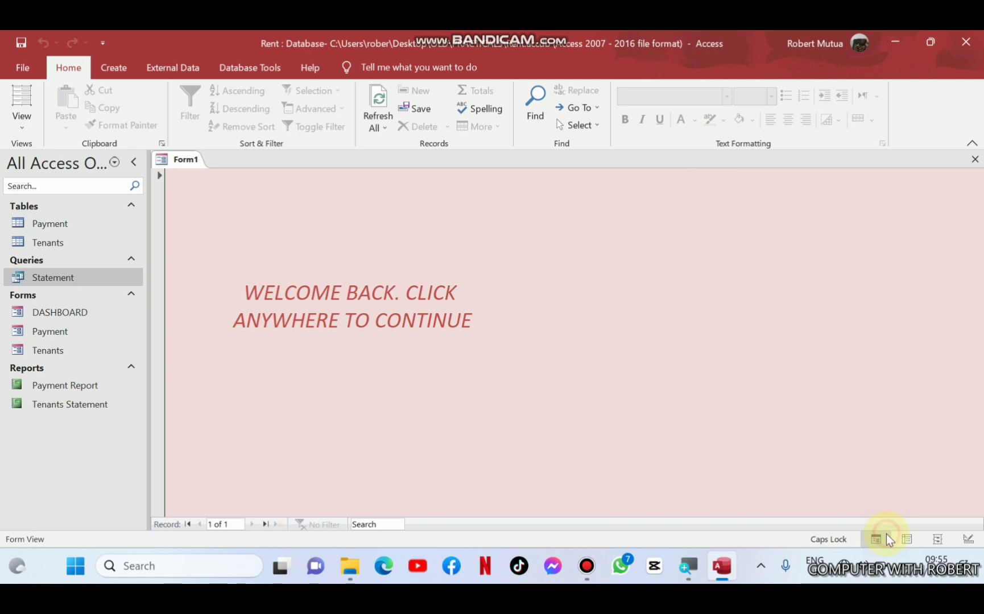
click(404, 394)
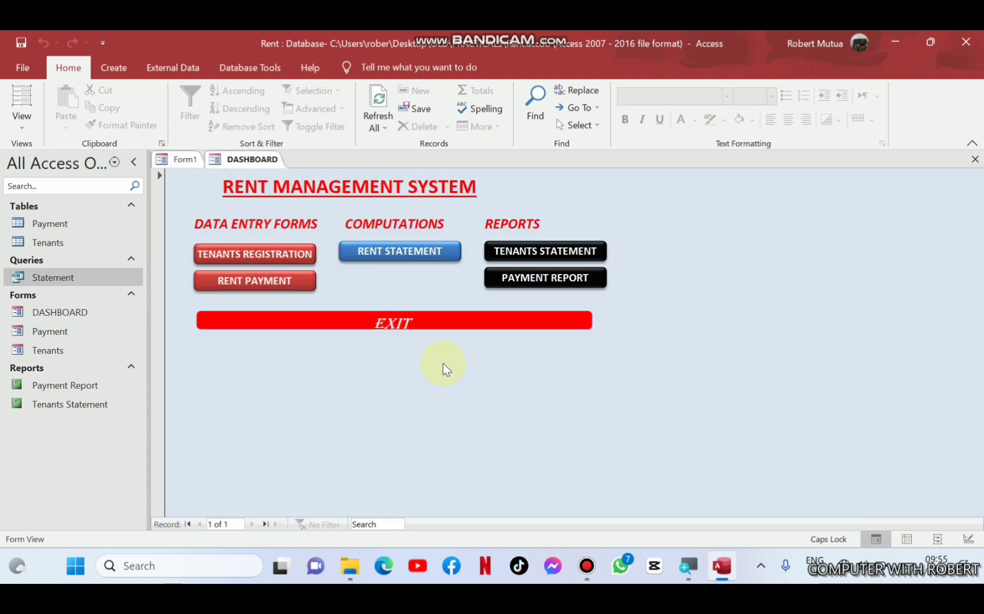
right_click(230, 160)
click(259, 190)
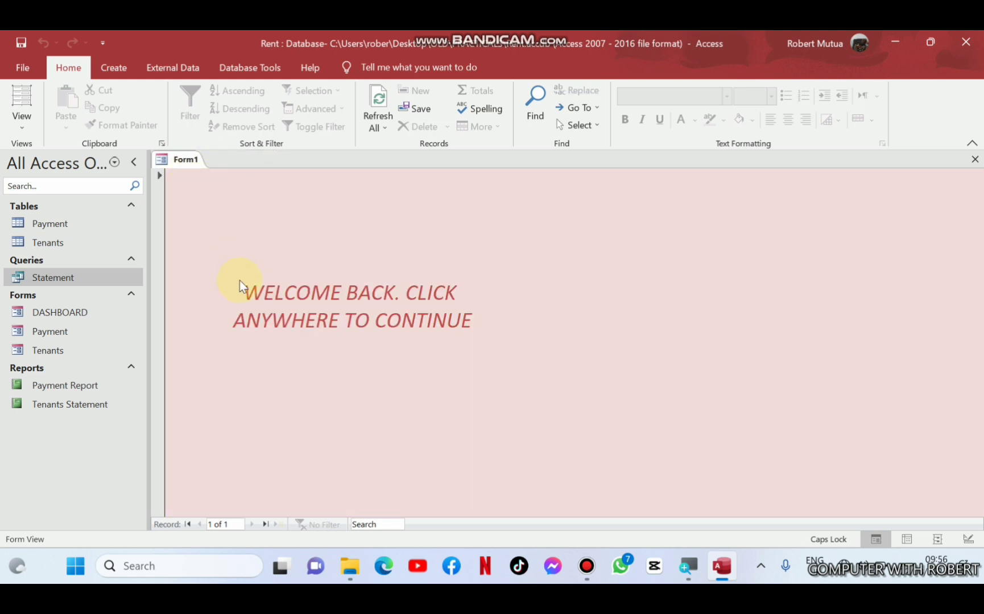
- Save the welcome form as SPLASHSCREEN, retest the click, and close DASHBOARD again
click(267, 351)
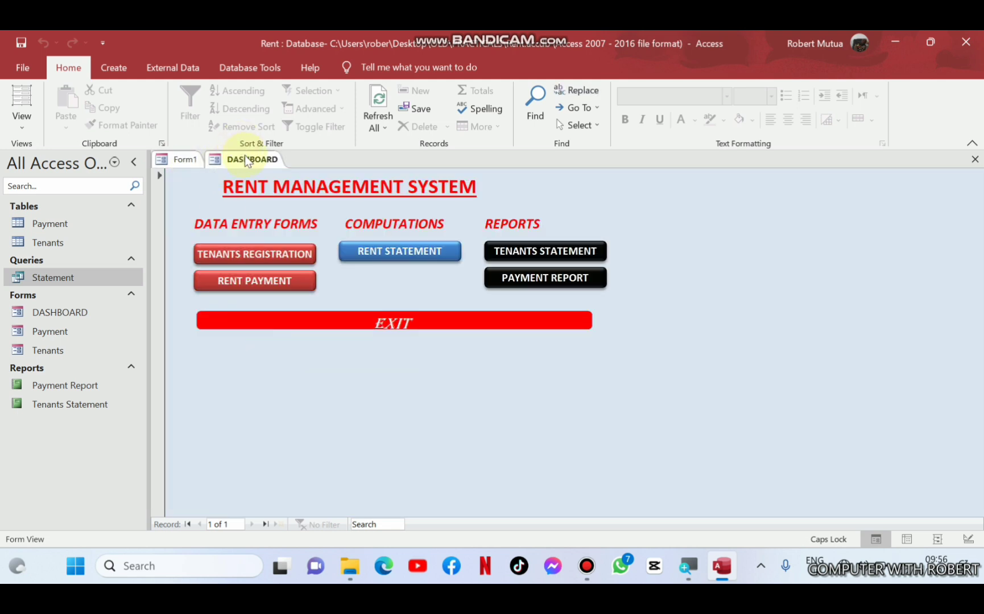
right_click(247, 161)
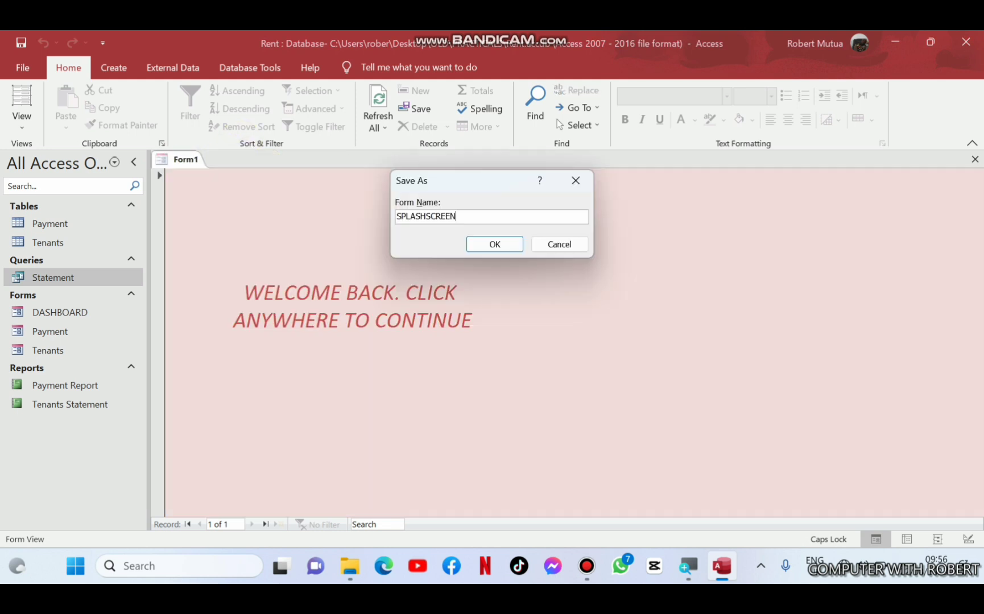
key(Return)
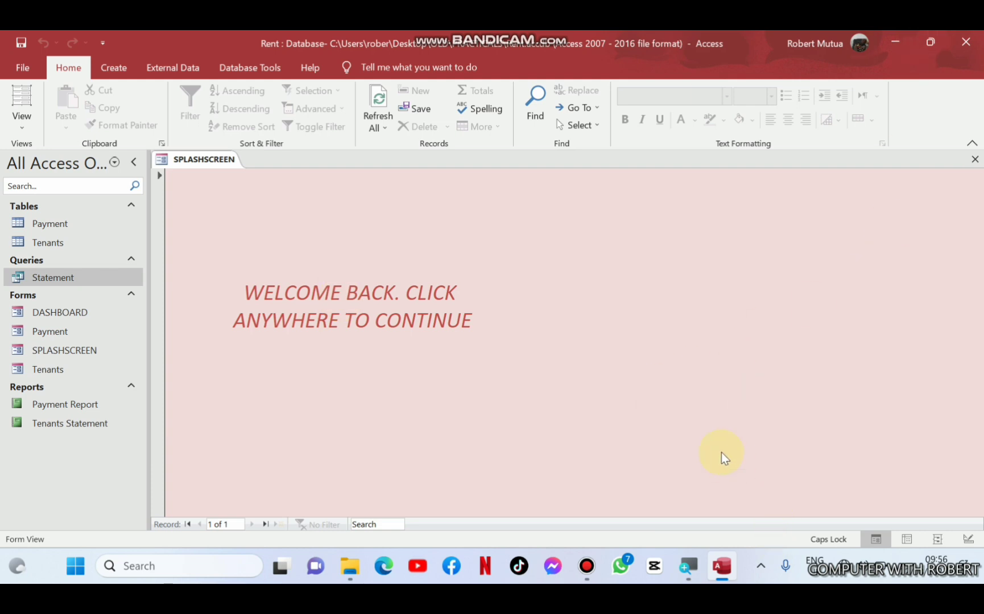
click(506, 353)
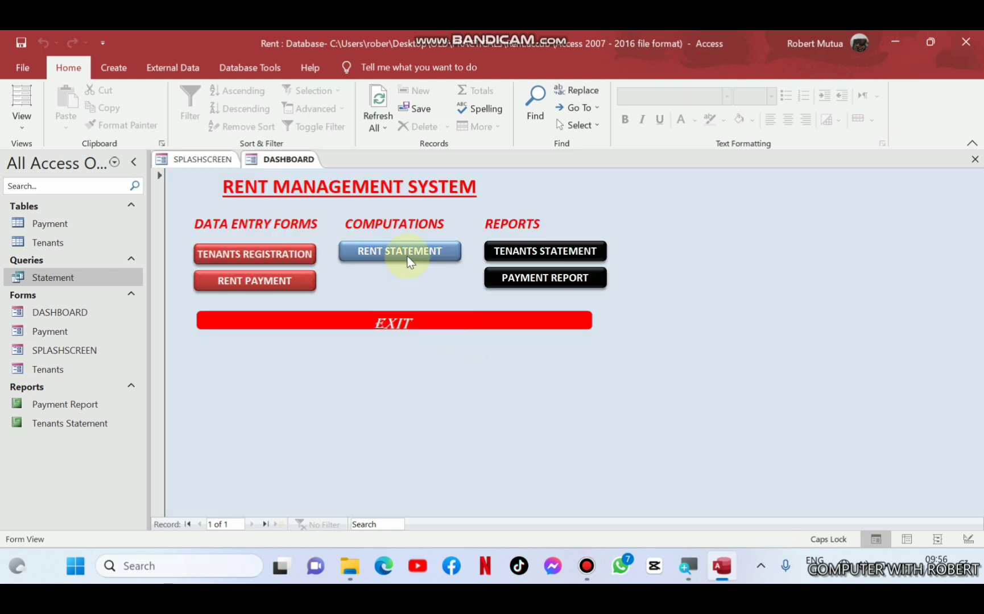
right_click(286, 165)
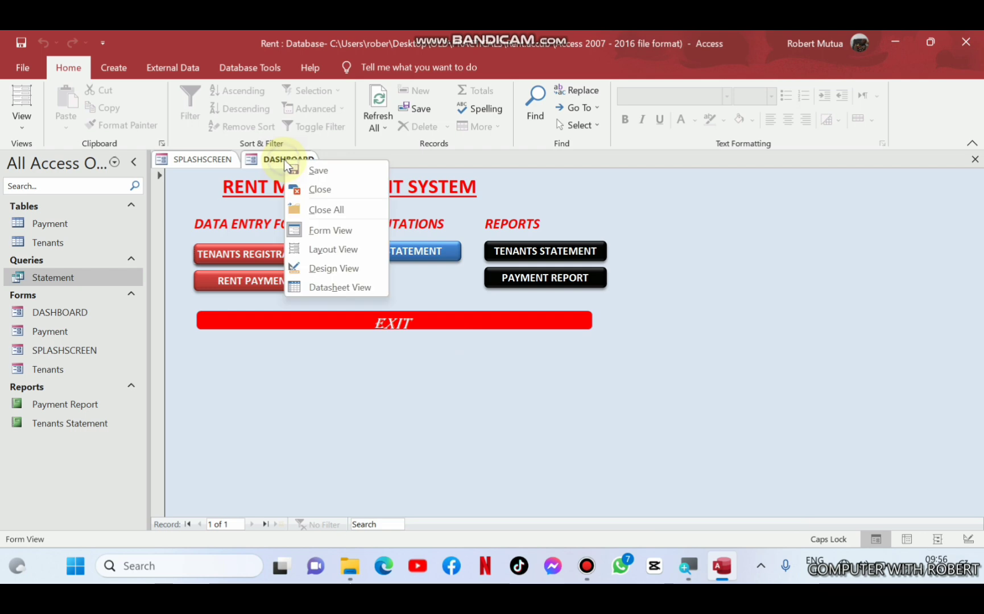
click(309, 189)
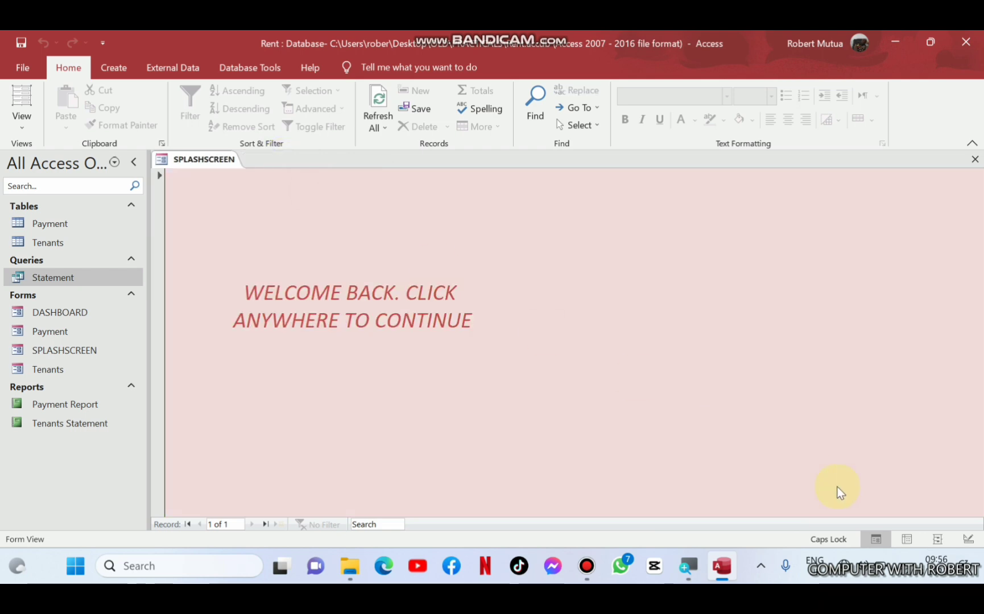
- Add a CloseWindow action for form SPLASHSCREEN with Save set to No, then close the macro
click(967, 539)
right_click(371, 449)
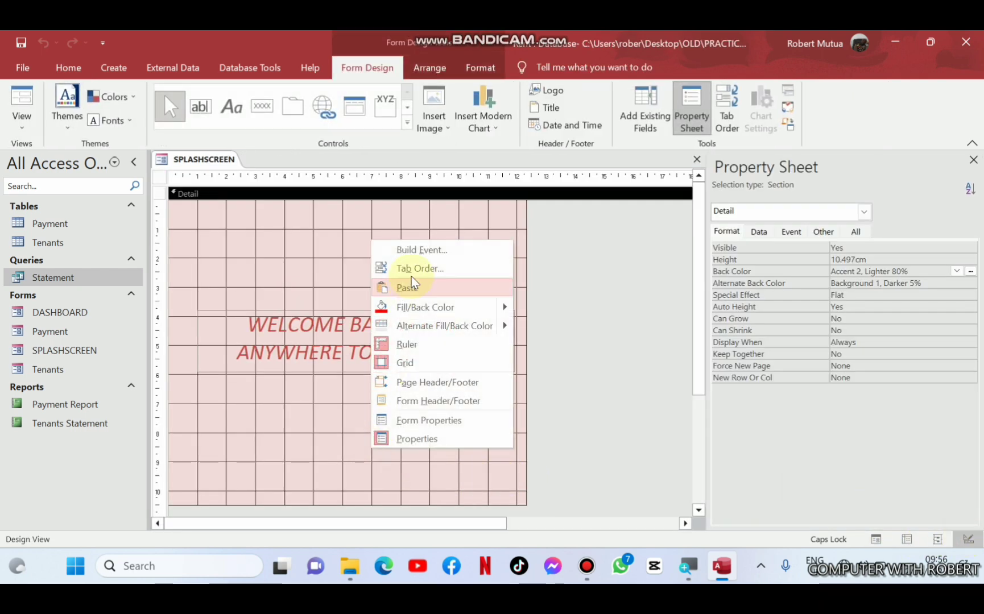
click(415, 249)
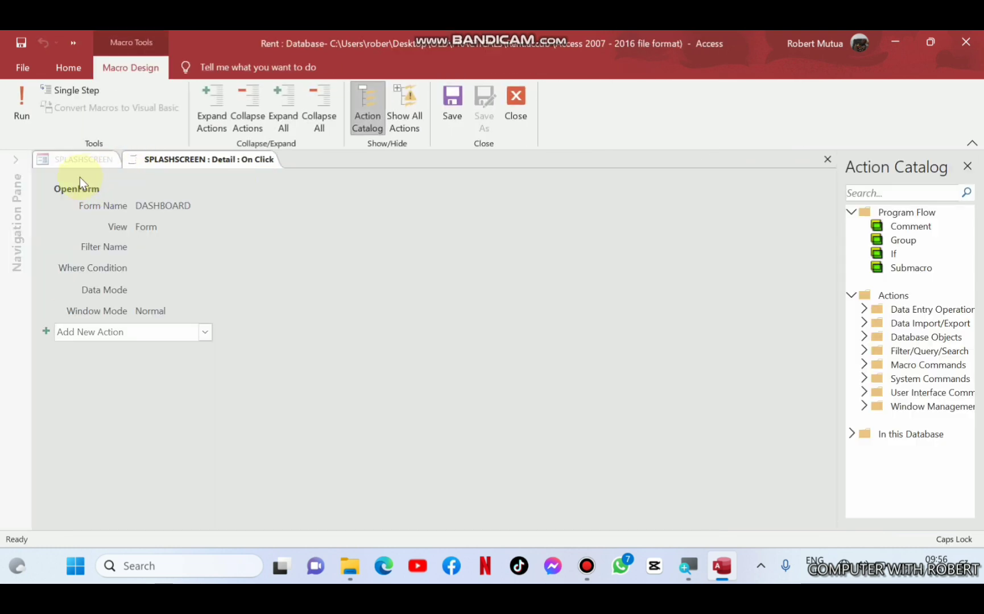
click(69, 330)
text(CloseWindow)
key(Return)
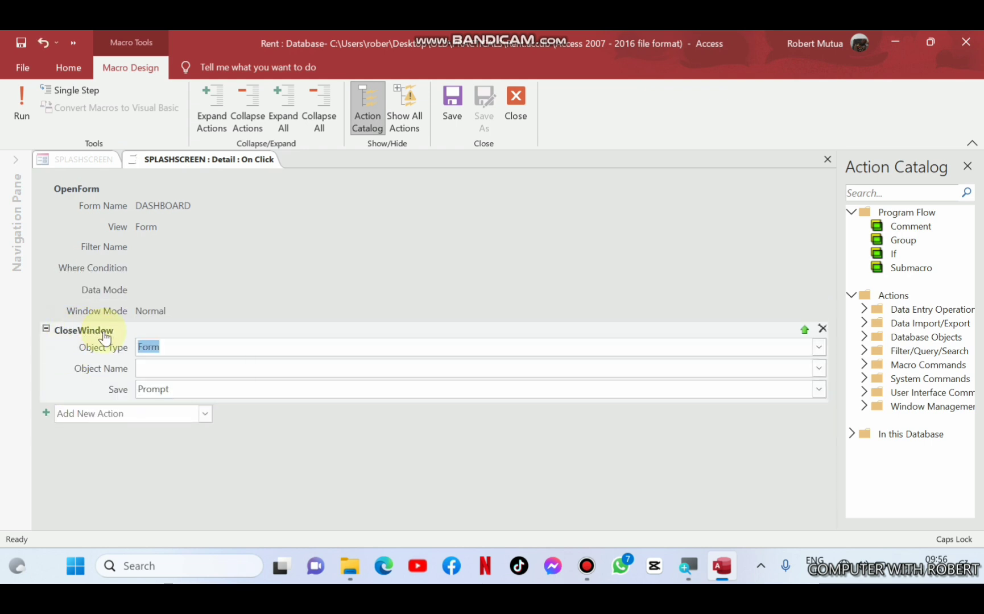
text(SPLASHSCREEN)
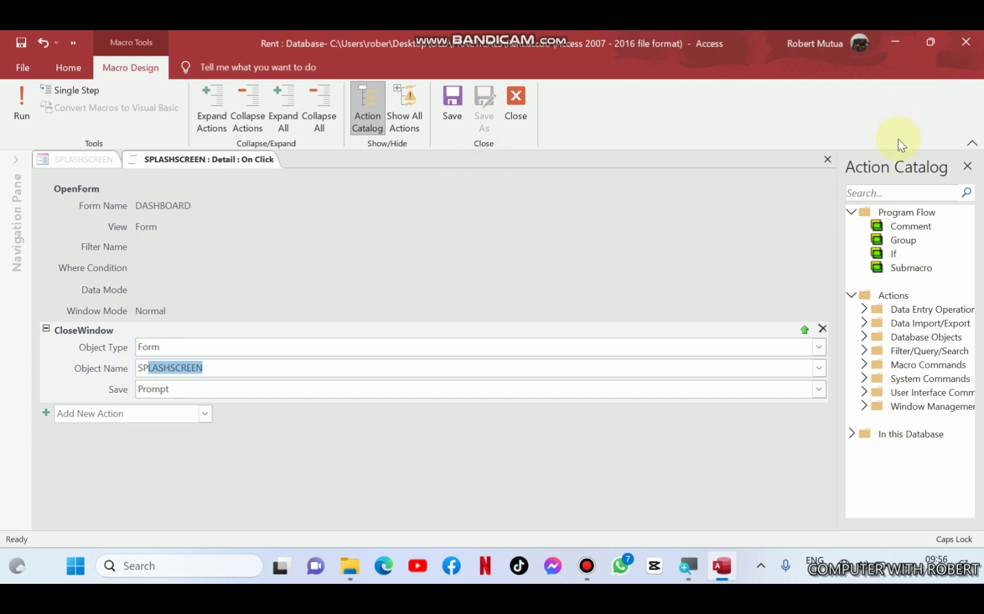
click(273, 388)
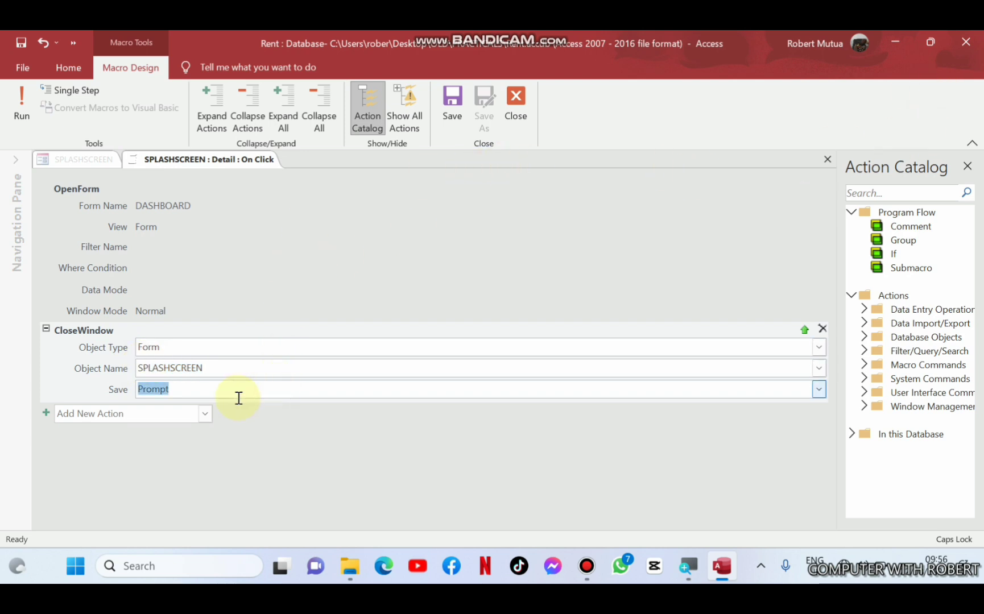
text(No)
click(515, 105)
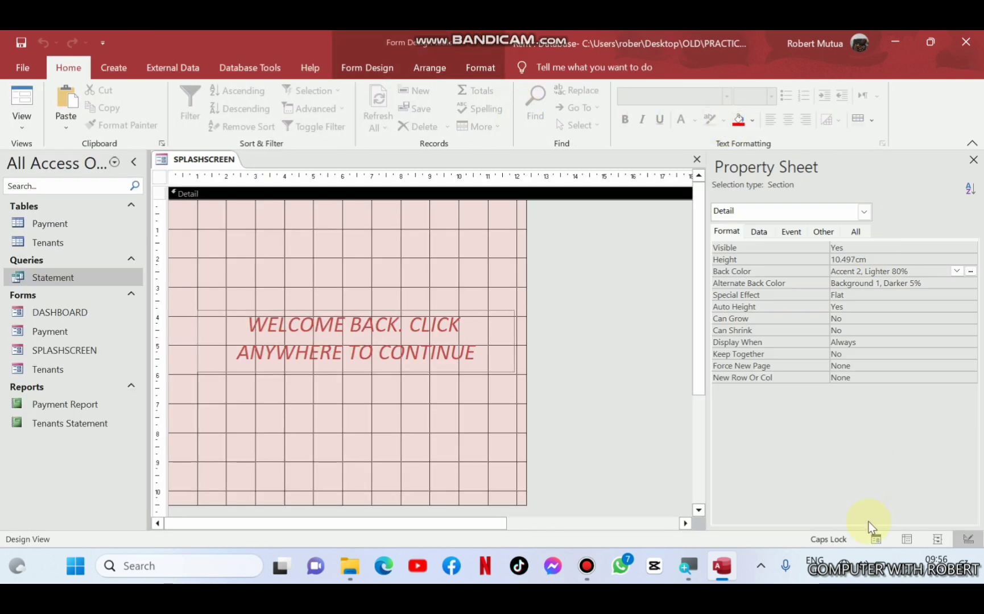
- Test the splash form, then set Application Title RENT MIS and Display Form SPLASHSCREEN
click(875, 538)
click(356, 341)
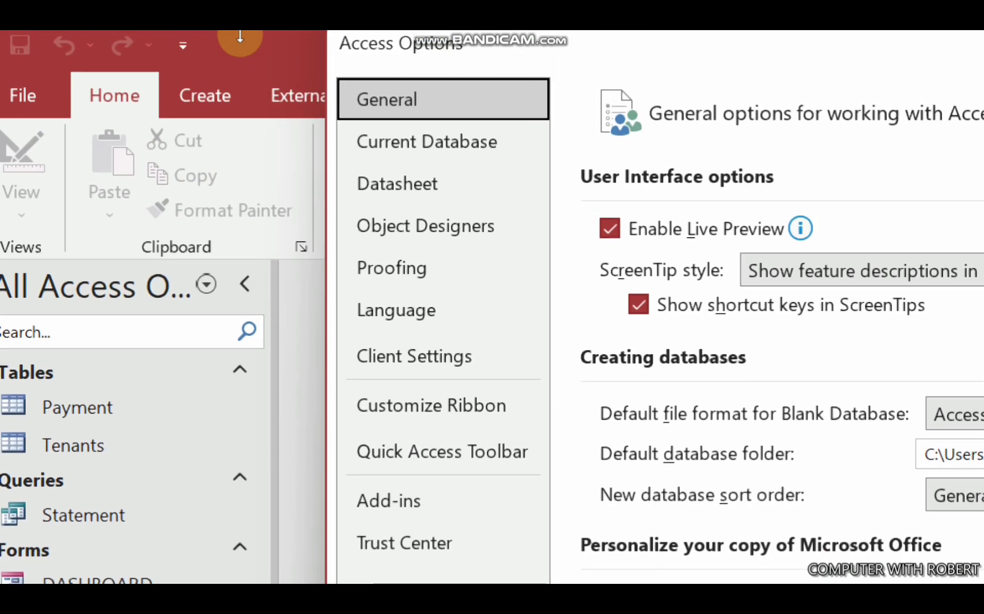
key(Down)
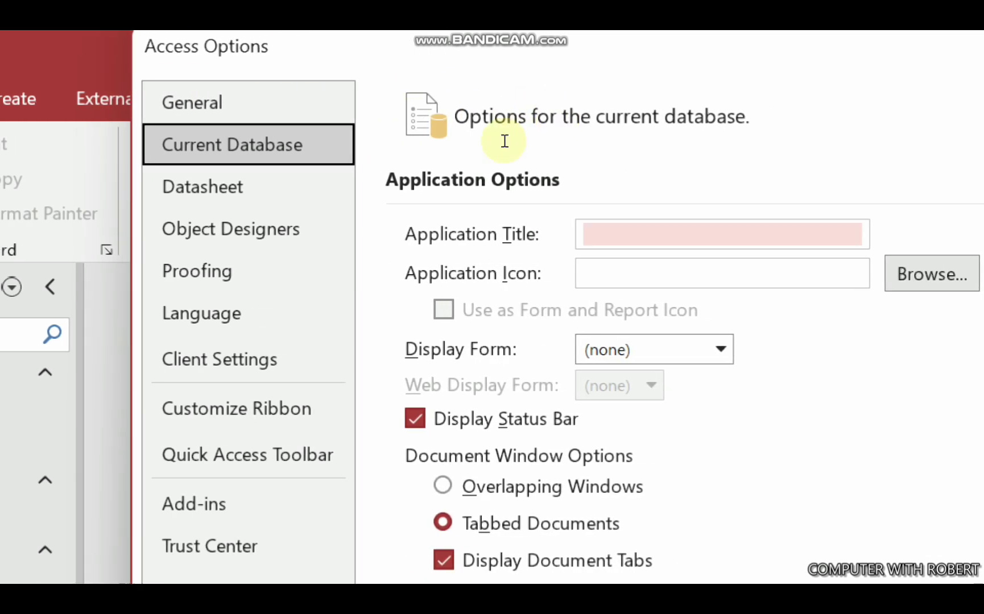
key(Tab)
text(RENT M)
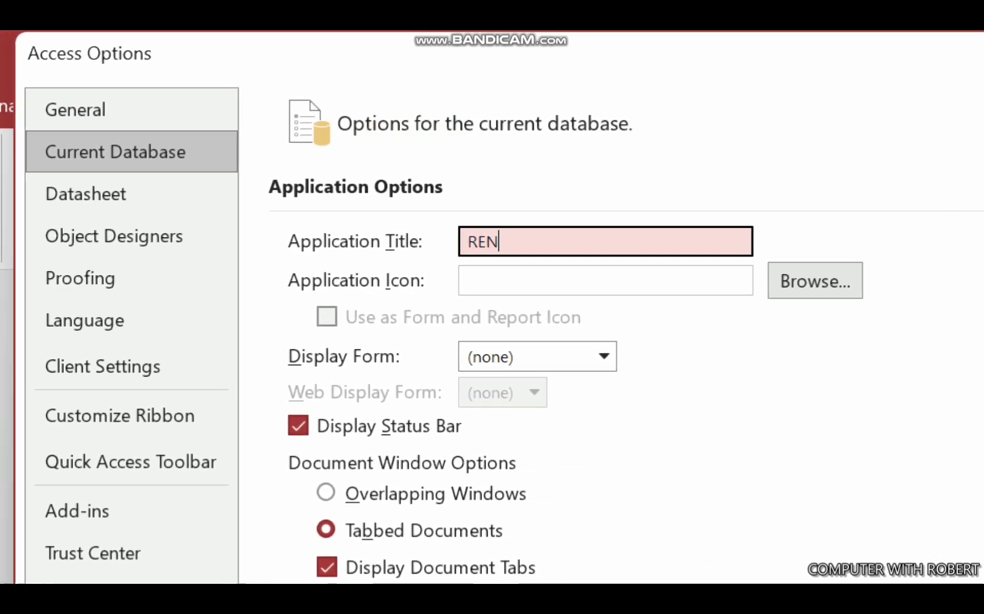
text(IS)
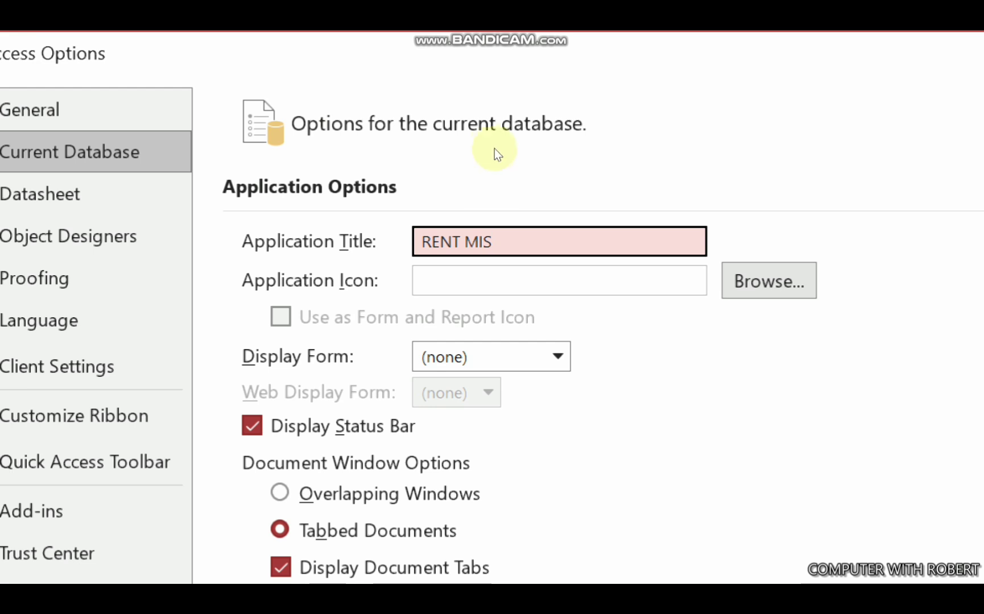
key(alt+d)
key(alt+Down)
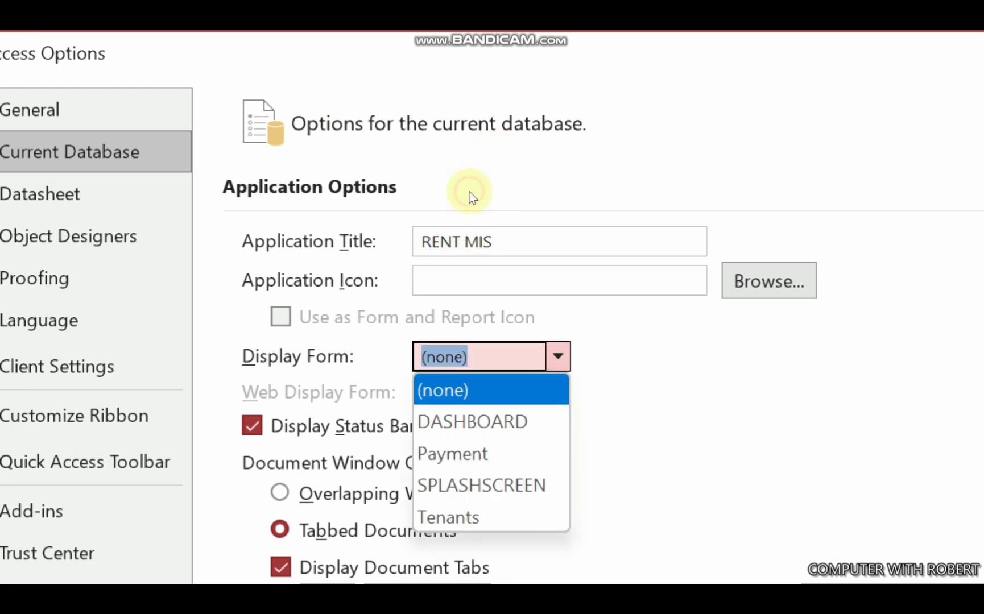
key(Down)
key(Down)
key(Down)
key(Return)
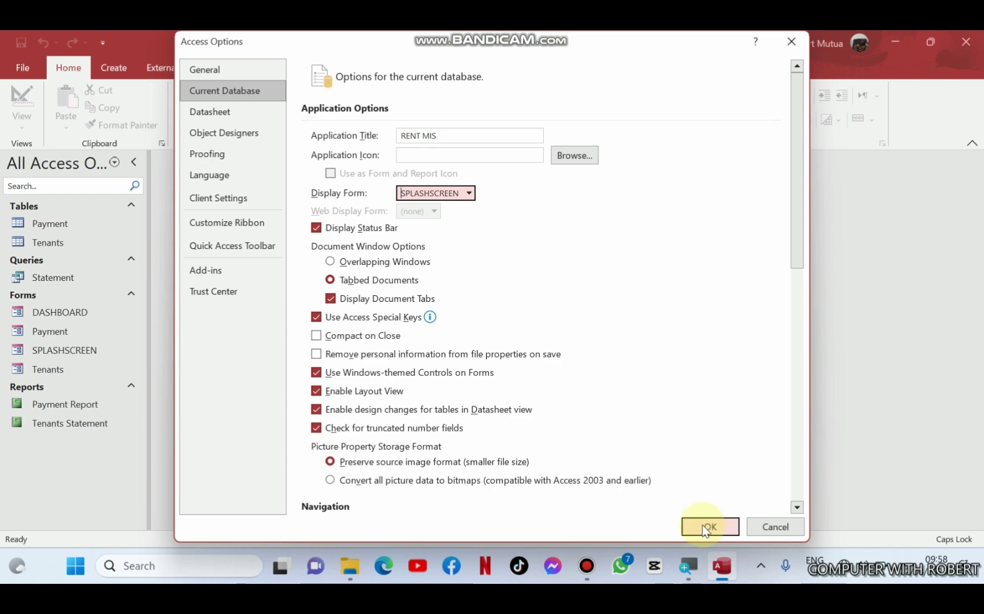
click(704, 526)
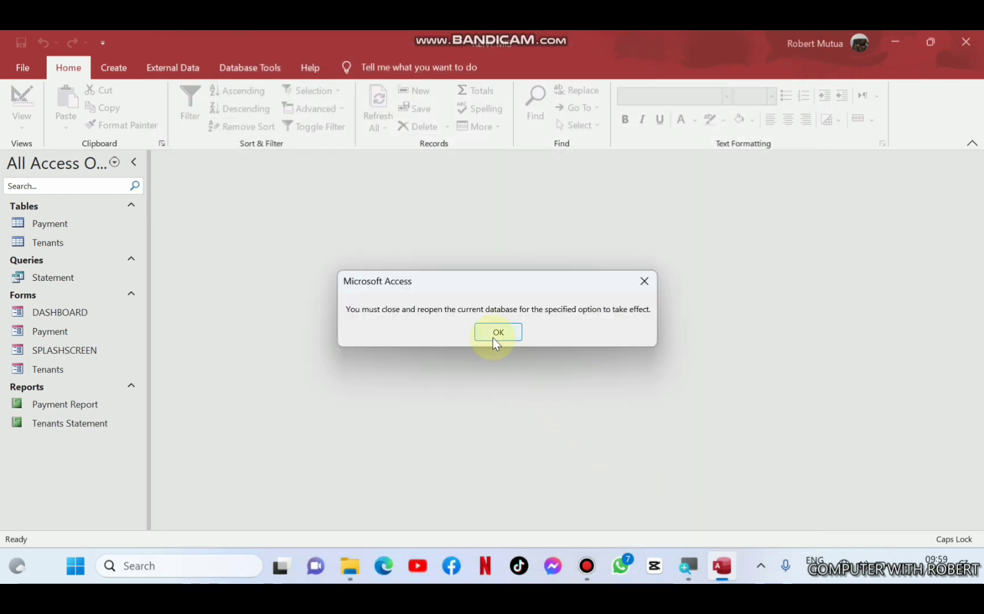
- Dismiss the restart notice and open Rent - Copy again from File Explorer
click(494, 337)
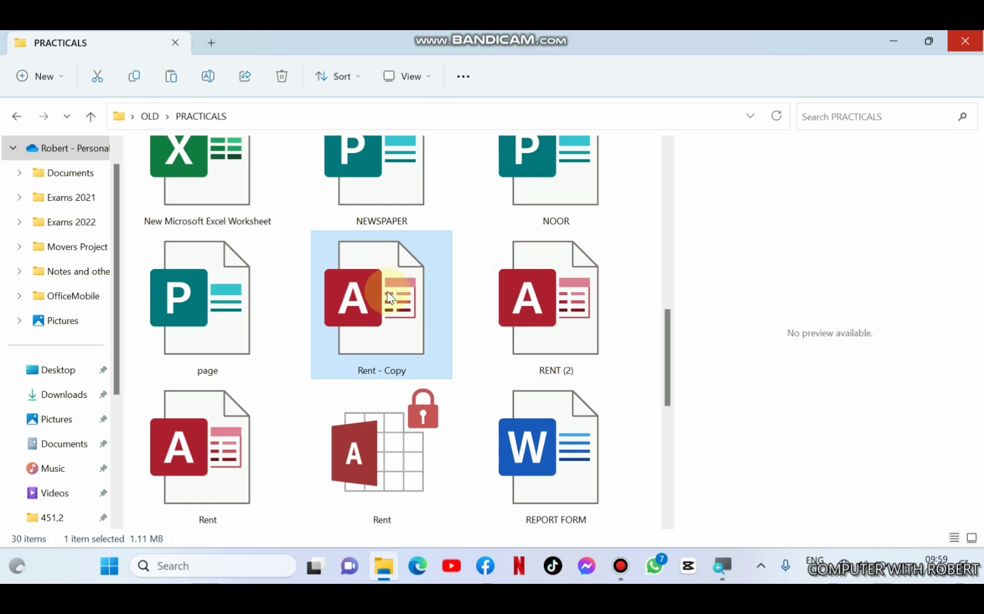
right_click(389, 297)
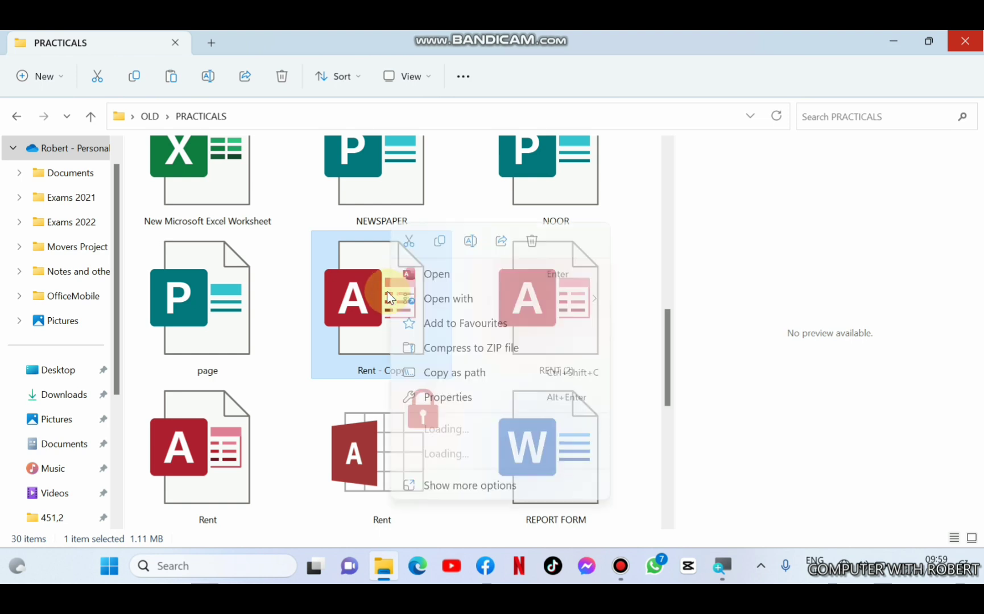
click(424, 269)
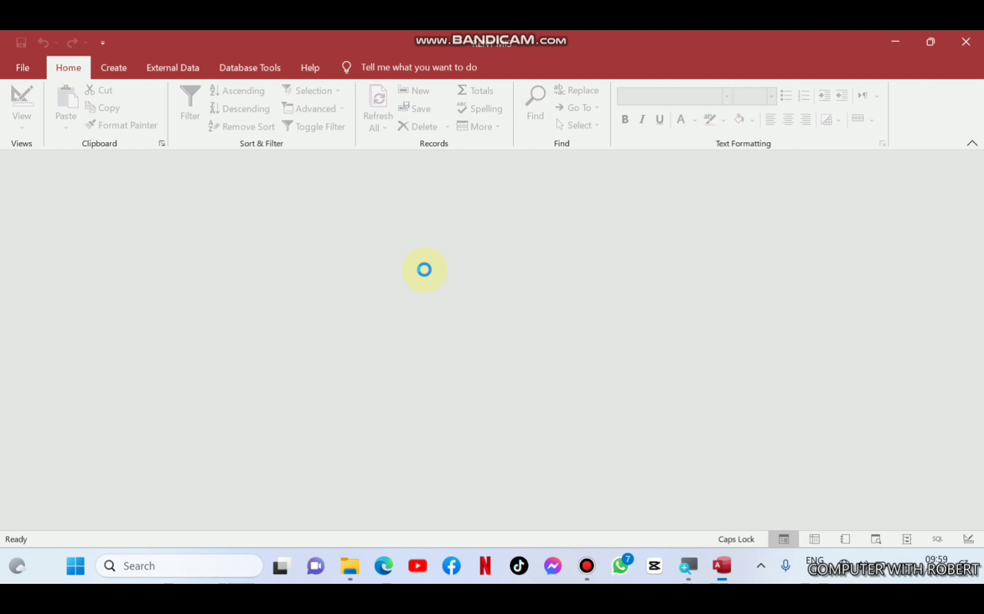
- Click the splash screen through to DASHBOARD, then close DASHBOARD with its EXIT button
click(357, 380)
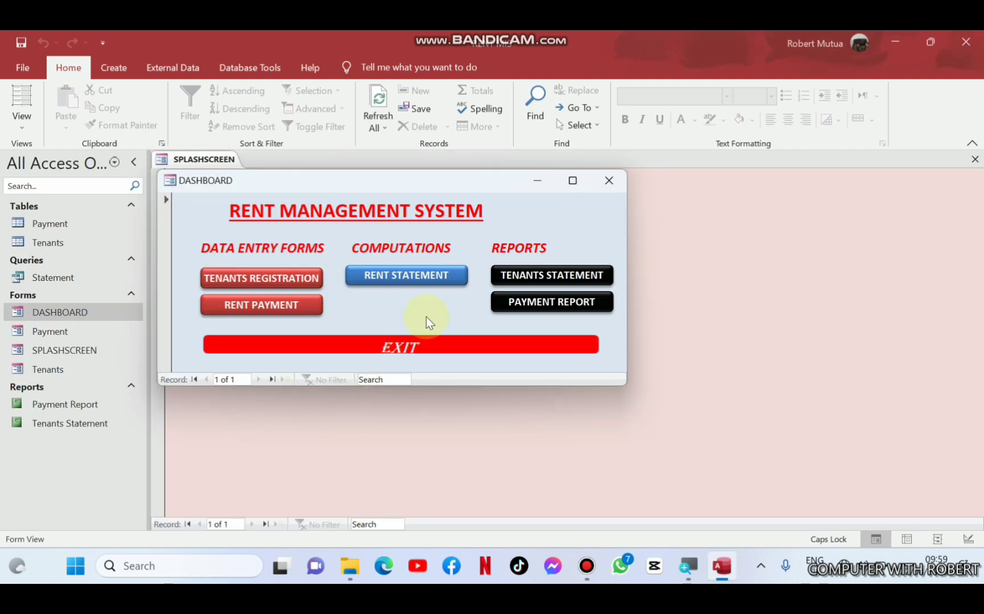
click(461, 347)
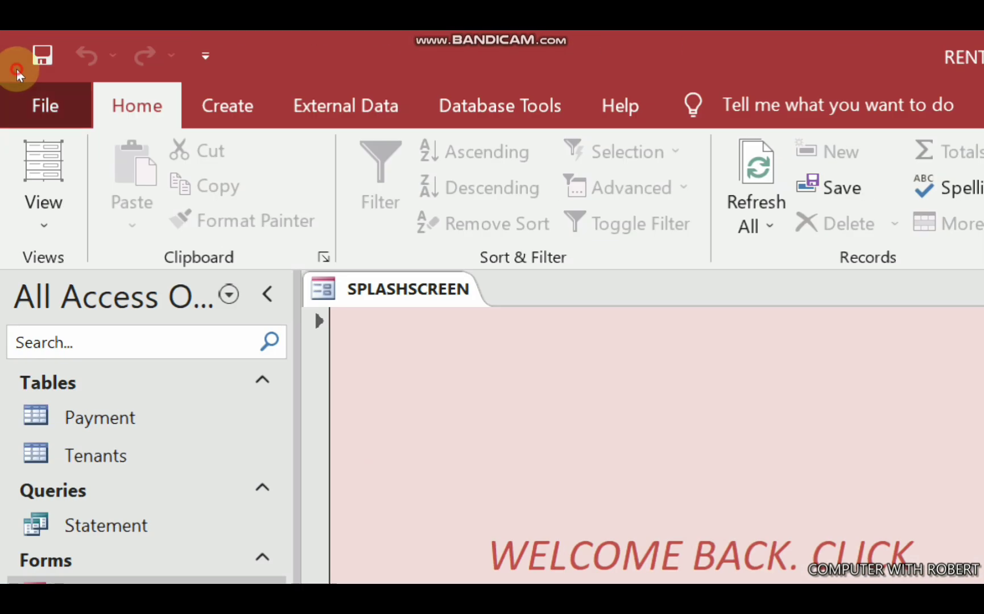
- Uncheck Display Navigation Pane in Current Database options, confirm, and reopen Rent - Copy
click(13, 67)
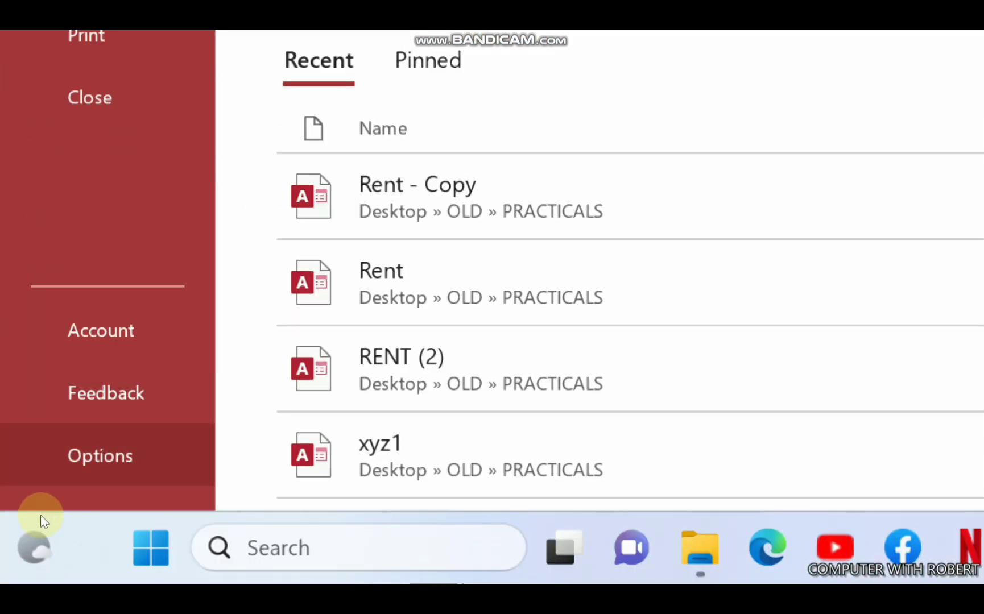
click(53, 446)
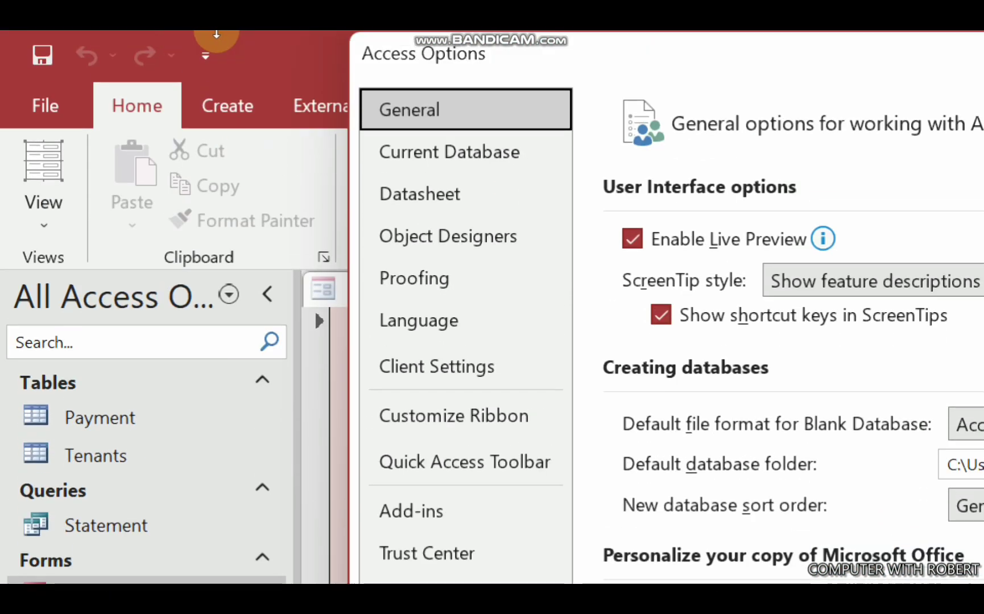
click(432, 152)
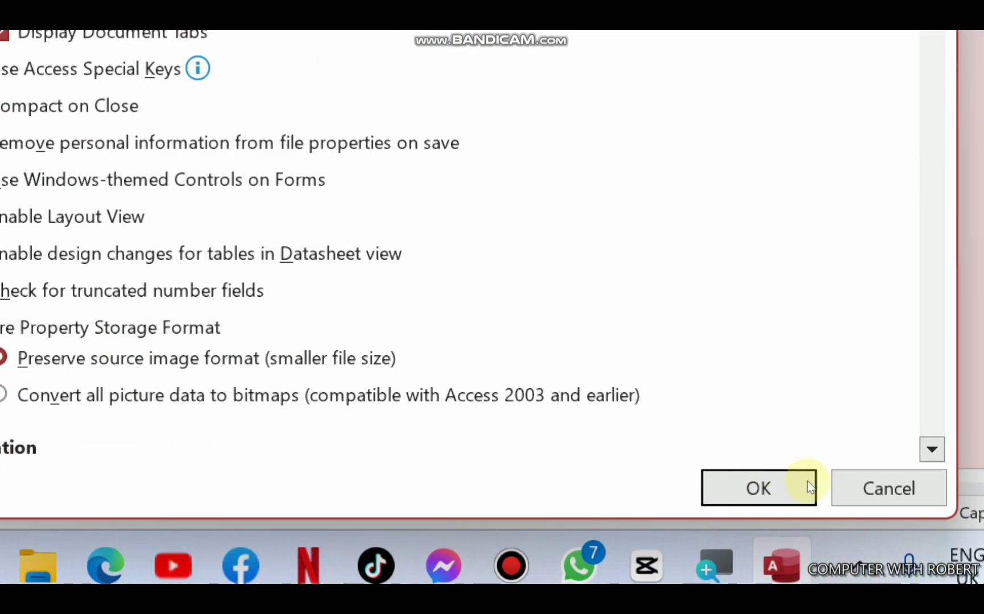
scroll(799, 506, down, 4)
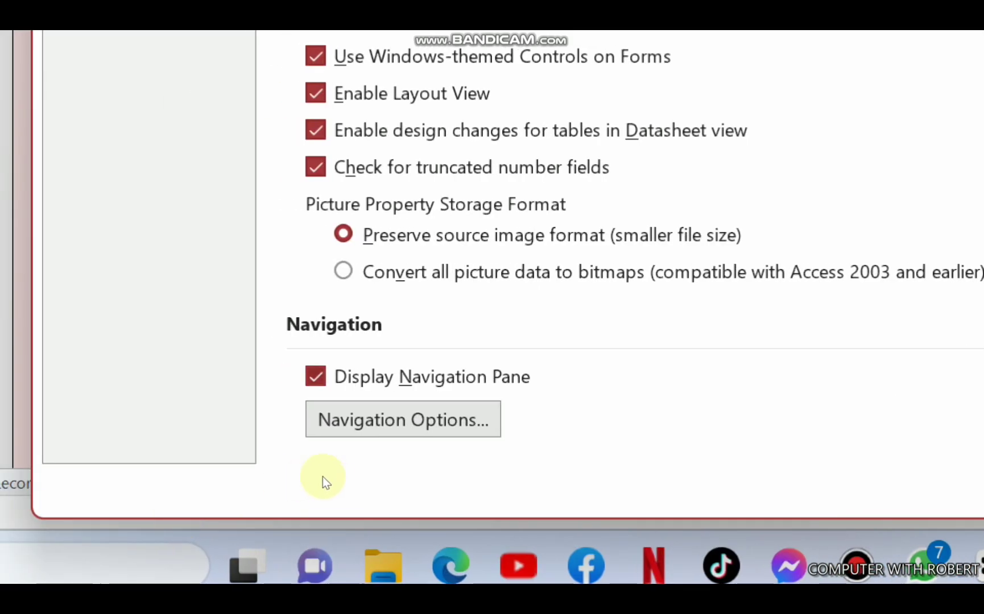
click(317, 478)
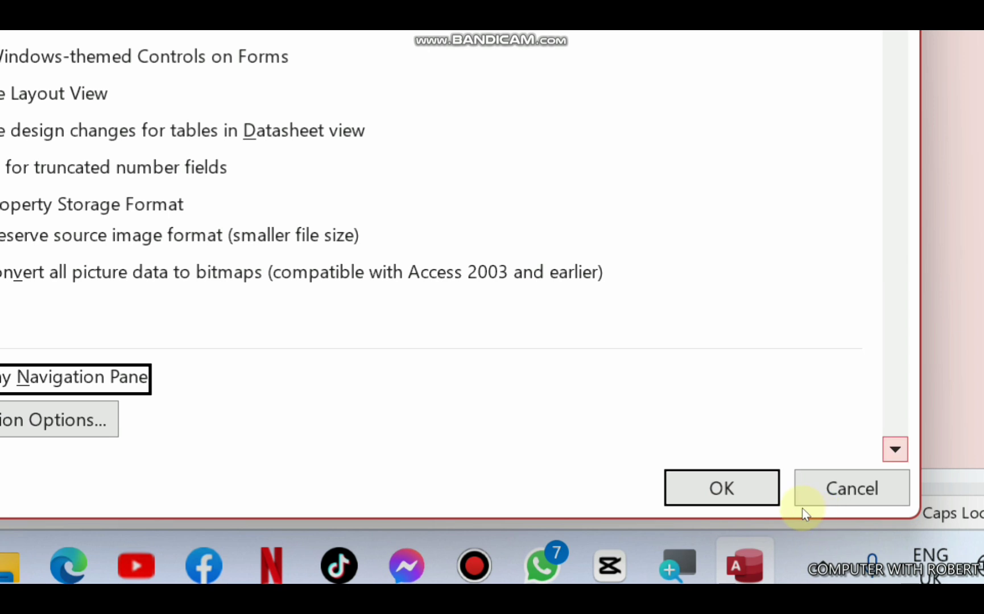
scroll(800, 508, down, 1)
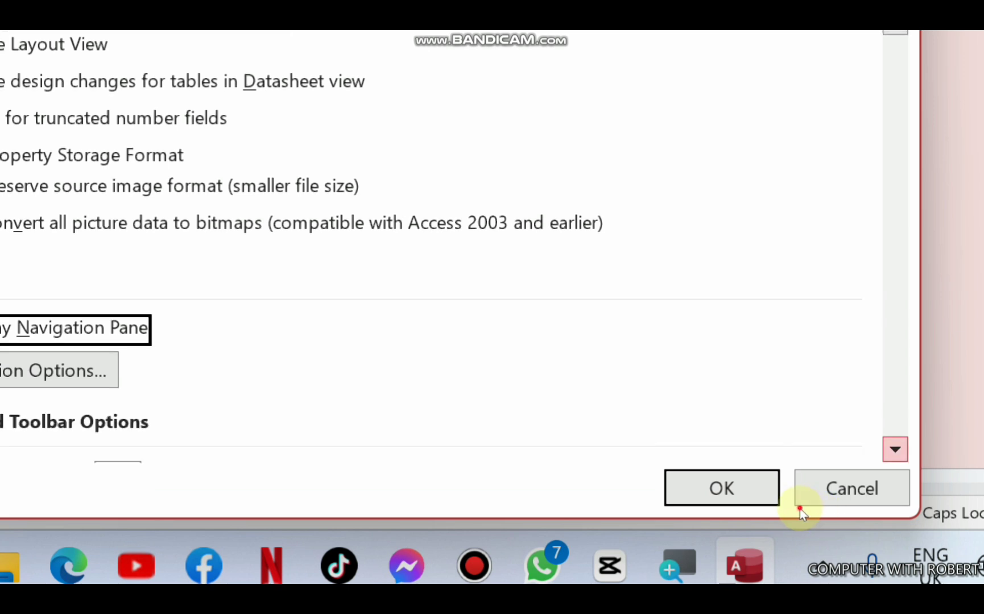
scroll(799, 508, down, 4)
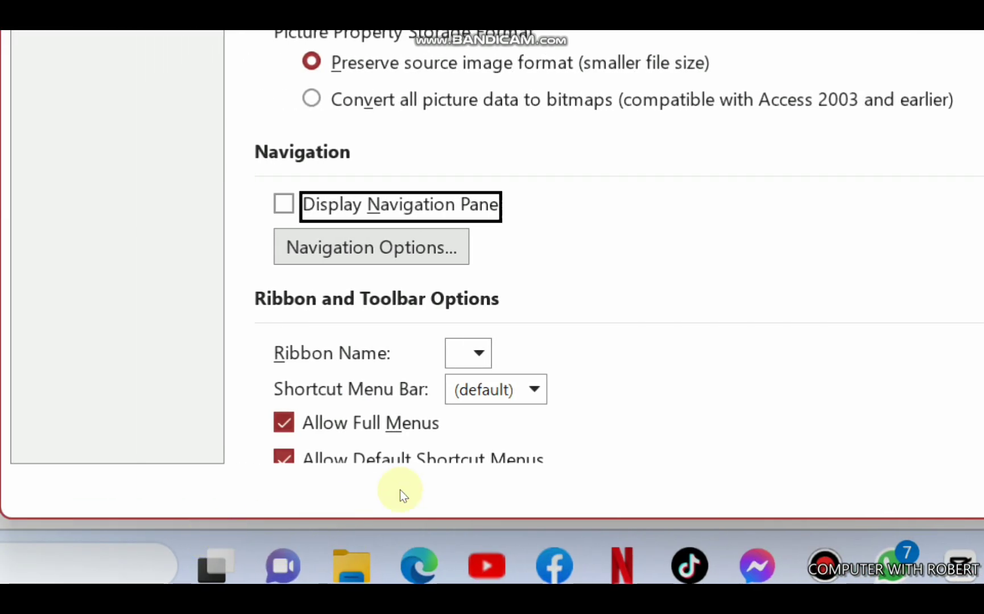
key(Return)
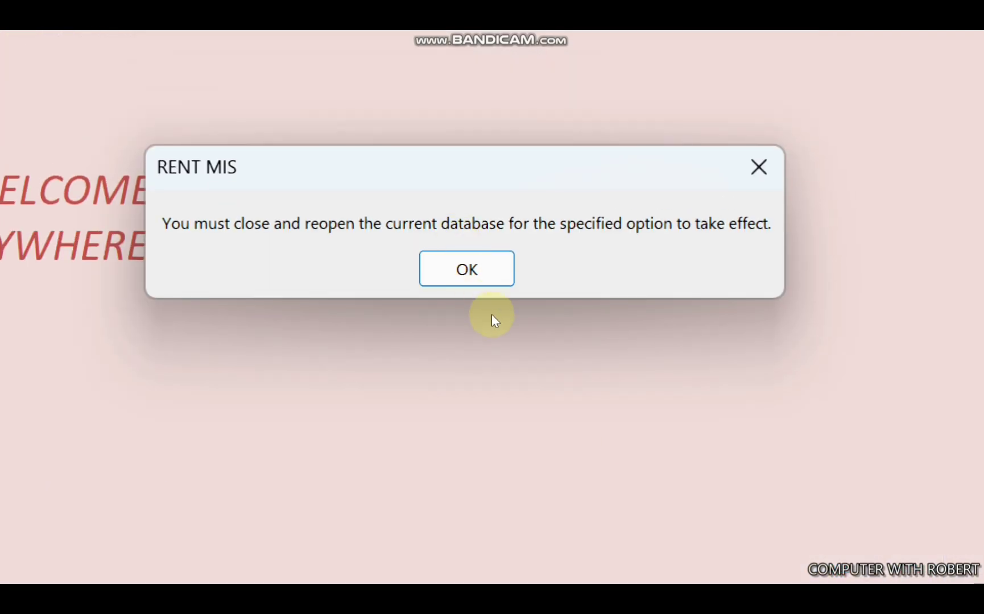
key(Return)
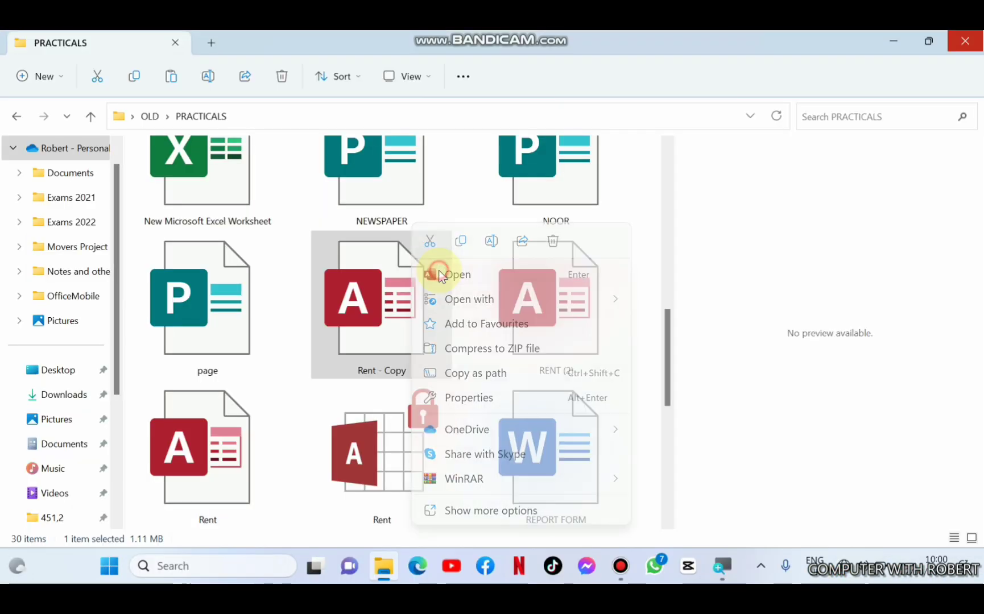
click(438, 273)
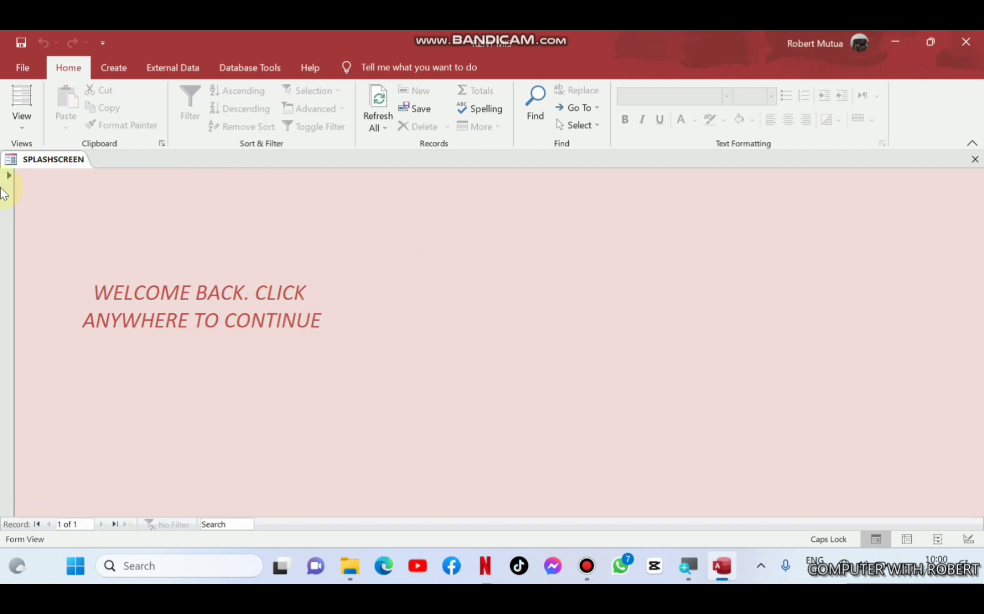
- From DASHBOARD, open Tenants Registration, Tenants Statement and Payment Report, then choose EXIT
click(246, 351)
click(292, 277)
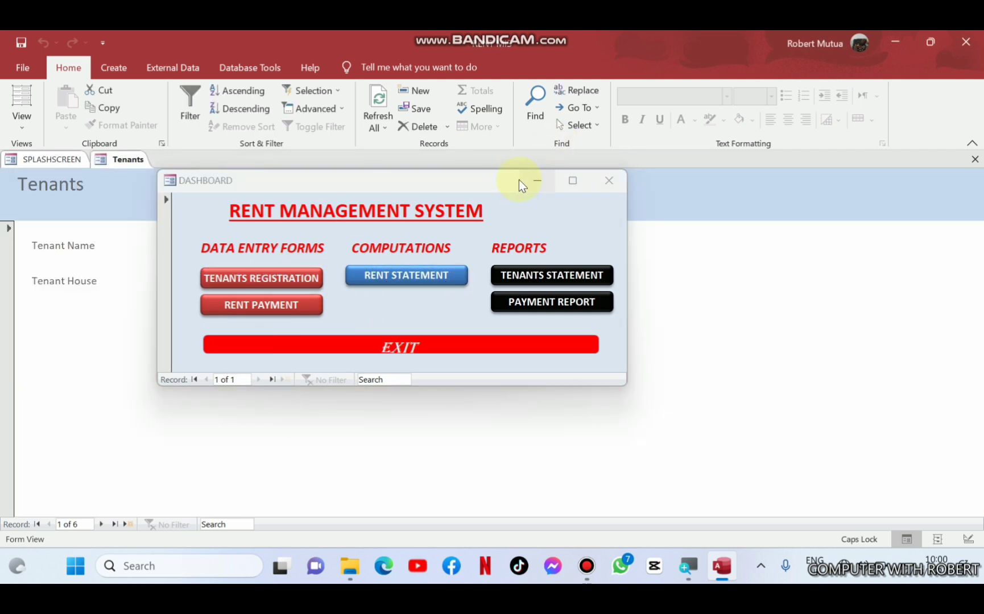
drag(483, 181, 504, 254)
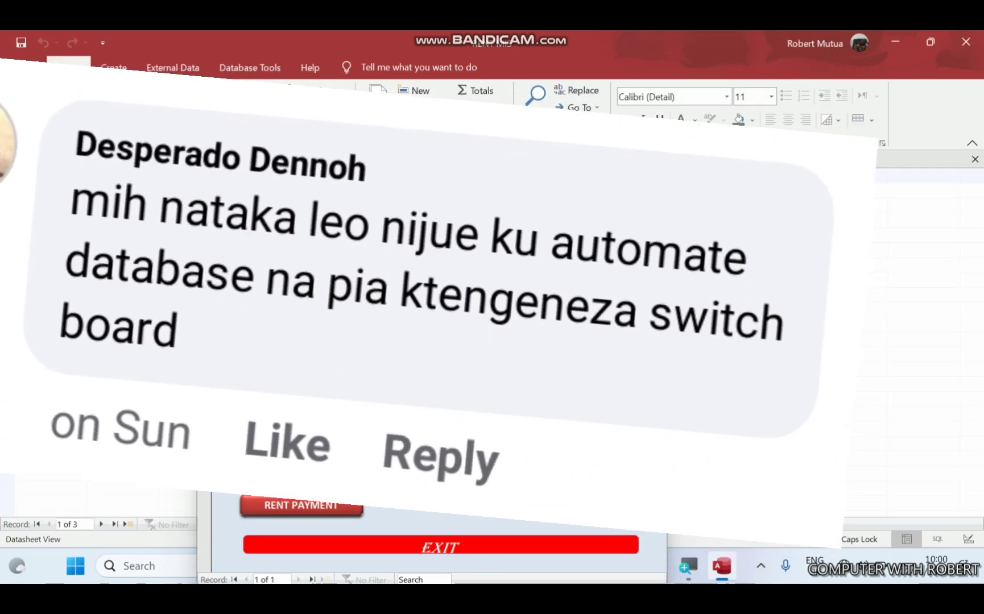
click(553, 478)
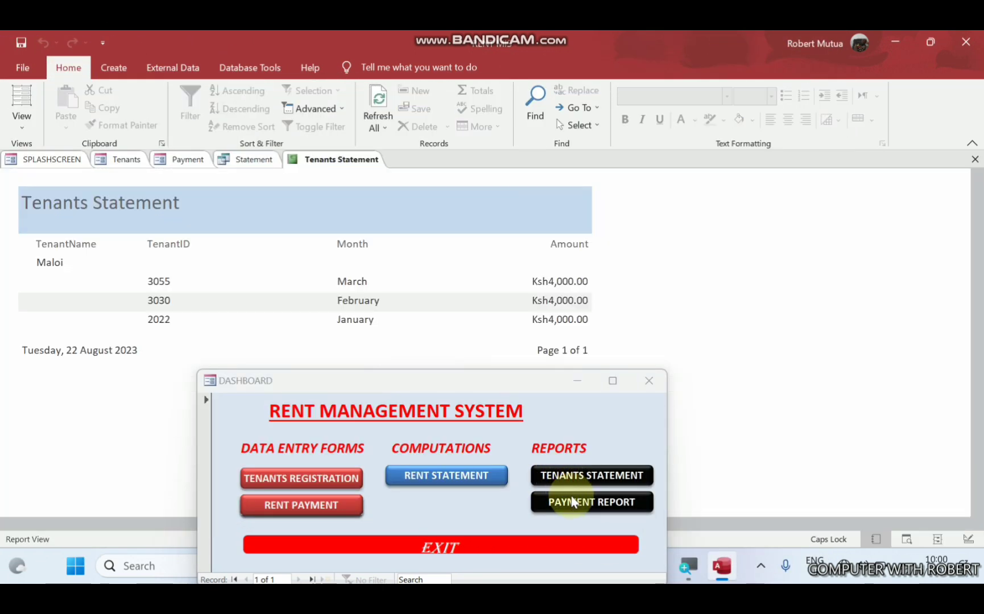
click(572, 504)
click(511, 546)
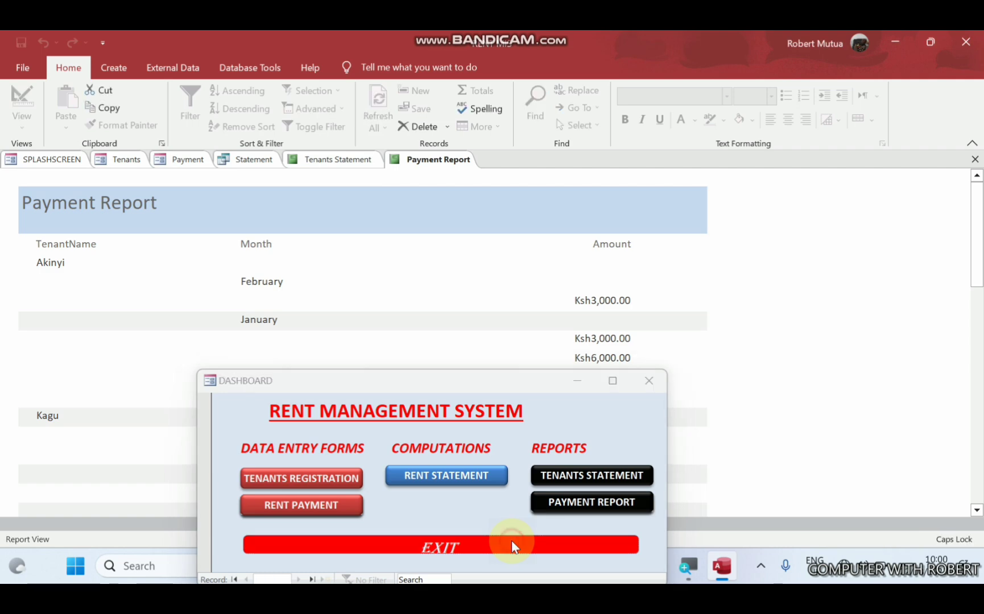